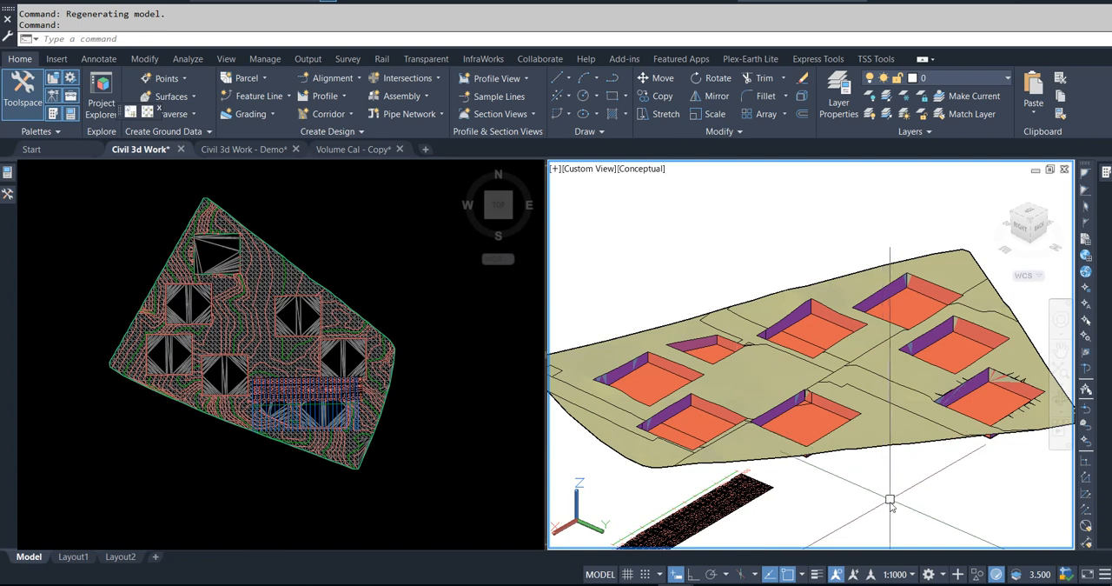
Step: Examine the finished 3D model of the excavated site from several angles
{"action": "mouse_move", "coordinate": [889, 502]}
{"action": "middle_mouse_down", "text": "shift"}
{"action": "mouse_move", "coordinate": [896, 484]}
{"action": "mouse_move", "coordinate": [913, 524]}
{"action": "mouse_move", "coordinate": [874, 518]}
{"action": "mouse_move", "coordinate": [839, 472]}
{"action": "mouse_move", "coordinate": [829, 420]}
{"action": "mouse_move", "coordinate": [859, 409]}
{"action": "mouse_move", "coordinate": [825, 415]}
{"action": "mouse_move", "coordinate": [841, 475]}
{"action": "mouse_move", "coordinate": [859, 493]}
{"action": "mouse_move", "coordinate": [901, 497]}
{"action": "middle_mouse_up", "text": "shift"}
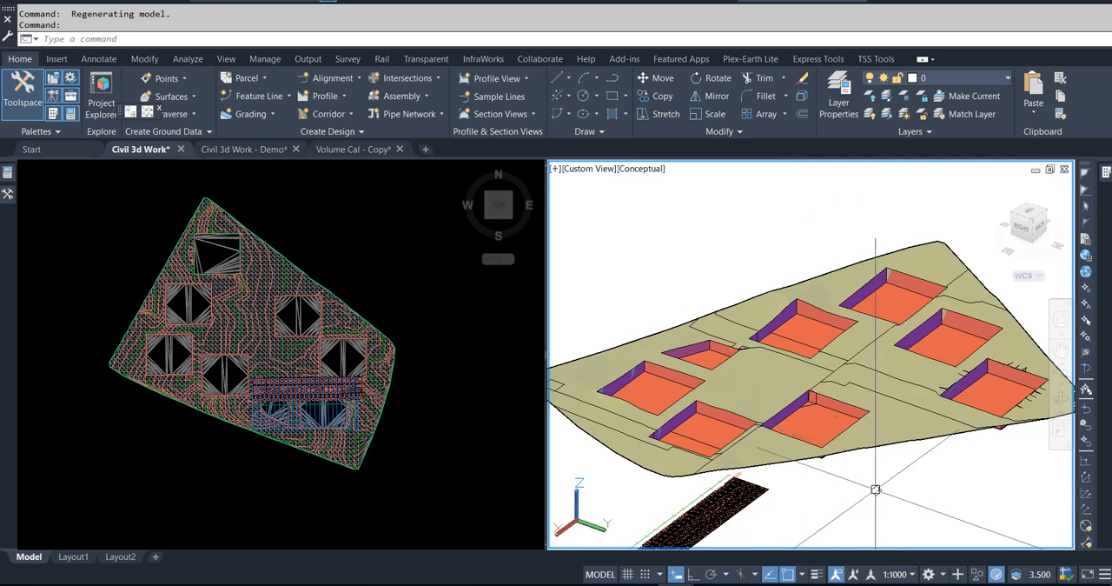
{"action": "mouse_move", "coordinate": [874, 487]}
{"action": "middle_mouse_down", "text": "shift"}
{"action": "mouse_move", "coordinate": [772, 494]}
{"action": "mouse_move", "coordinate": [732, 457]}
{"action": "mouse_move", "coordinate": [745, 423]}
{"action": "mouse_move", "coordinate": [768, 449]}
{"action": "mouse_move", "coordinate": [859, 492]}
{"action": "middle_mouse_up", "text": "shift"}
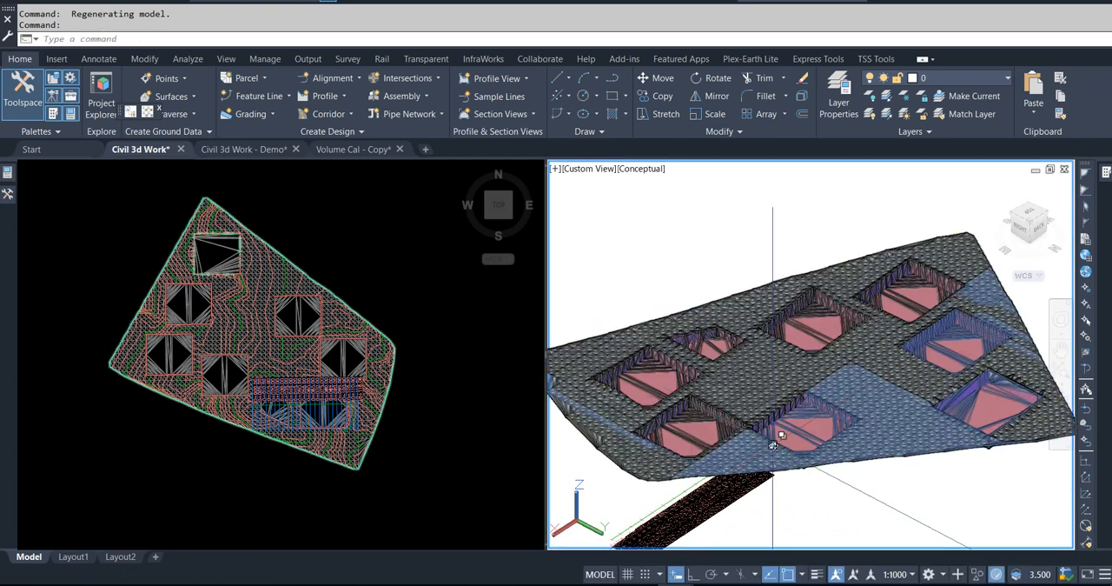
{"action": "left_click", "coordinate": [498, 312]}
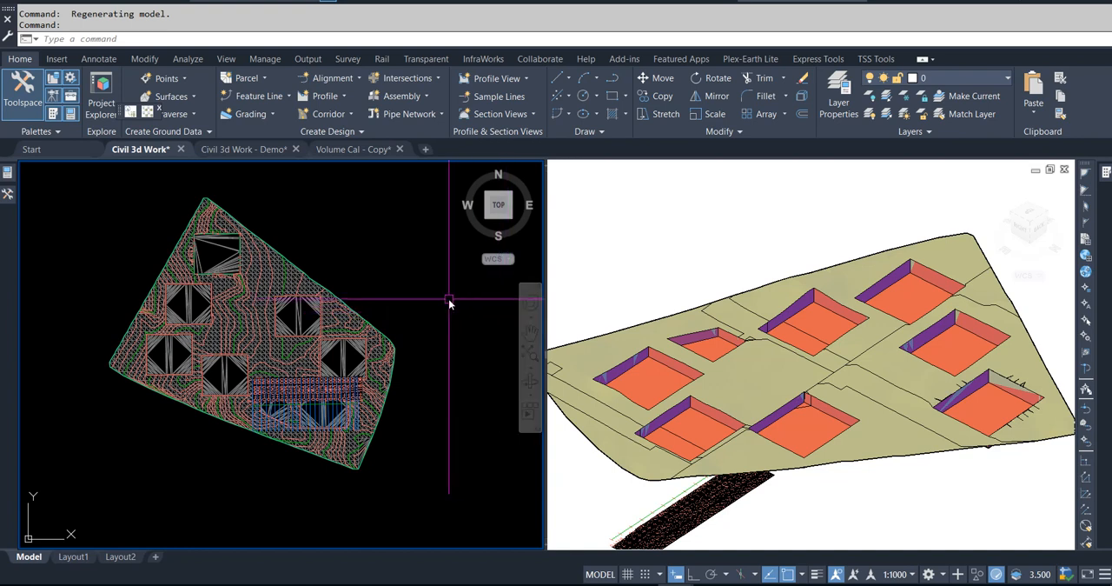
Step: Switch to the Volume Cal - Copy drawing and examine its spot elevations, level notes, towers and lift pits
{"action": "left_click", "coordinate": [358, 149]}
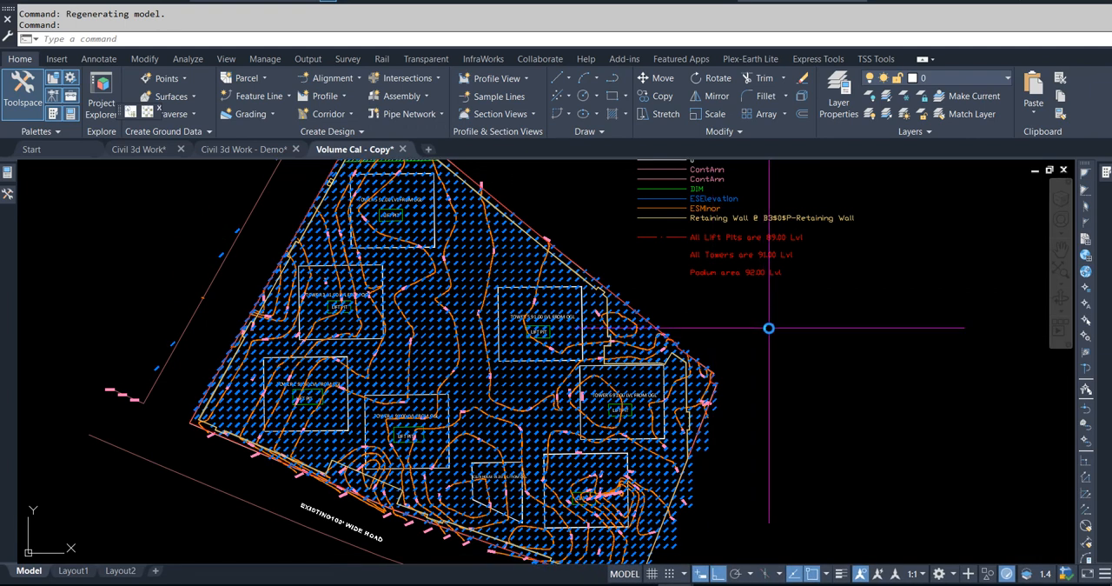
{"action": "scroll", "coordinate": [434, 329], "scroll_direction": "up", "scroll_amount": 6}
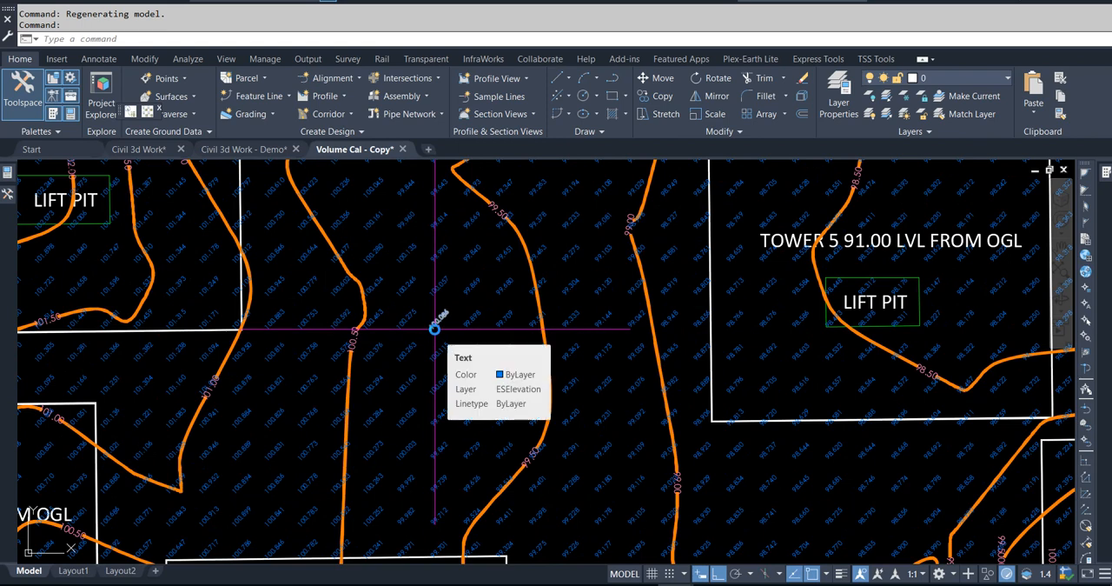
{"action": "scroll", "coordinate": [643, 327], "scroll_direction": "down", "scroll_amount": 4}
{"action": "scroll", "coordinate": [800, 323], "scroll_direction": "up", "scroll_amount": 2}
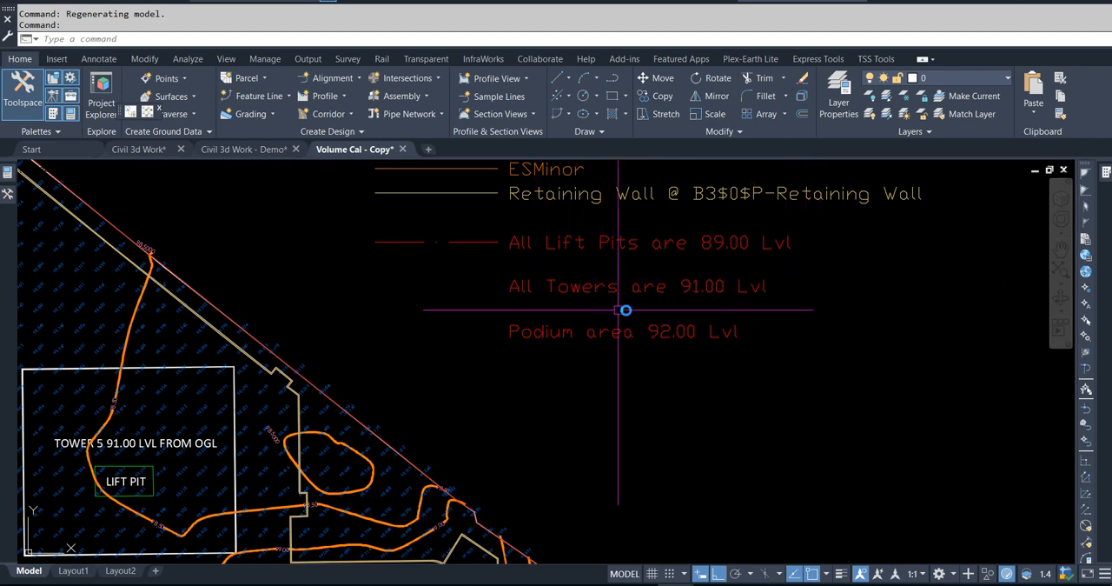
{"action": "scroll", "coordinate": [764, 335], "scroll_direction": "down", "scroll_amount": 8}
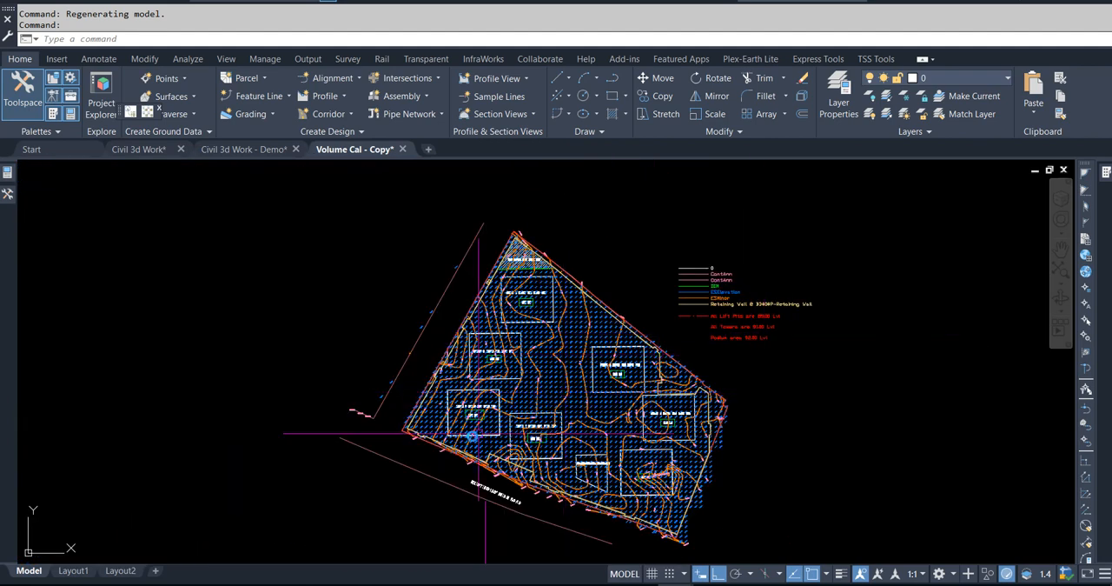
{"action": "scroll", "coordinate": [472, 432], "scroll_direction": "up", "scroll_amount": 5}
{"action": "scroll", "coordinate": [472, 432], "scroll_direction": "up", "scroll_amount": 2}
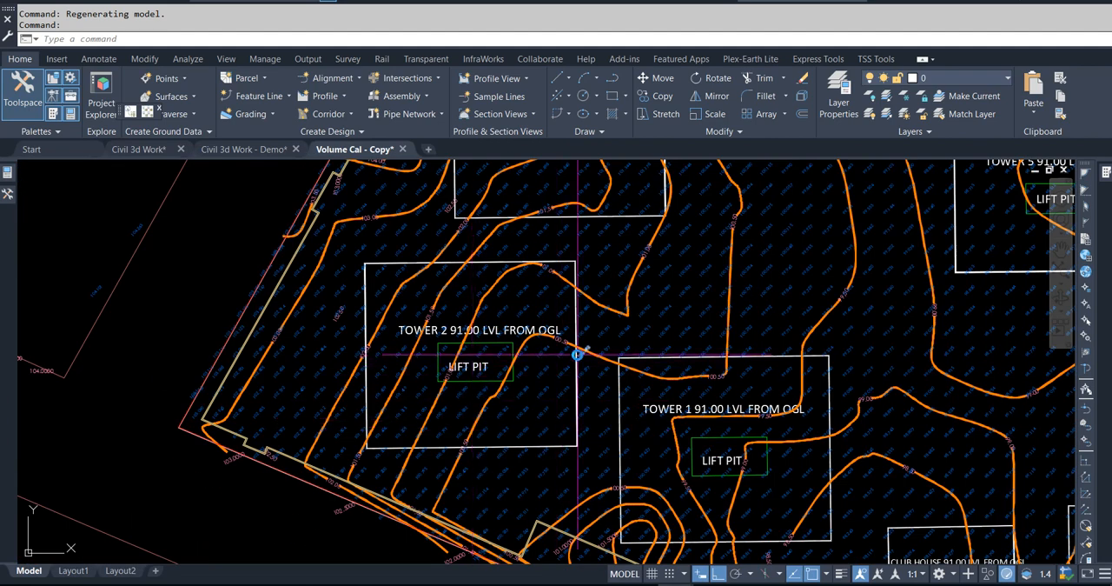
{"action": "middle_click_drag", "start_coordinate": [546, 354], "coordinate": [408, 368]}
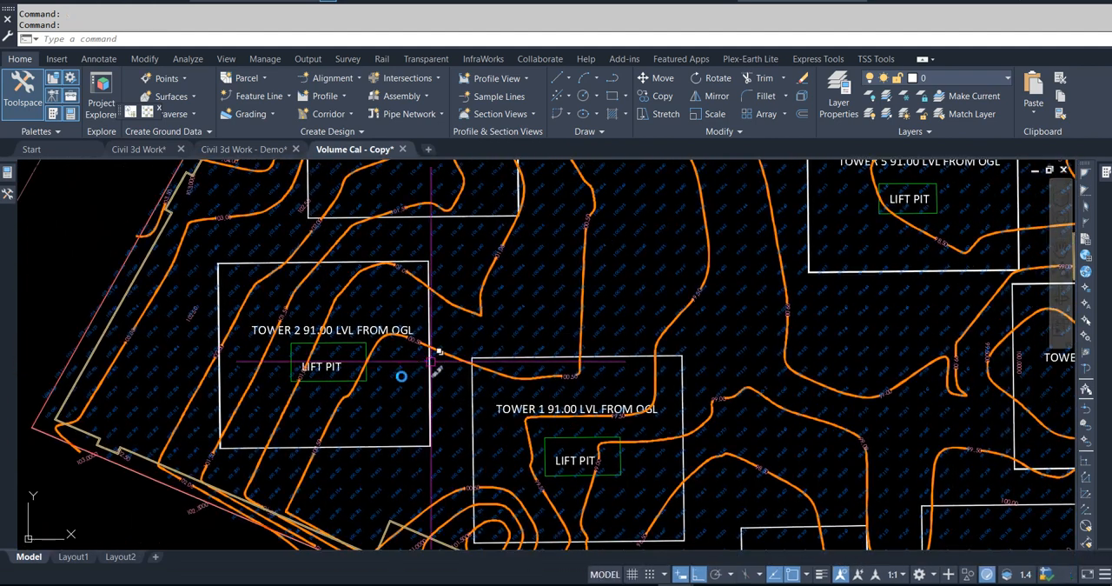
Step: Select all elevation texts similar to one on the ESElevation layer, and switch to the Civil 3d Work - Demo drawing
{"action": "scroll", "coordinate": [355, 415], "scroll_direction": "down", "scroll_amount": 2}
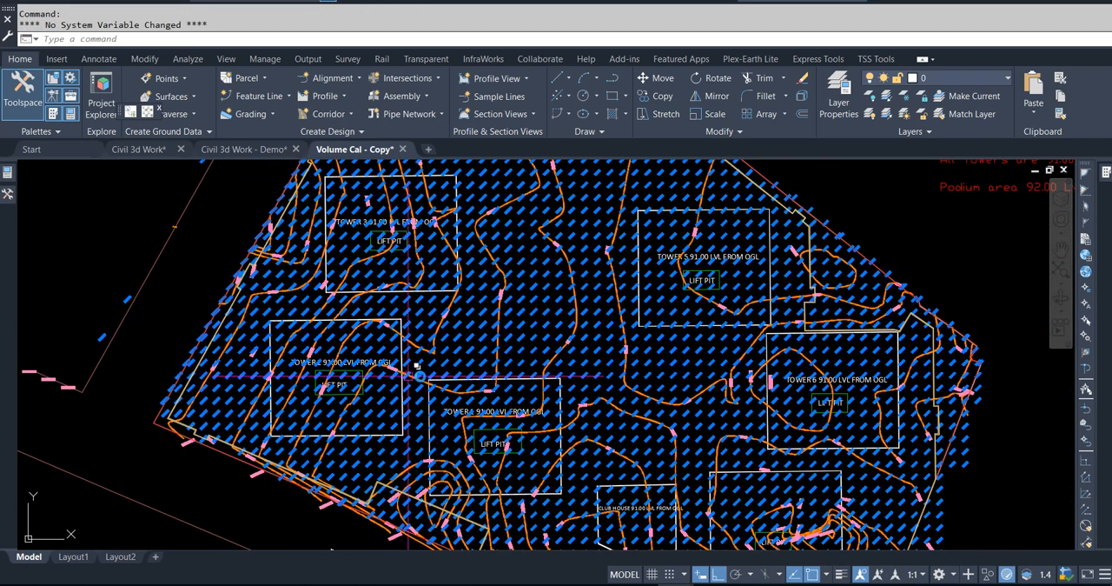
{"action": "right_click", "coordinate": [465, 324]}
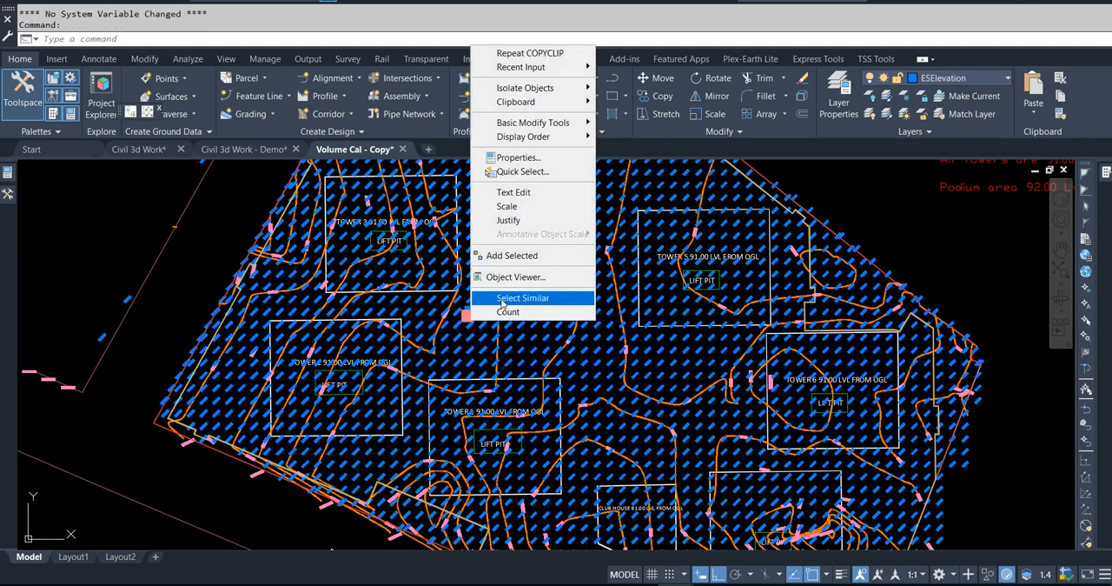
{"action": "left_click", "coordinate": [502, 297]}
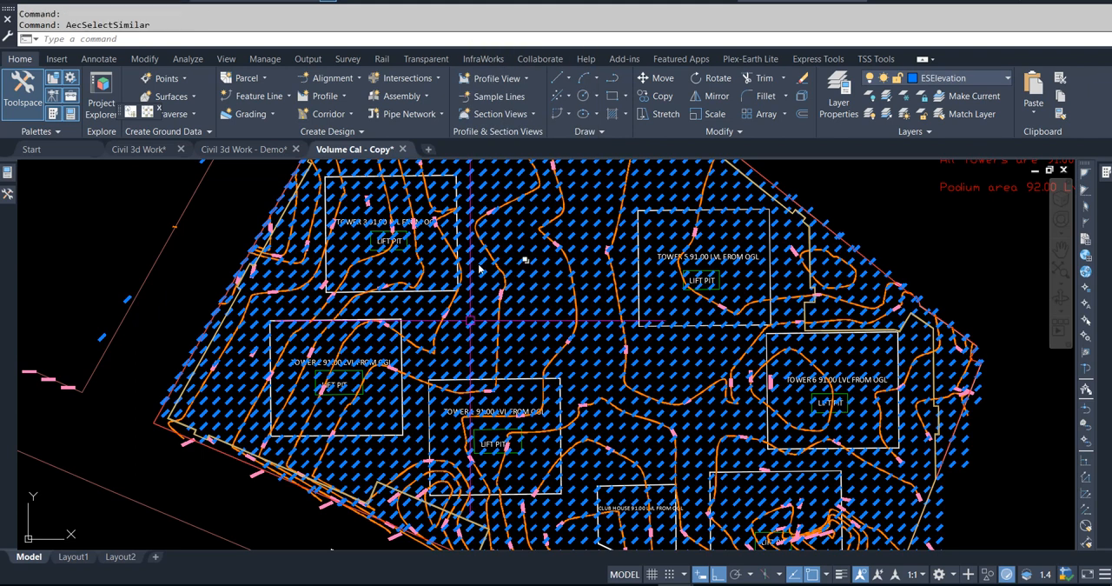
{"action": "left_click", "coordinate": [254, 150]}
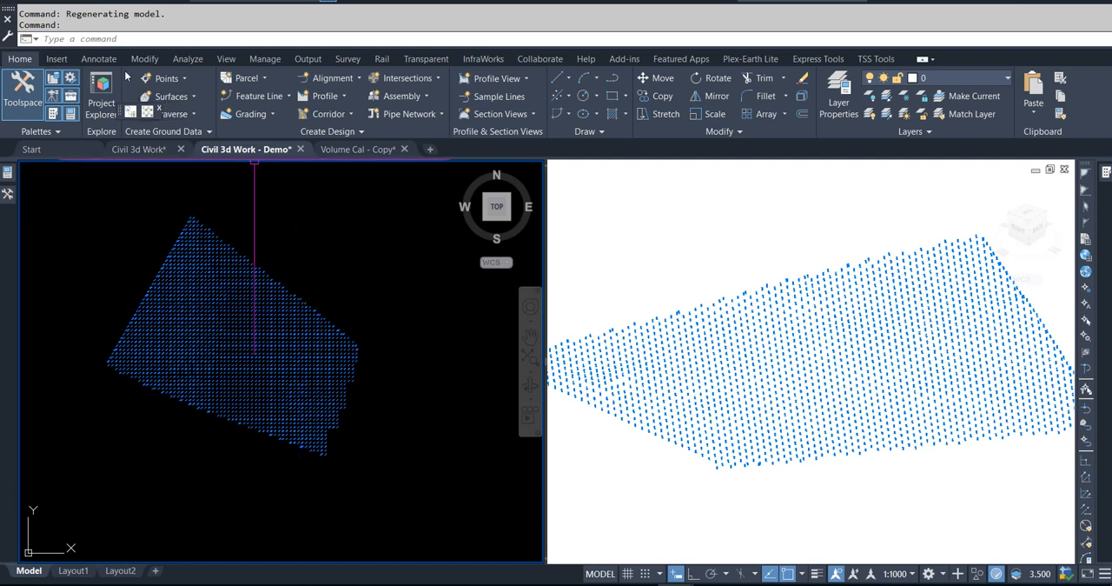
Step: Try to move all the spot elevation texts to their written heights with Move Text to Elevation
{"action": "left_click", "coordinate": [146, 60]}
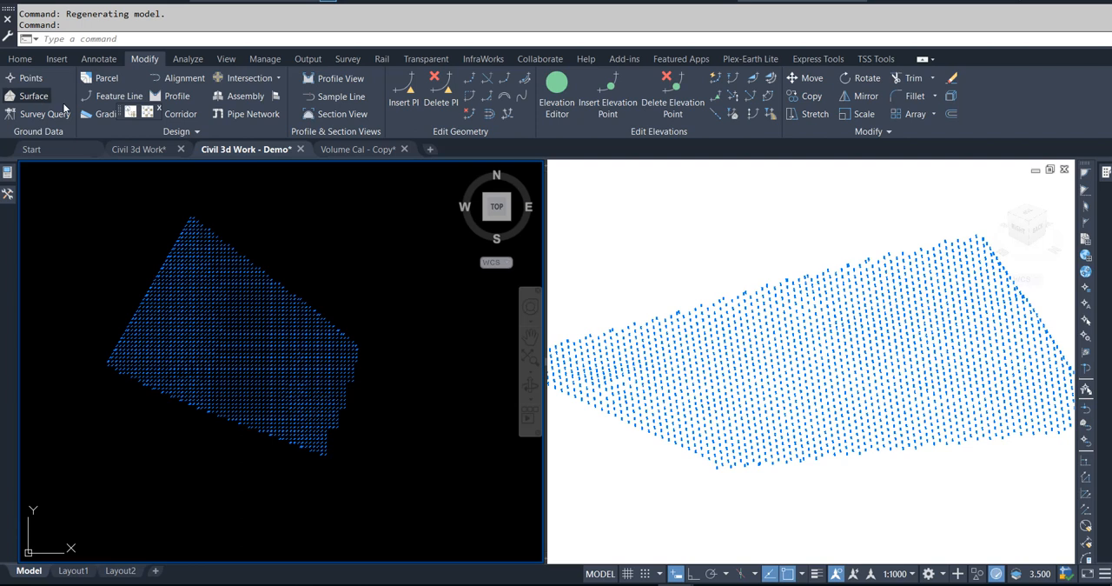
{"action": "left_click", "coordinate": [34, 97]}
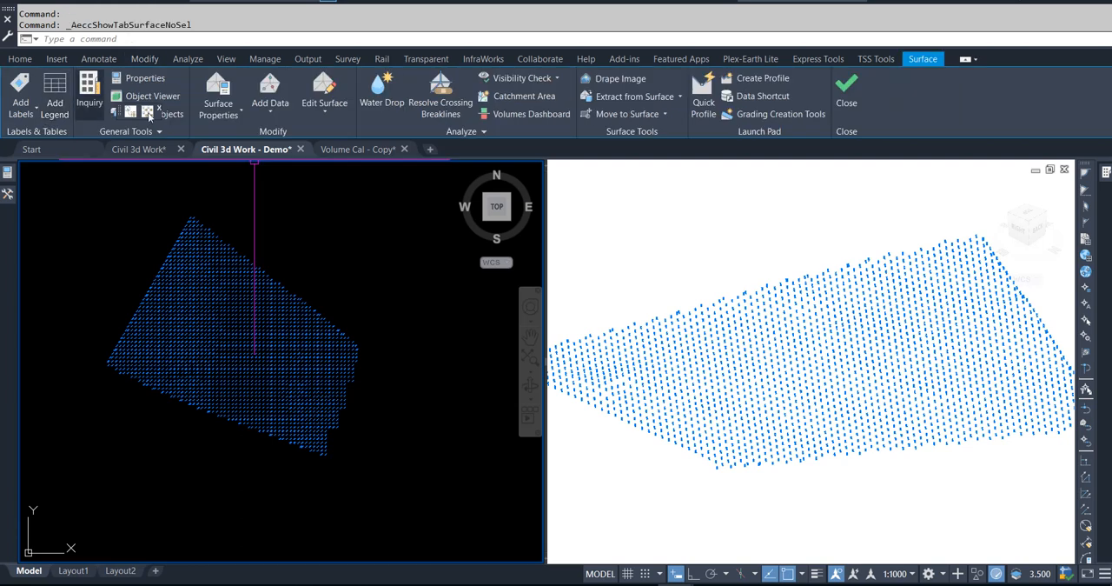
{"action": "left_click", "coordinate": [653, 118]}
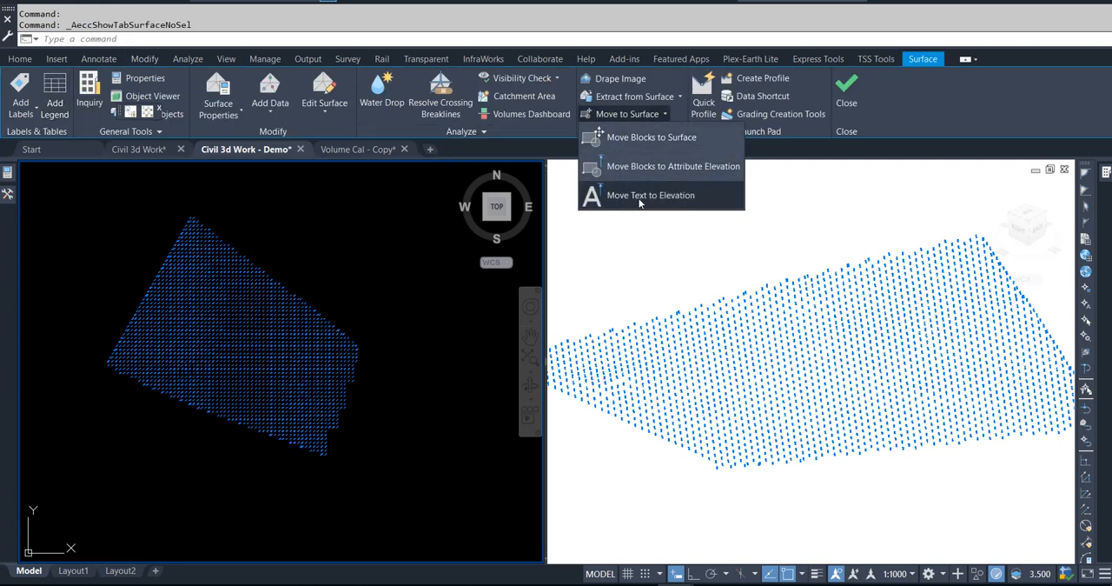
{"action": "left_click", "coordinate": [597, 217]}
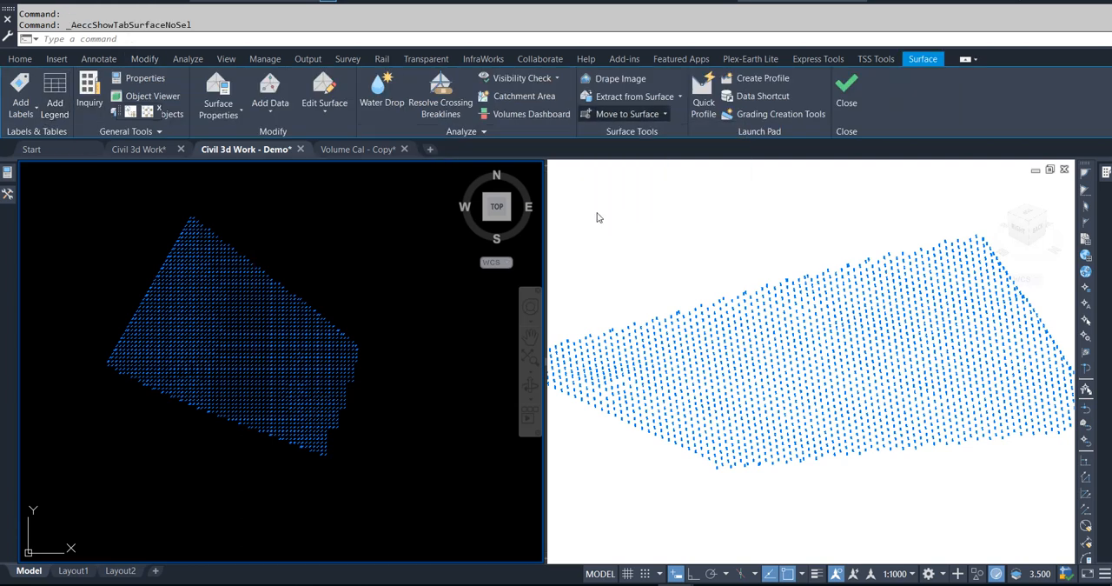
{"action": "left_click", "coordinate": [416, 470]}
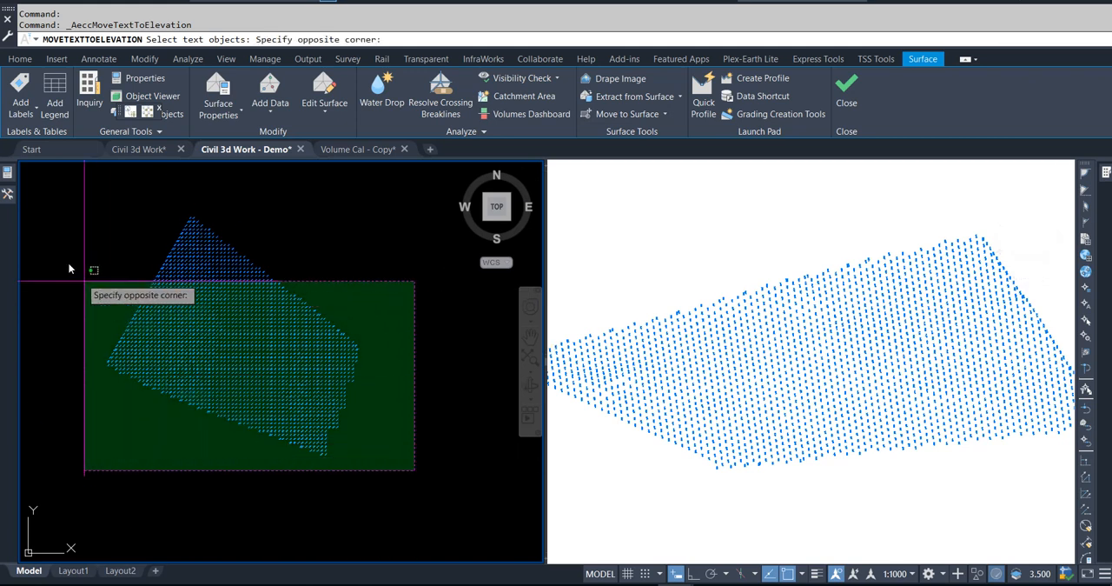
{"action": "left_click", "coordinate": [137, 246]}
{"action": "key", "text": "Escape"}
{"action": "key", "text": "Escape"}
{"action": "key", "text": "Escape"}
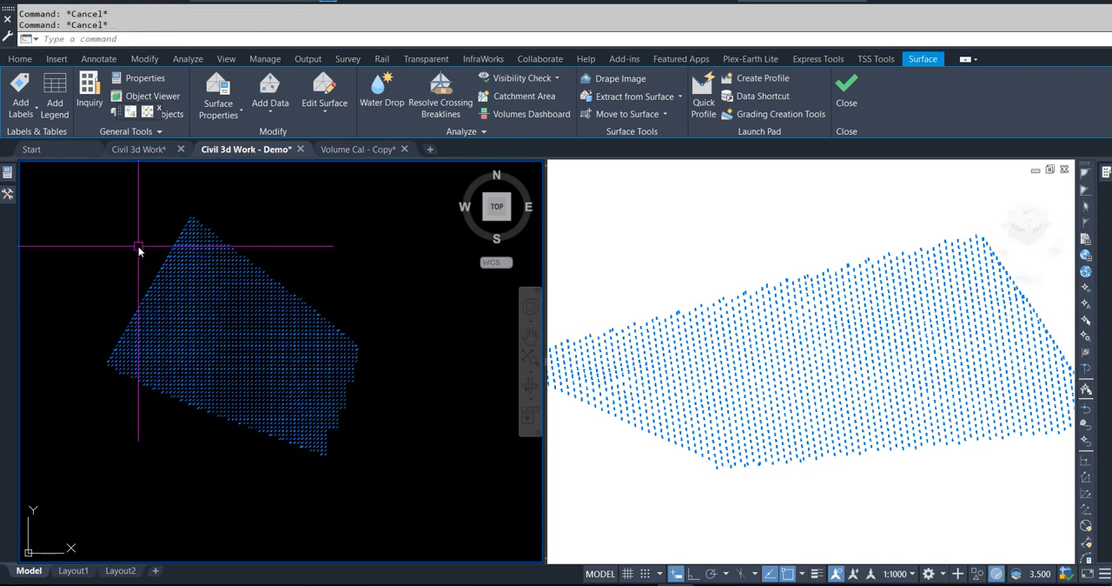
Step: Create a TIN surface named EG with the Contours 1m and 5m (Design) style
{"action": "middle_click_drag", "start_coordinate": [137, 246], "coordinate": [171, 267]}
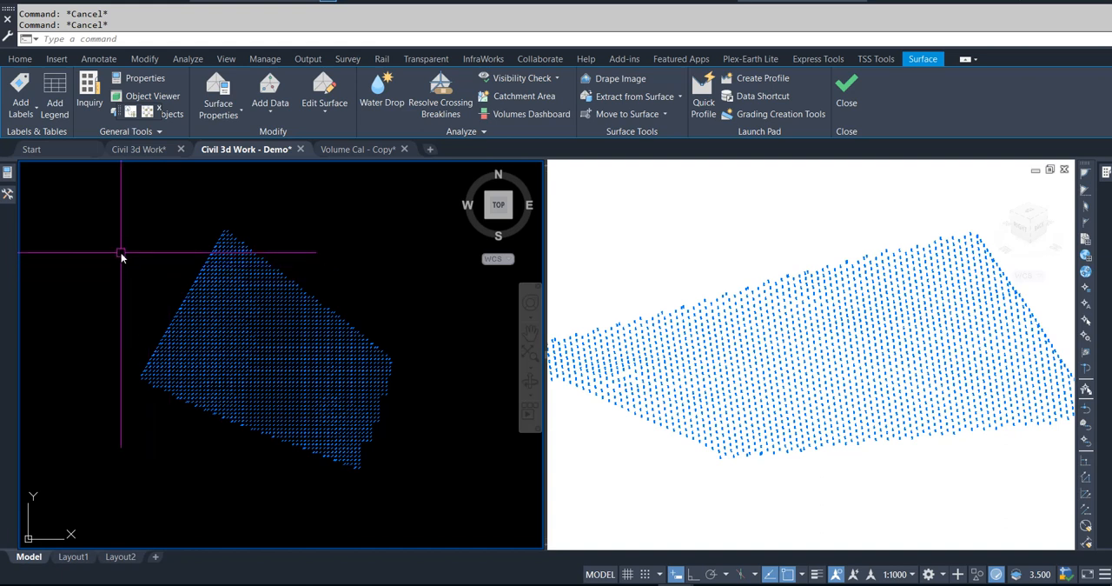
{"action": "mouse_move", "coordinate": [12, 194]}
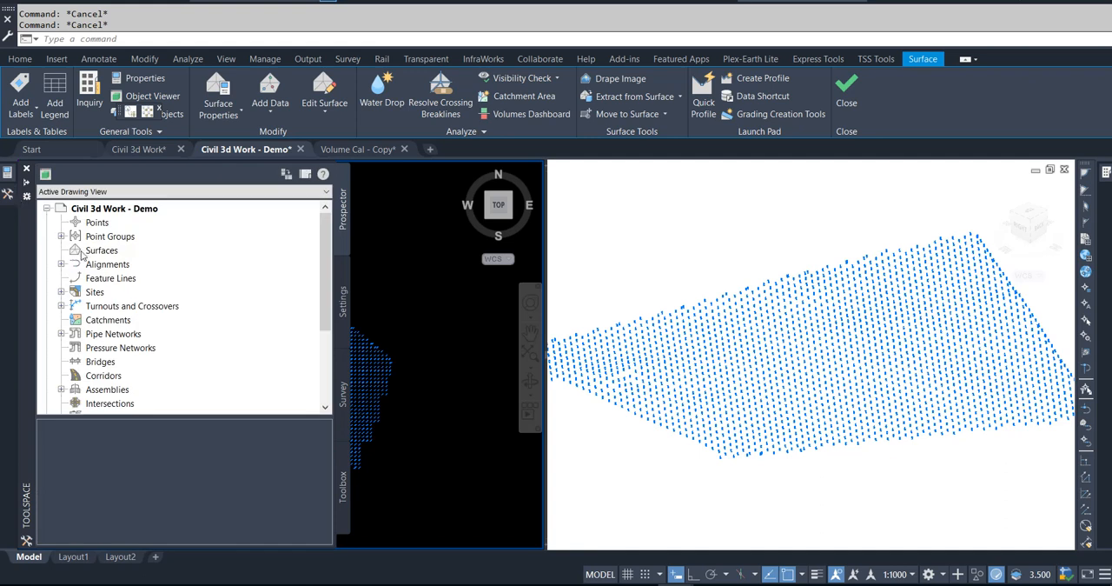
{"action": "right_click", "coordinate": [96, 250]}
{"action": "left_click", "coordinate": [208, 252]}
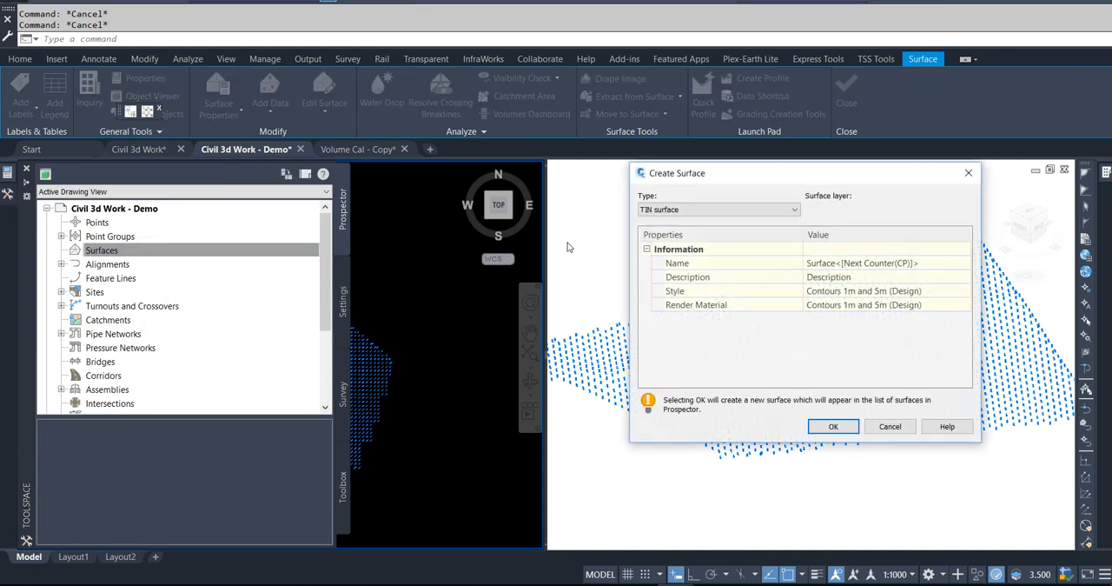
{"action": "left_click", "coordinate": [903, 265]}
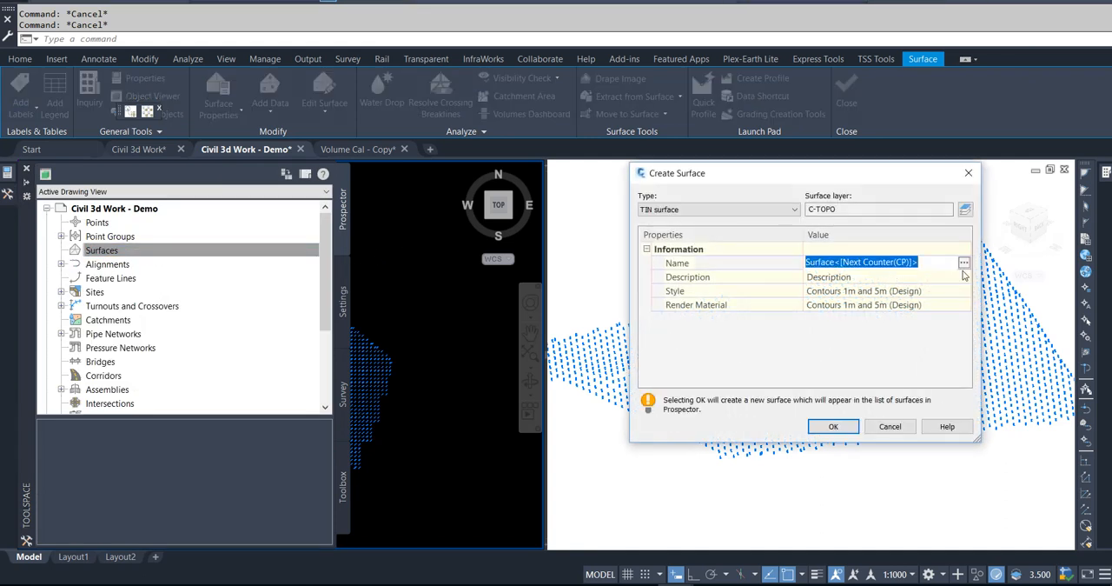
{"action": "type", "text": "EG"}
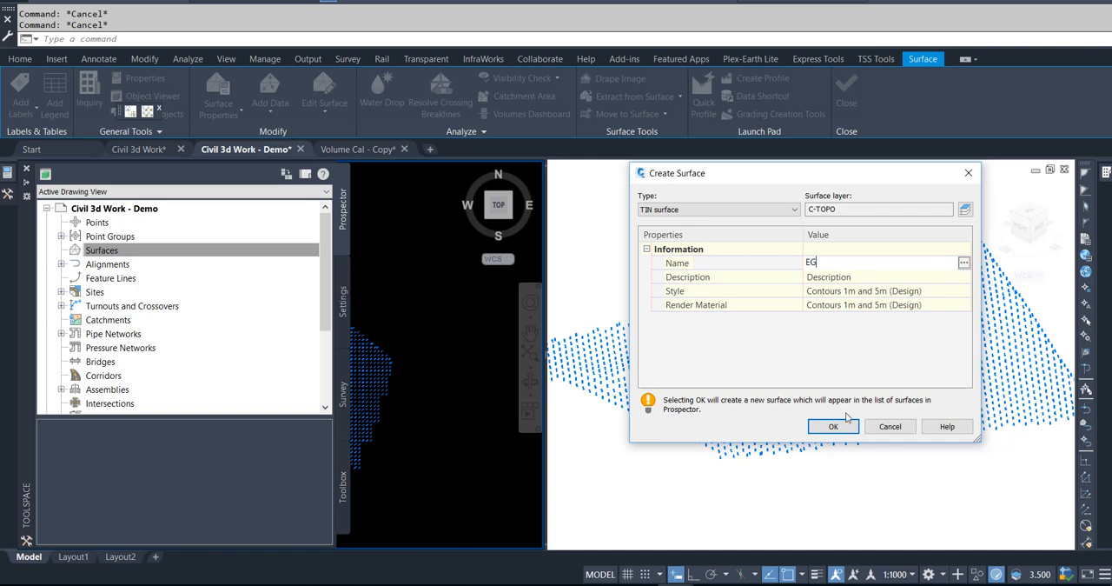
{"action": "left_click", "coordinate": [833, 426]}
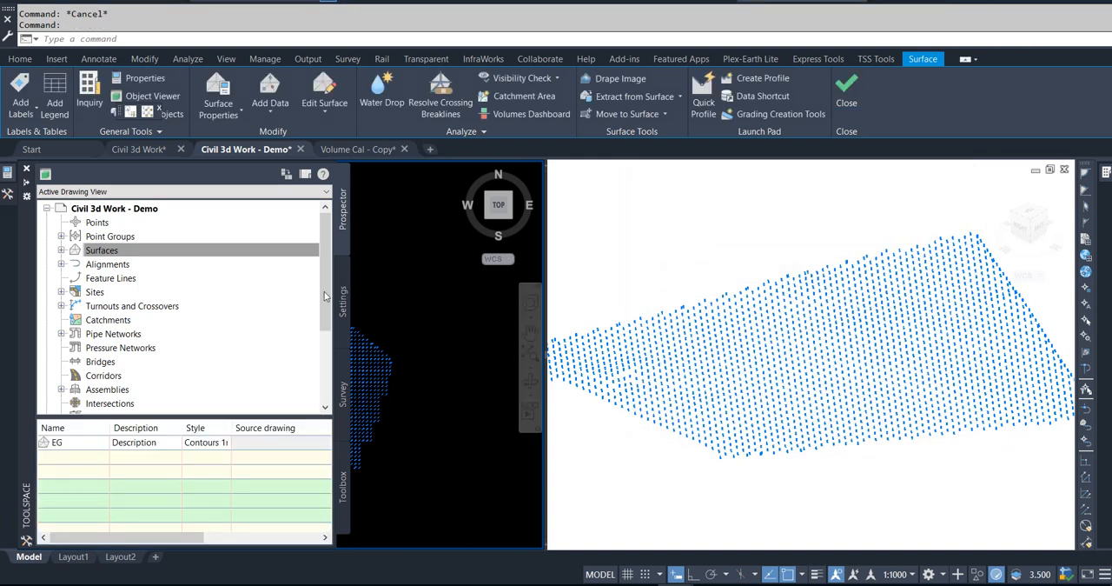
Step: Add all the spot elevation texts to the EG surface's definition as drawing objects of type Text
{"action": "left_click", "coordinate": [61, 251]}
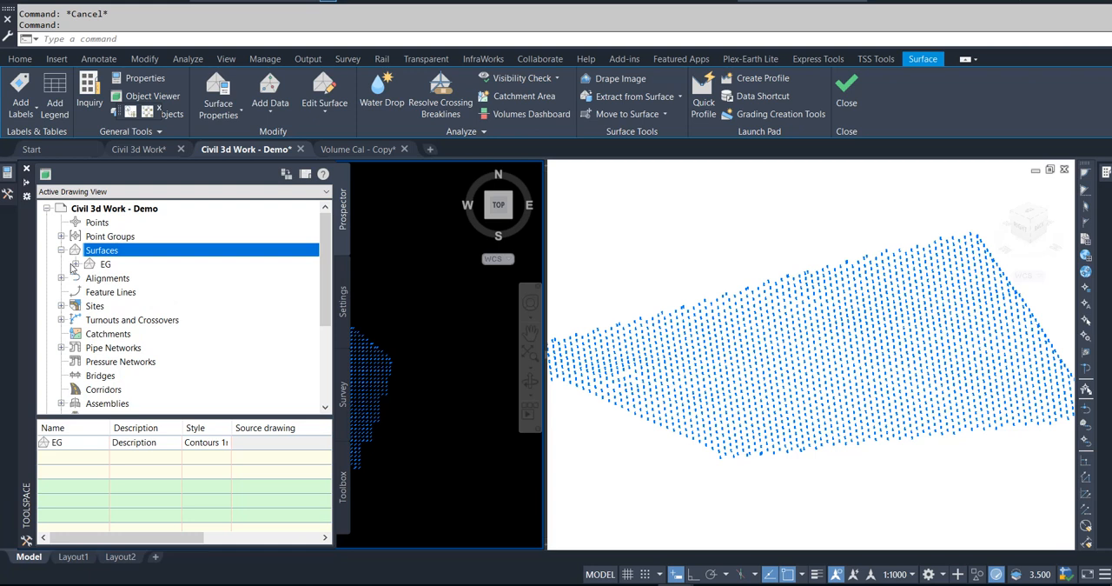
{"action": "left_click", "coordinate": [75, 264]}
{"action": "left_click", "coordinate": [91, 306]}
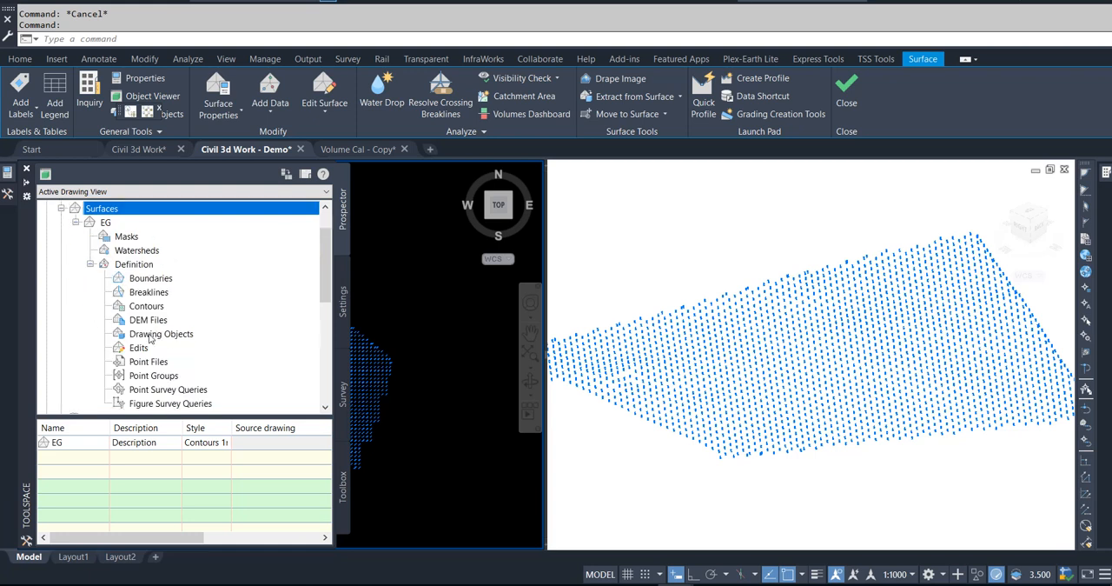
{"action": "right_click", "coordinate": [150, 341]}
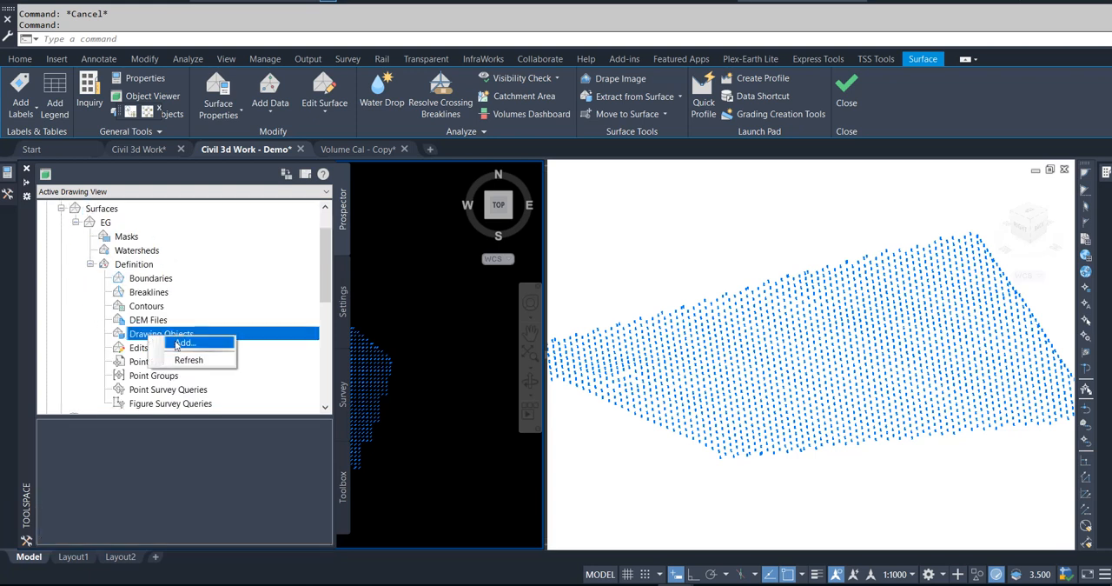
{"action": "left_click", "coordinate": [433, 295]}
{"action": "left_click", "coordinate": [786, 232]}
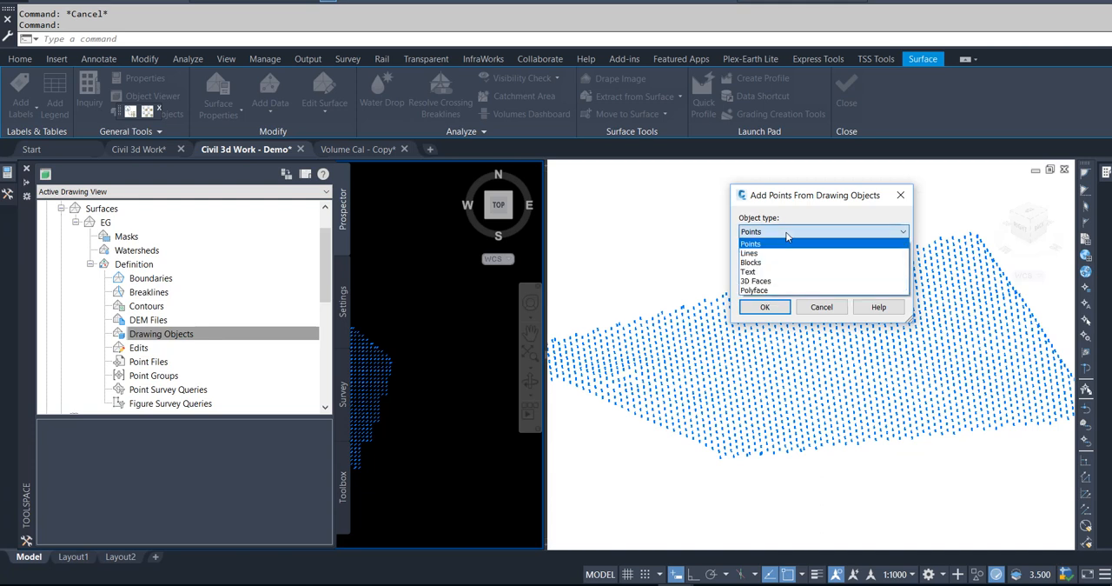
{"action": "left_click", "coordinate": [787, 271]}
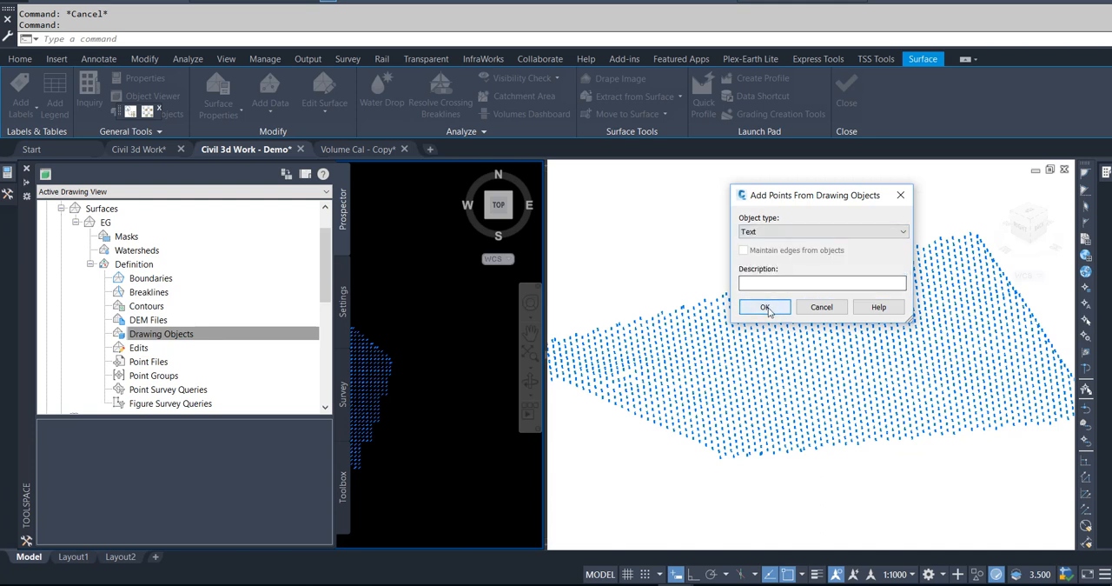
{"action": "left_click", "coordinate": [764, 311]}
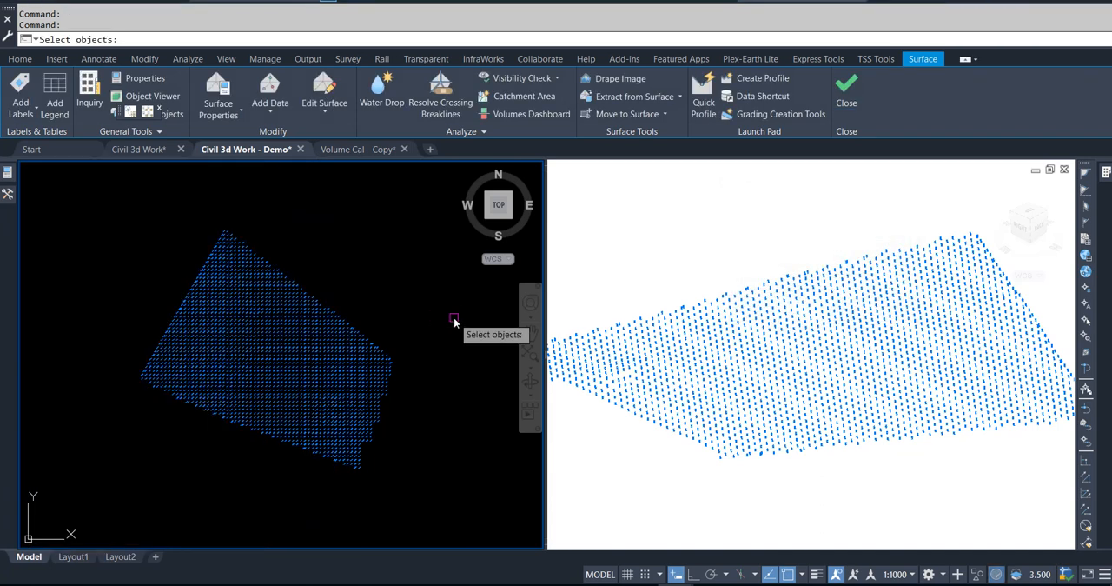
{"action": "left_click", "coordinate": [98, 221]}
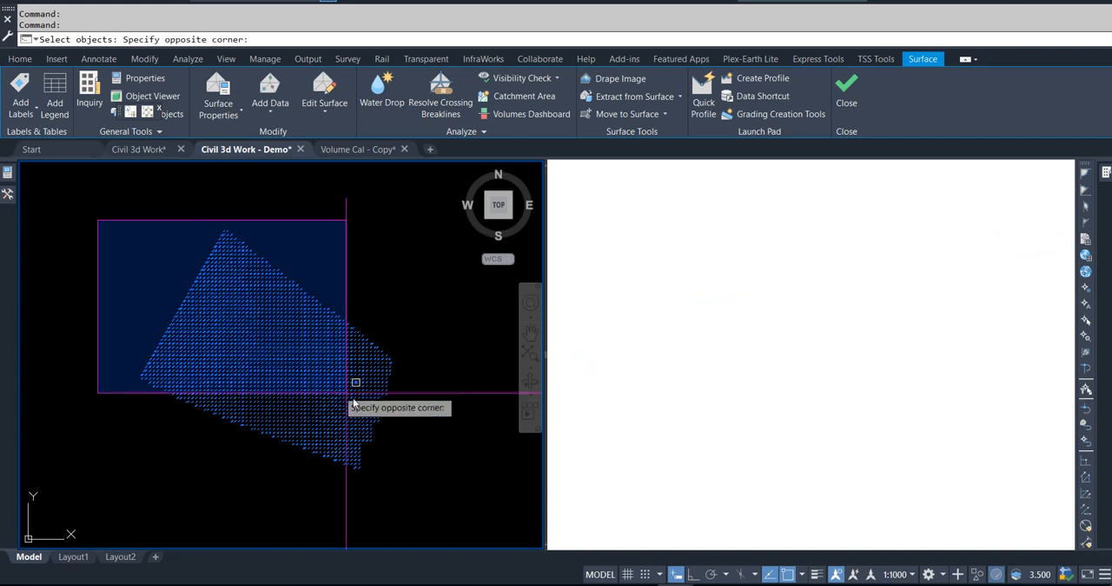
{"action": "left_click", "coordinate": [424, 490]}
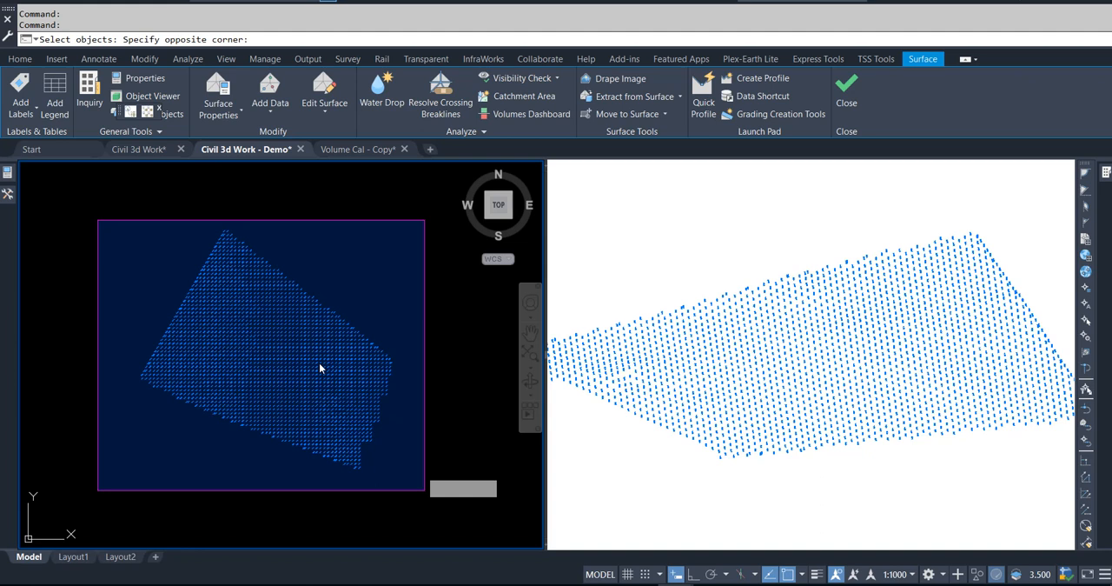
{"action": "right_click", "coordinate": [279, 356]}
{"action": "left_click", "coordinate": [336, 299]}
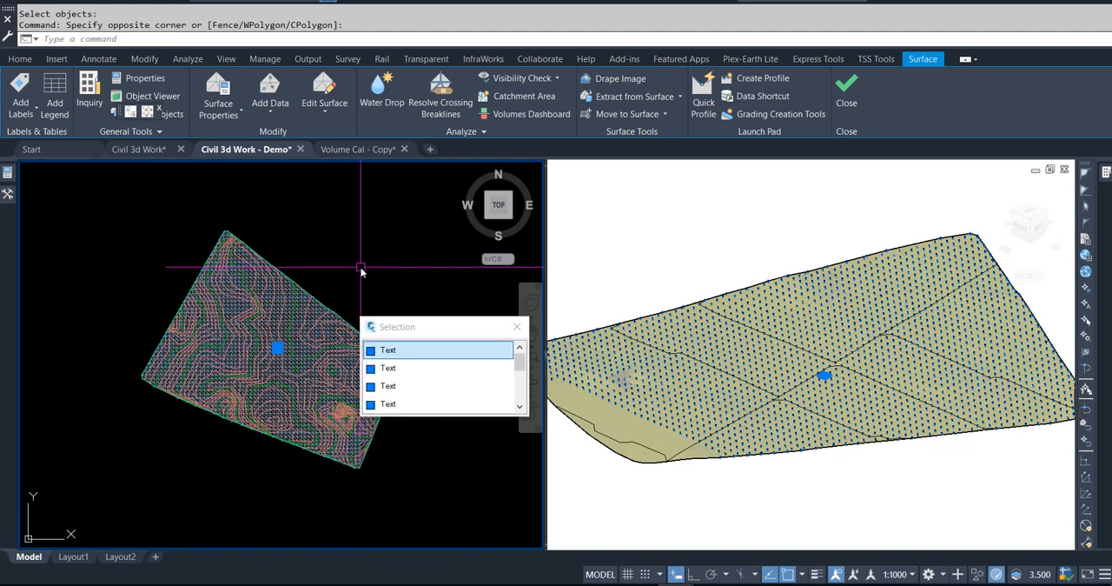
{"action": "key", "text": "Escape"}
{"action": "key", "text": "Escape"}
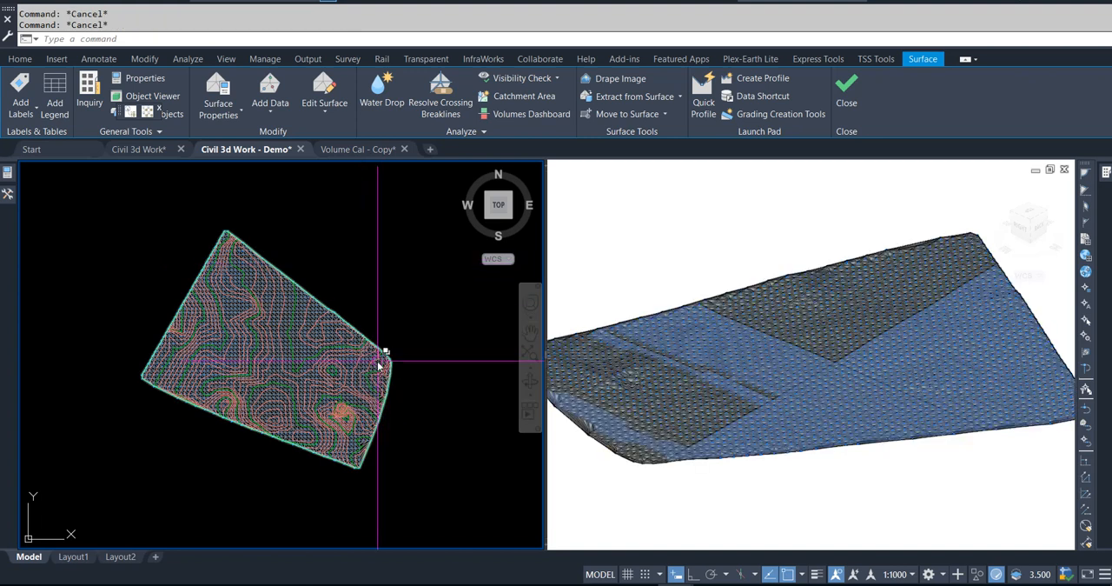
Step: Inspect the EG surface's 3D shape in the Object Viewer
{"action": "left_click", "coordinate": [382, 354]}
{"action": "right_click", "coordinate": [382, 356]}
{"action": "left_click", "coordinate": [414, 318]}
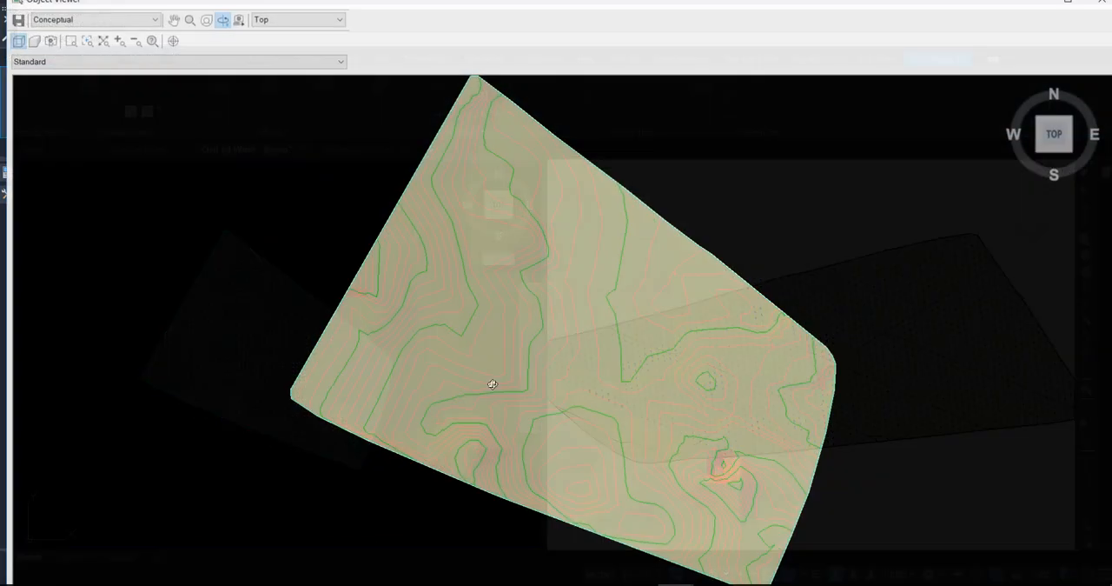
{"action": "mouse_move", "coordinate": [491, 384]}
{"action": "left_mouse_down"}
{"action": "mouse_move", "coordinate": [479, 380]}
{"action": "mouse_move", "coordinate": [489, 244]}
{"action": "mouse_move", "coordinate": [601, 447]}
{"action": "mouse_move", "coordinate": [474, 339]}
{"action": "mouse_move", "coordinate": [495, 370]}
{"action": "mouse_move", "coordinate": [566, 278]}
{"action": "mouse_move", "coordinate": [504, 281]}
{"action": "mouse_move", "coordinate": [516, 256]}
{"action": "mouse_move", "coordinate": [534, 348]}
{"action": "mouse_move", "coordinate": [561, 366]}
{"action": "left_mouse_up"}
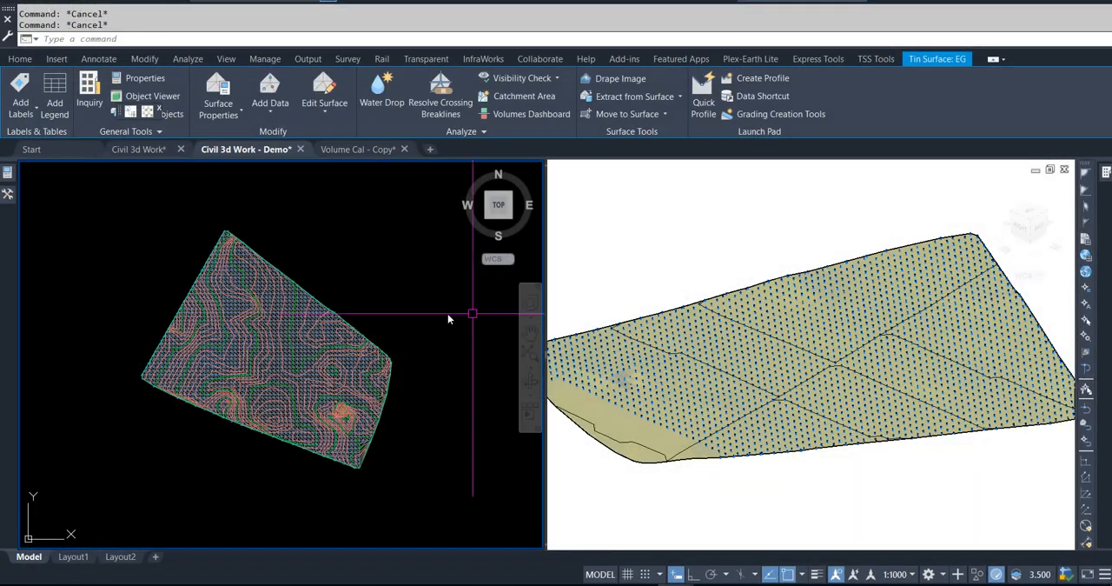
{"action": "key", "text": "Escape"}
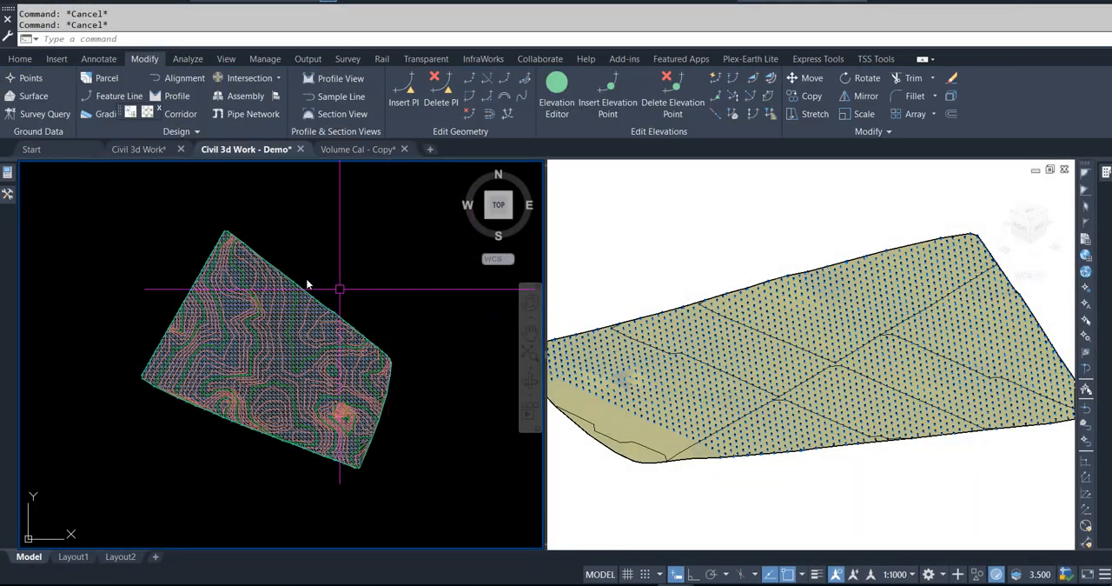
Step: Select all the spot elevation texts and move them to the frozen _OGL Text layer
{"action": "left_click", "coordinate": [106, 210]}
{"action": "left_click", "coordinate": [431, 490]}
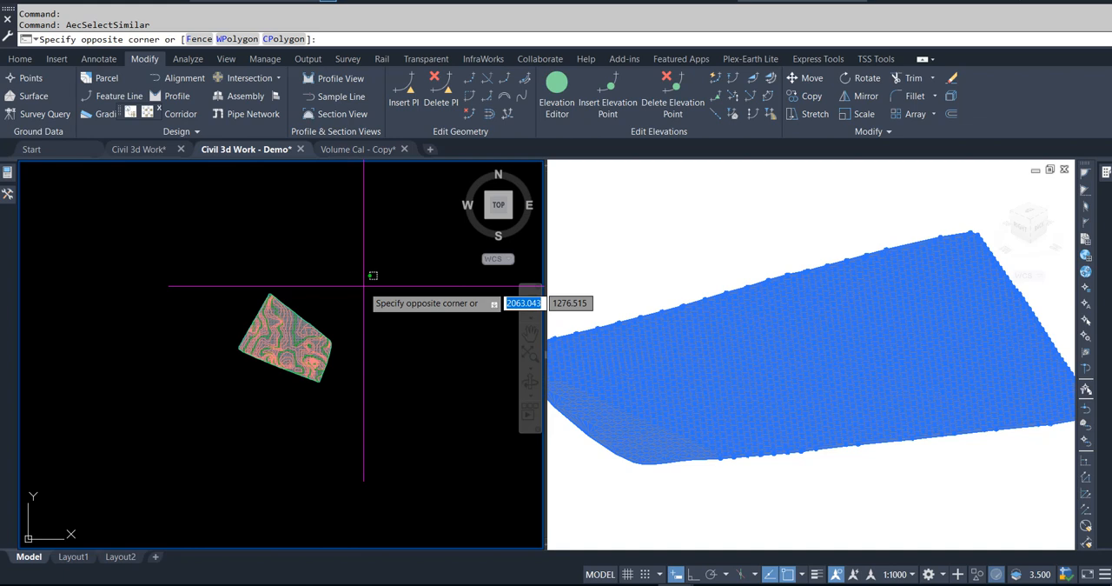
{"action": "key", "text": "Escape"}
{"action": "left_click", "coordinate": [34, 60]}
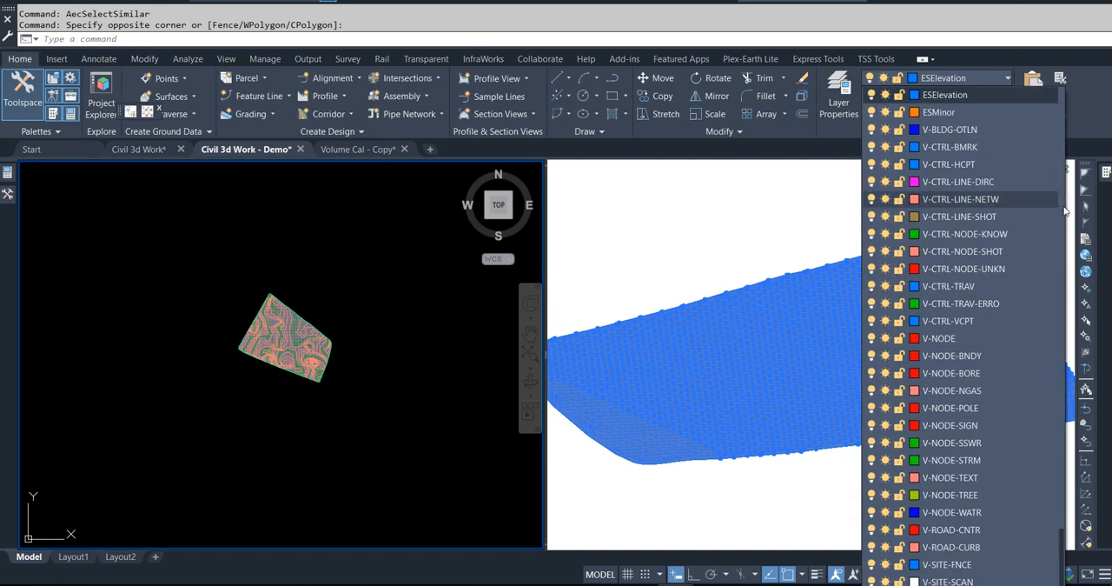
{"action": "left_click_drag", "start_coordinate": [1062, 543], "coordinate": [1059, 95]}
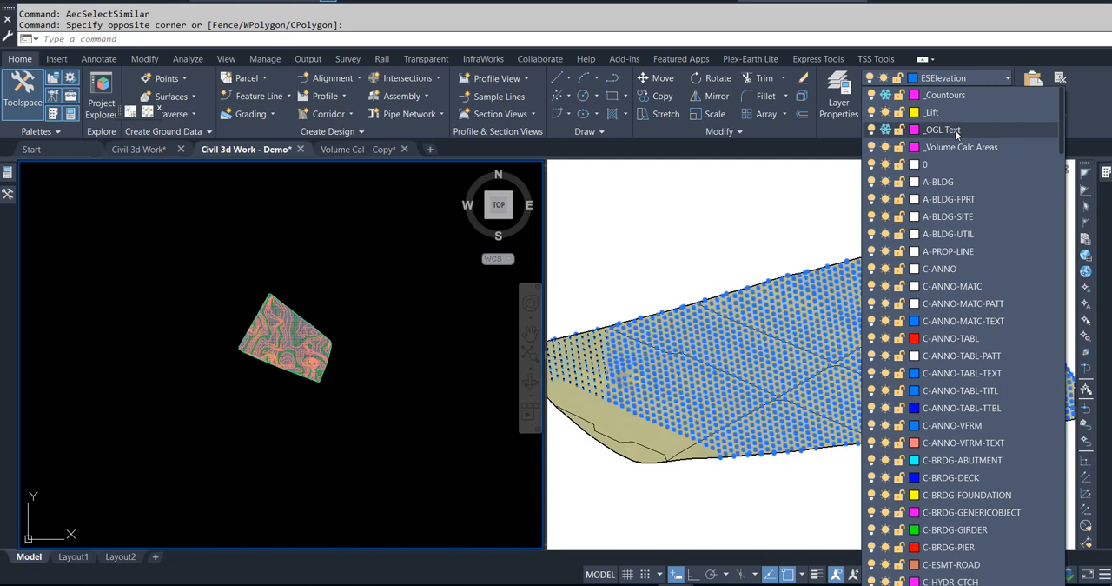
{"action": "left_click", "coordinate": [957, 133]}
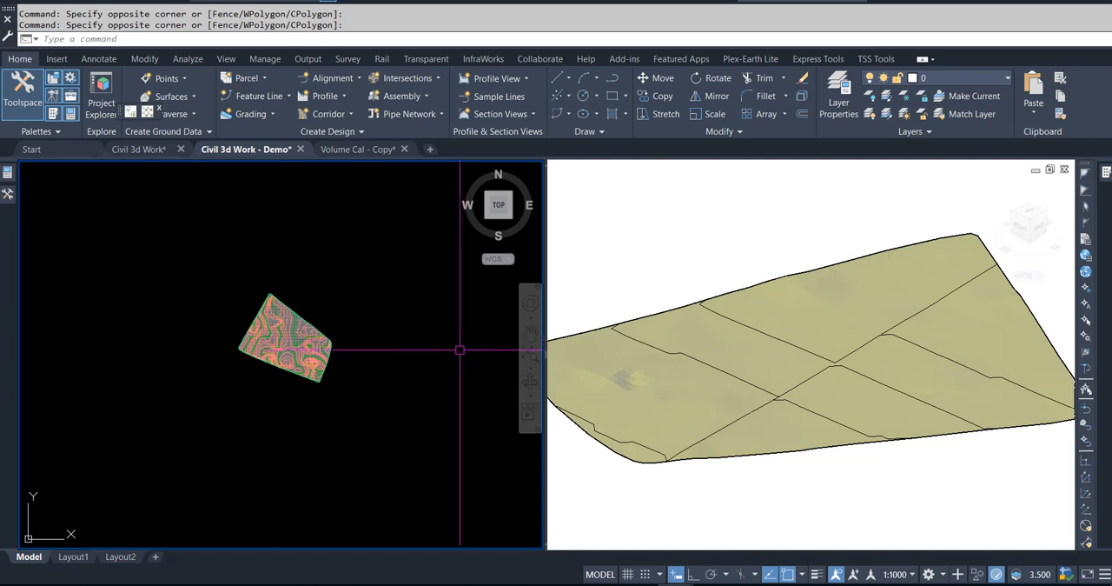
Step: In the Volume Cal - Copy drawing, select all outlines similar to the Tower 3 rectangle and copy them to the clipboard
{"action": "left_click", "coordinate": [368, 149]}
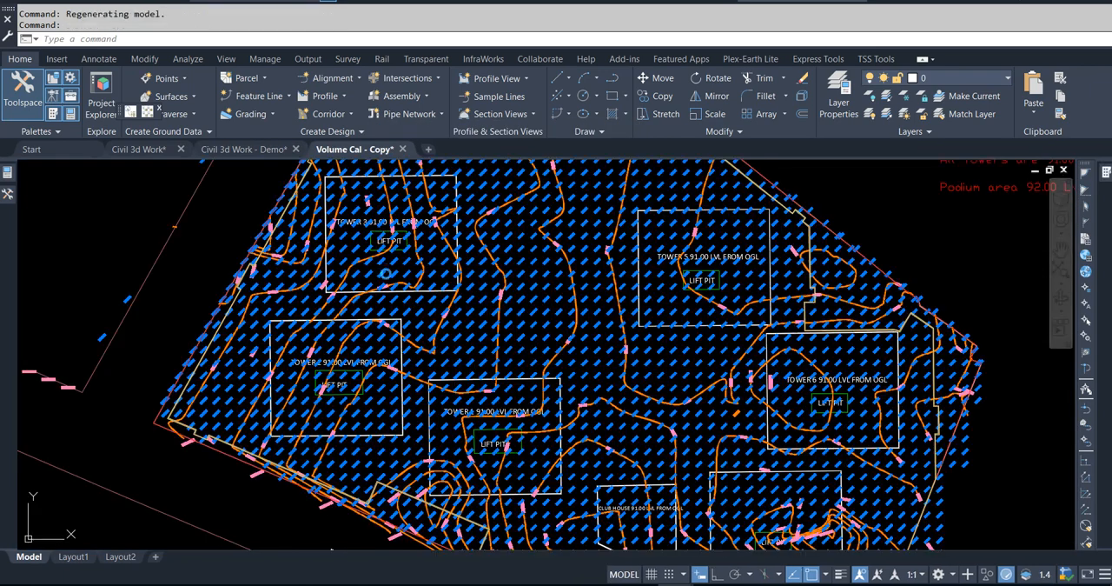
{"action": "scroll", "coordinate": [390, 296], "scroll_direction": "up", "scroll_amount": 8}
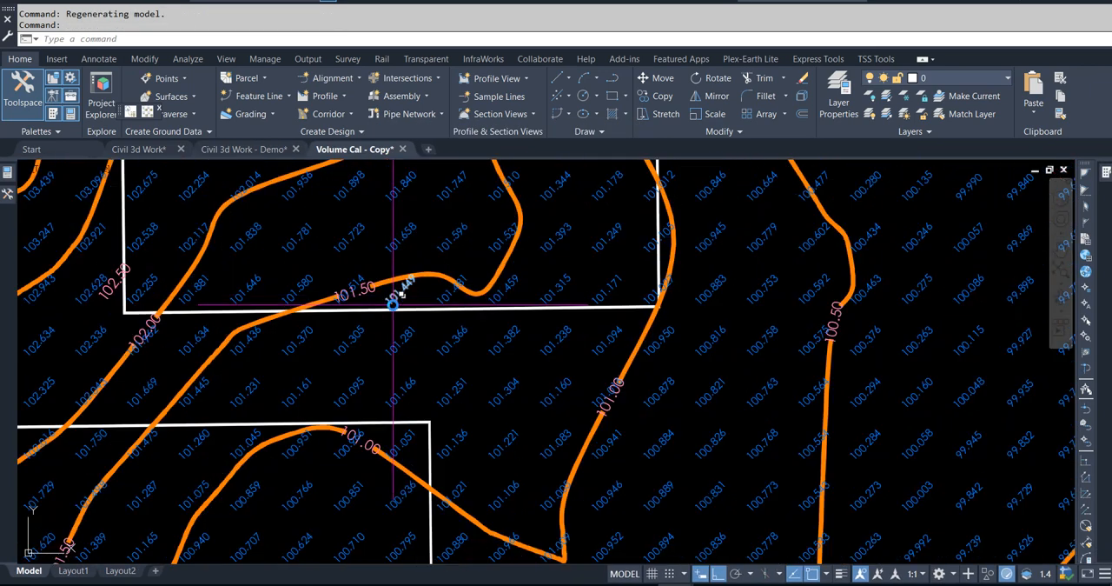
{"action": "left_click", "coordinate": [391, 308]}
{"action": "right_click", "coordinate": [391, 308]}
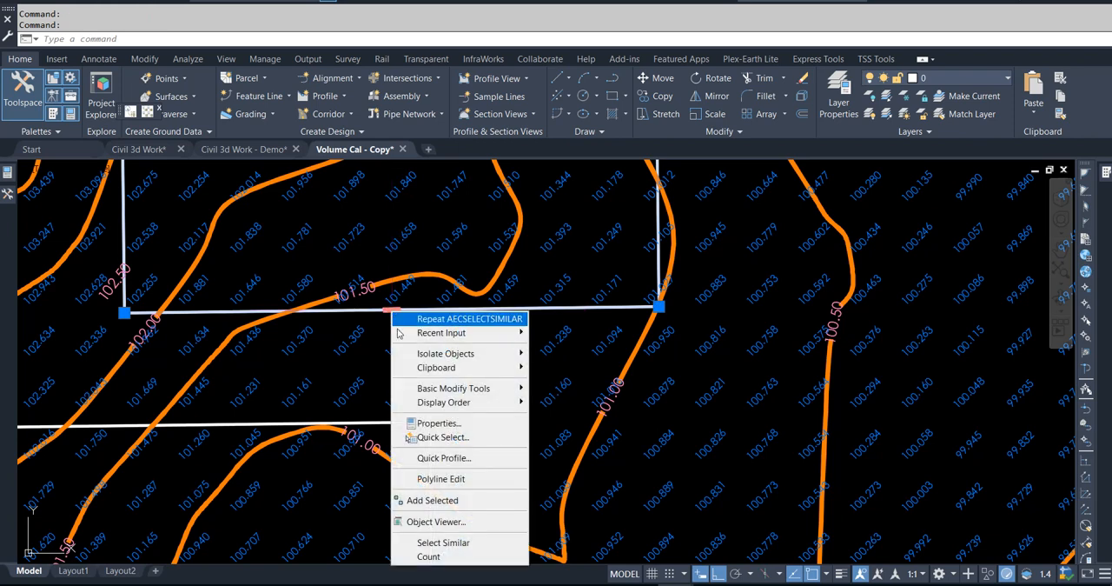
{"action": "left_click", "coordinate": [443, 542]}
{"action": "right_click", "coordinate": [458, 366]}
{"action": "mouse_move", "coordinate": [500, 424]}
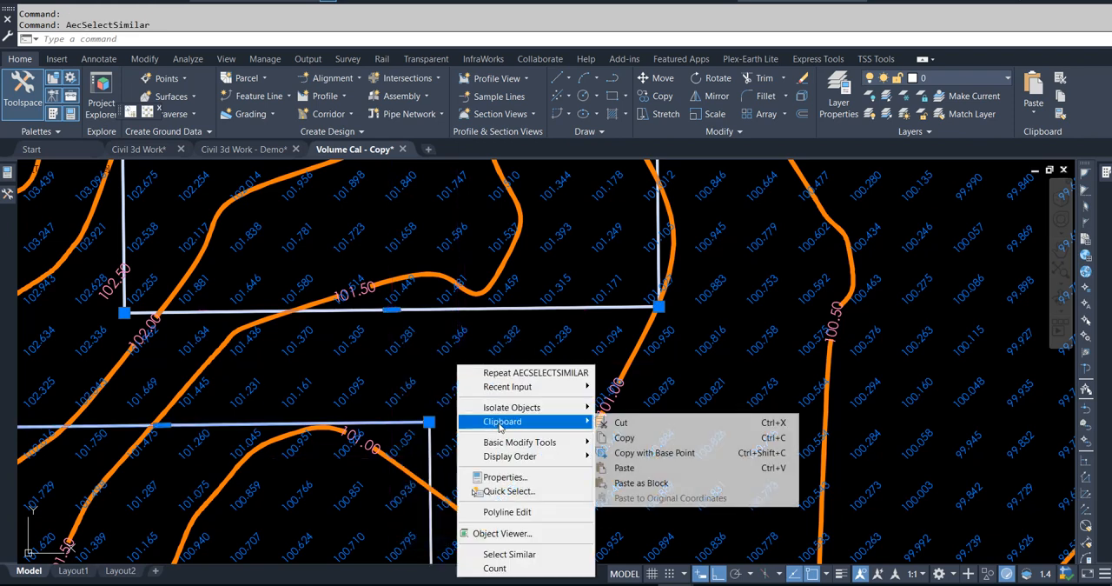
{"action": "left_click", "coordinate": [624, 437]}
Step: Paste the copied tower outlines into the Civil 3d Work - Demo drawing at their original coordinates
{"action": "left_click", "coordinate": [238, 151]}
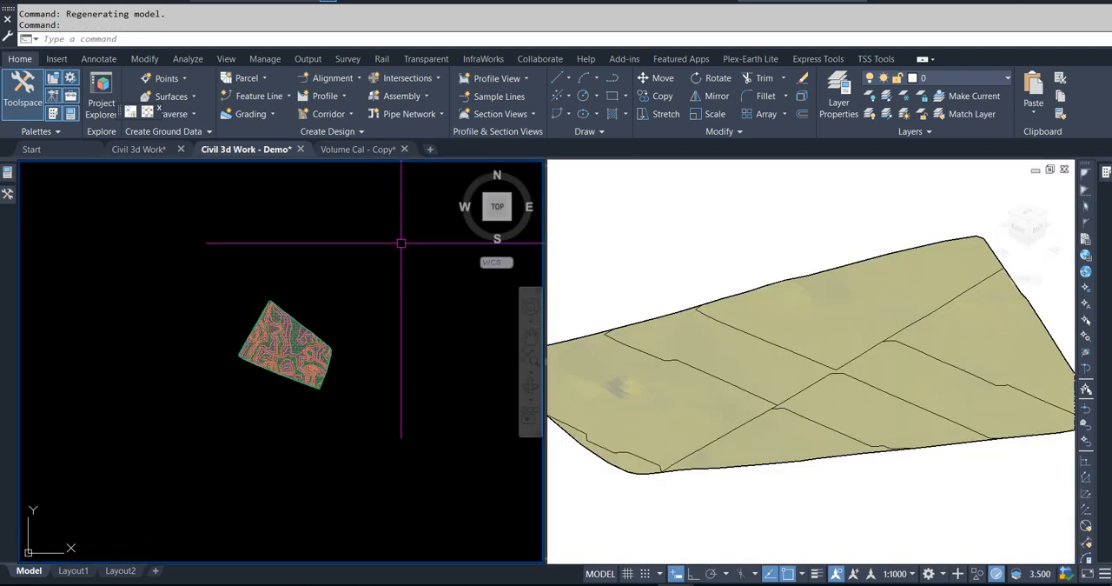
{"action": "right_click", "coordinate": [400, 243]}
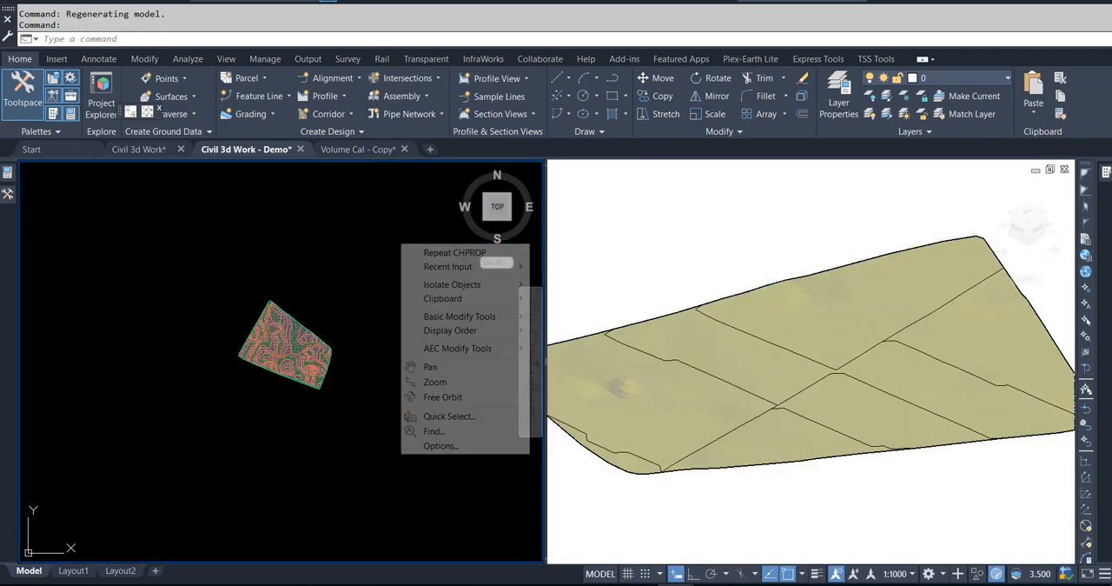
{"action": "mouse_move", "coordinate": [448, 299]}
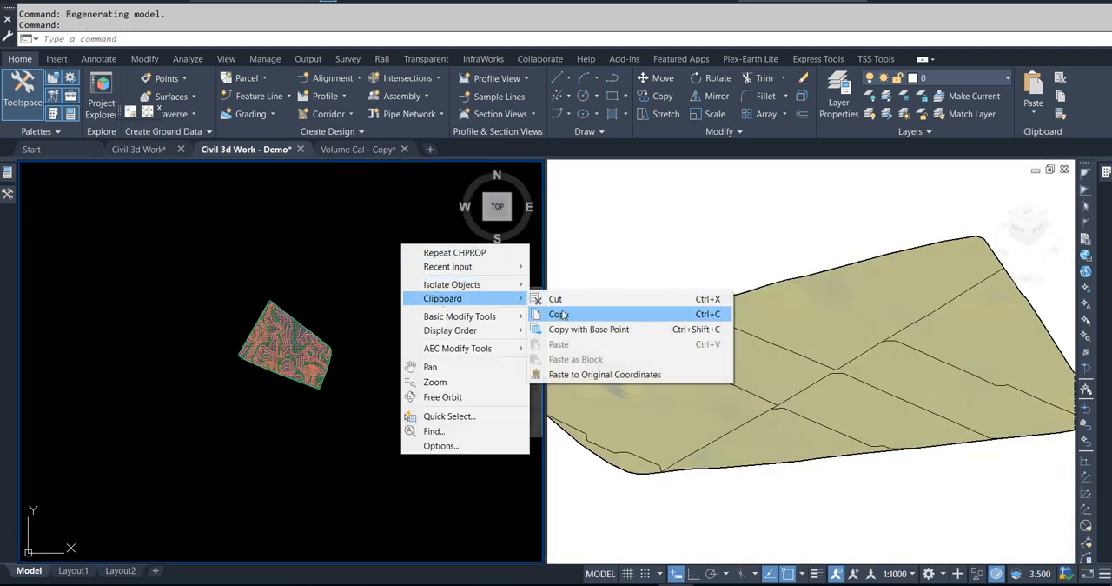
{"action": "left_click", "coordinate": [599, 374]}
{"action": "left_click", "coordinate": [368, 271]}
{"action": "scroll", "coordinate": [272, 354], "scroll_direction": "up", "scroll_amount": 5}
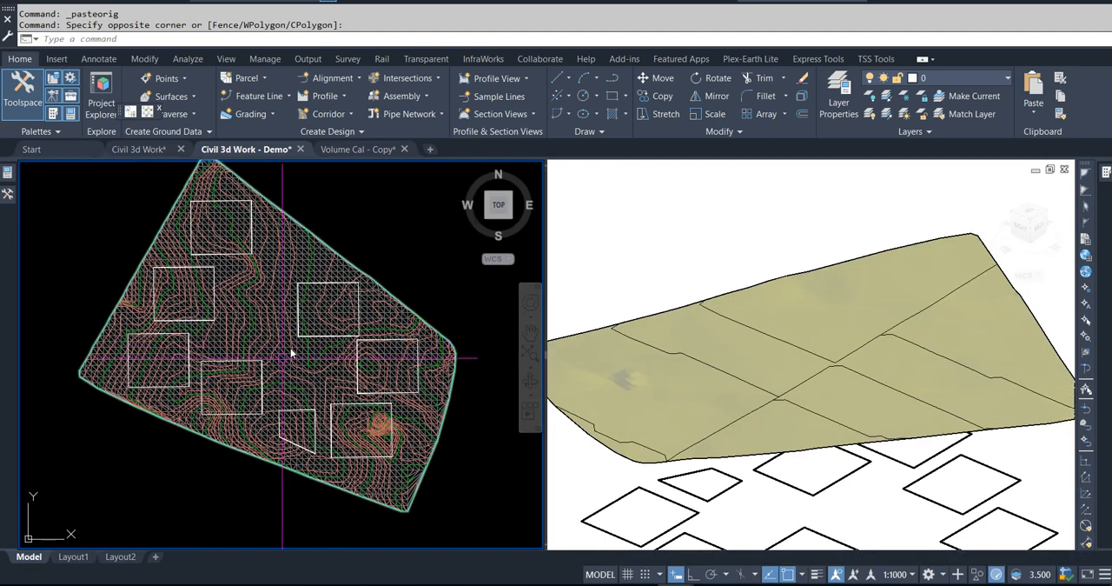
{"action": "scroll", "coordinate": [290, 337], "scroll_direction": "up", "scroll_amount": 5}
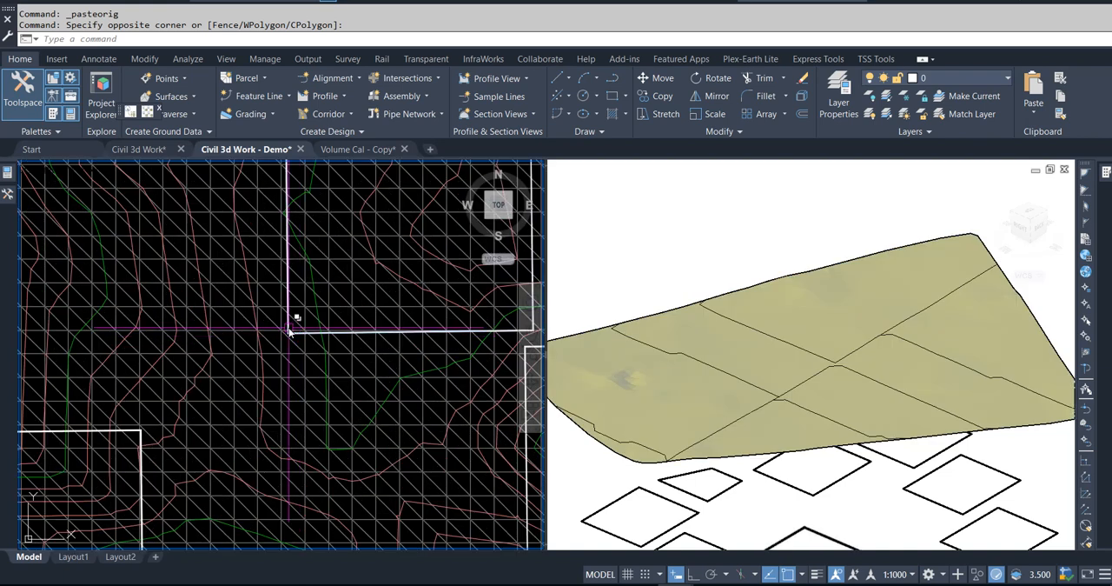
{"action": "scroll", "coordinate": [290, 333], "scroll_direction": "up", "scroll_amount": 5}
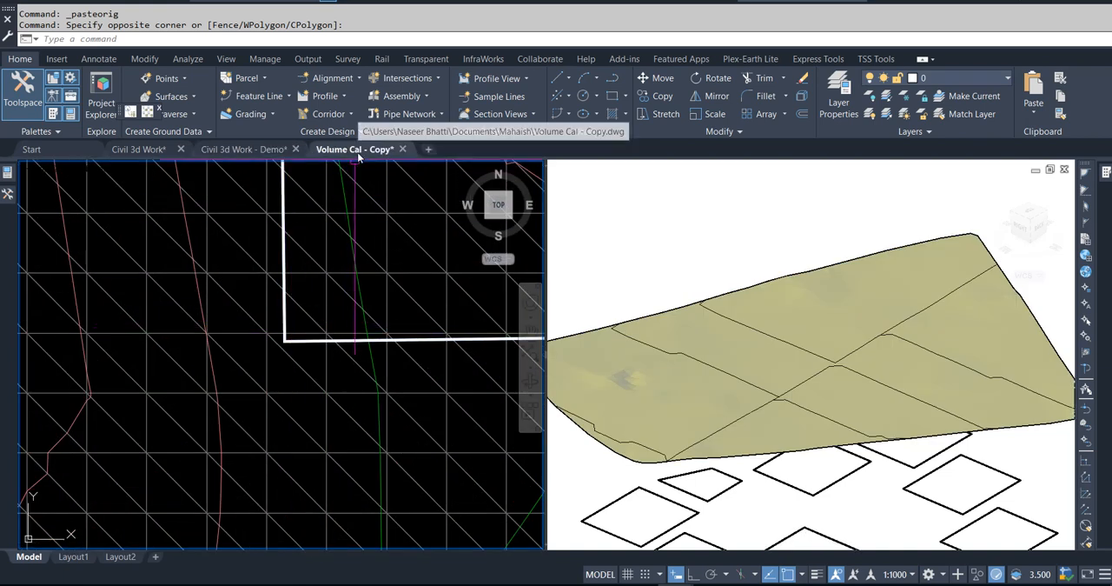
Step: Examine the tower level labels and lift pit outlines in the Volume Cal - Copy drawing, and return to Civil 3d Work - Demo
{"action": "left_click", "coordinate": [359, 152]}
{"action": "scroll", "coordinate": [359, 283], "scroll_direction": "down", "scroll_amount": 4}
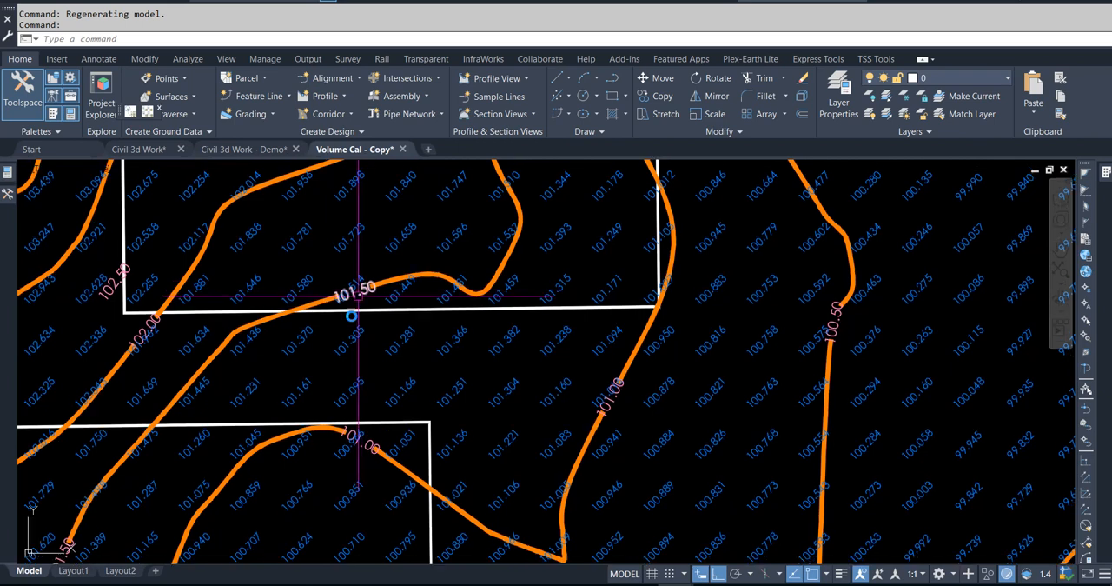
{"action": "scroll", "coordinate": [377, 341], "scroll_direction": "down", "scroll_amount": 3}
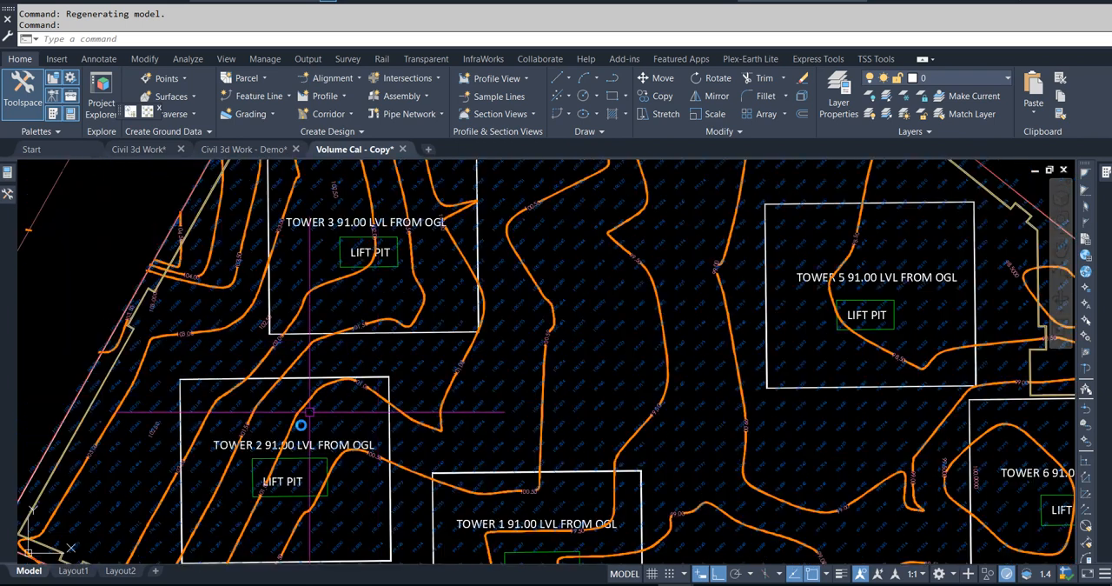
{"action": "scroll", "coordinate": [280, 450], "scroll_direction": "up", "scroll_amount": 5}
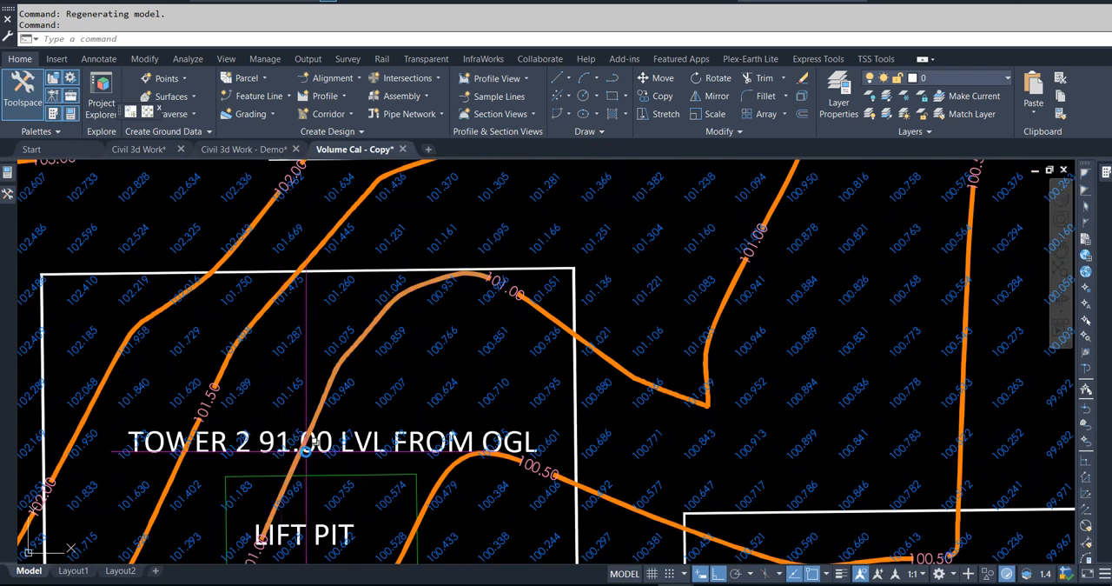
{"action": "scroll", "coordinate": [252, 388], "scroll_direction": "down", "scroll_amount": 2}
{"action": "scroll", "coordinate": [562, 436], "scroll_direction": "down", "scroll_amount": 2}
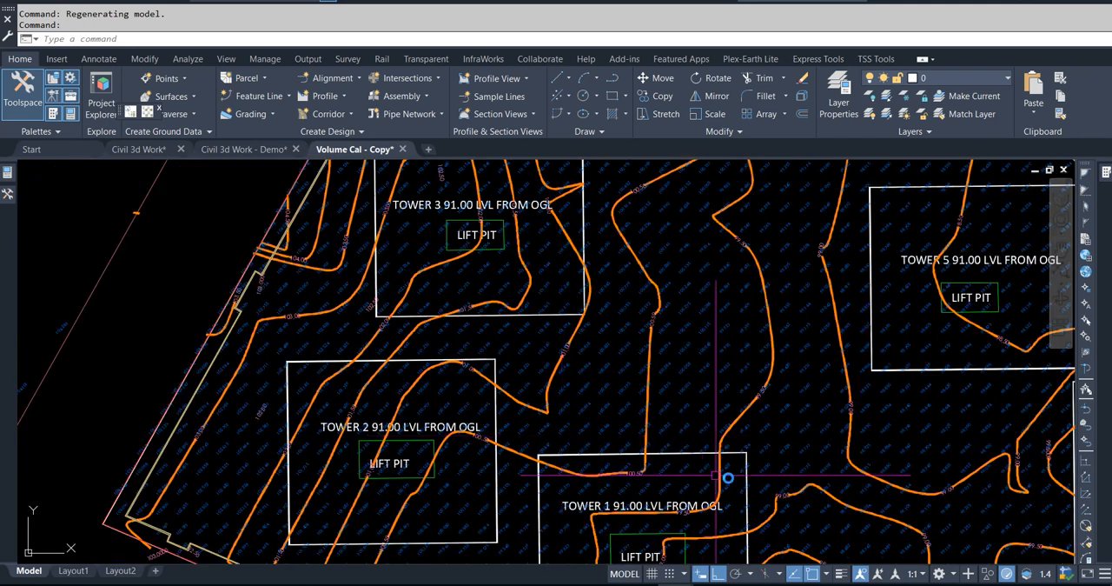
{"action": "middle_click_drag", "start_coordinate": [881, 433], "coordinate": [650, 456]}
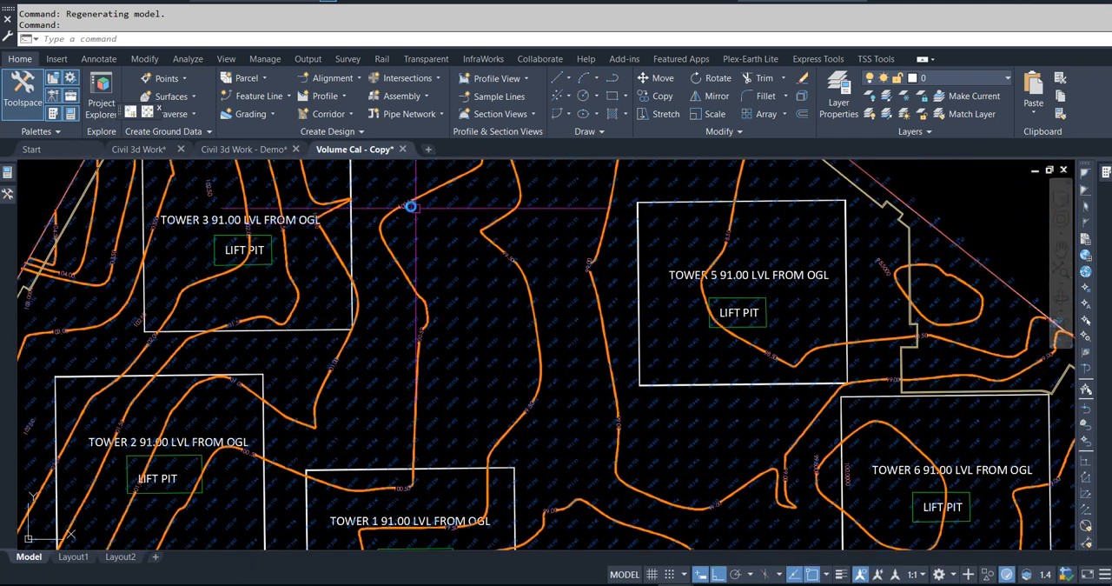
{"action": "left_click", "coordinate": [259, 150]}
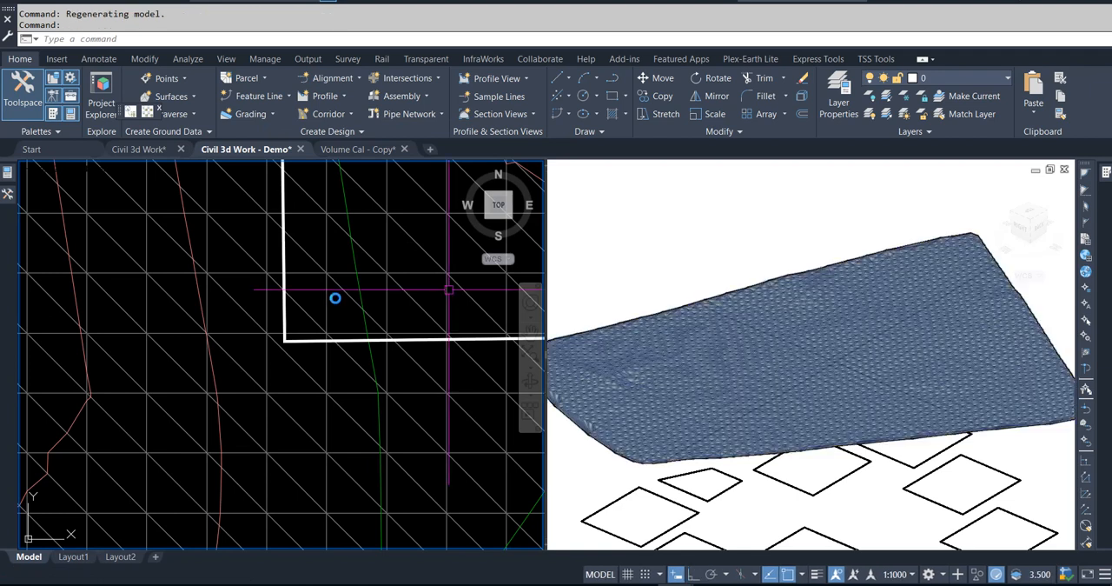
Step: Set the EG surface's style to _No Display in its surface properties
{"action": "scroll", "coordinate": [261, 317], "scroll_direction": "down", "scroll_amount": 5}
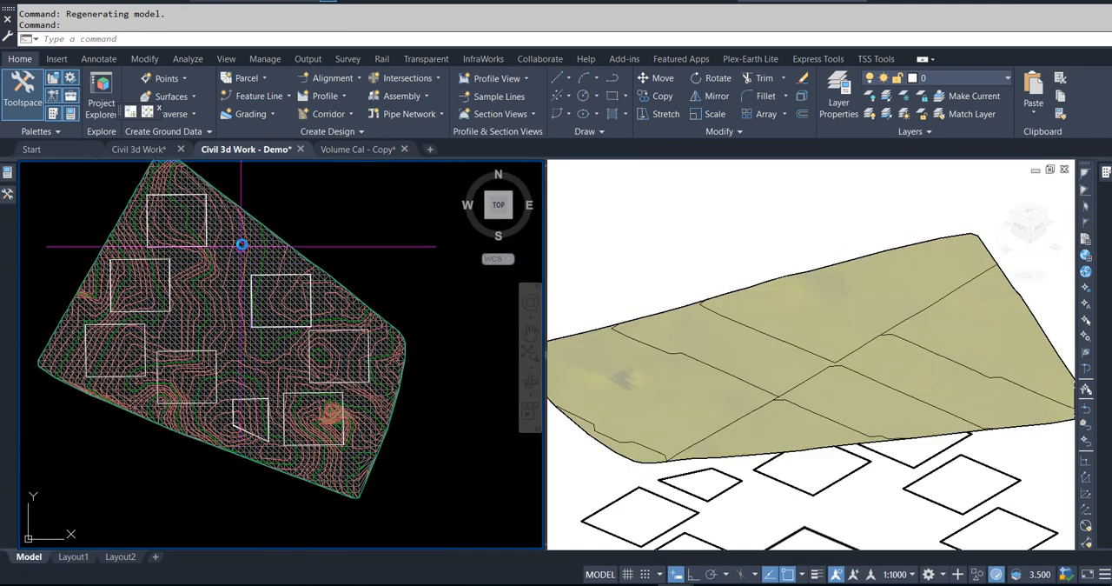
{"action": "left_click", "coordinate": [241, 245]}
{"action": "left_click", "coordinate": [9, 196]}
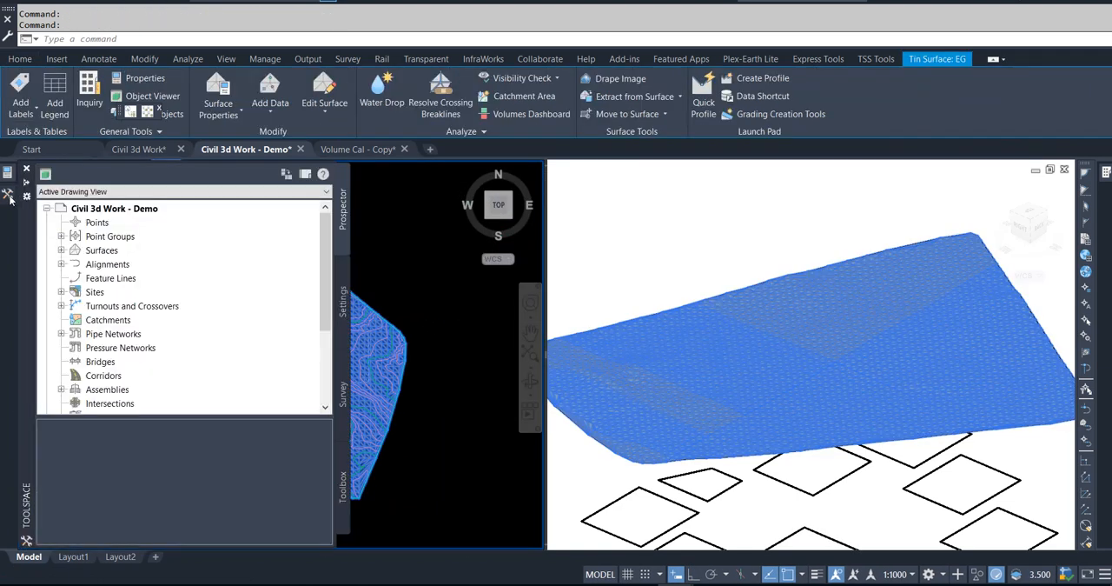
{"action": "left_click", "coordinate": [61, 250]}
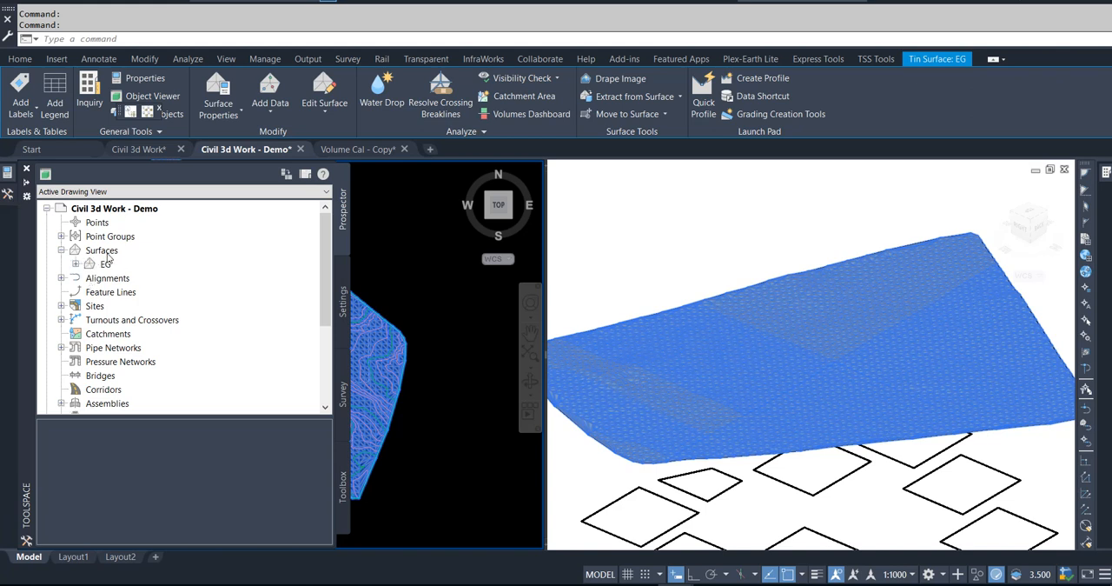
{"action": "right_click", "coordinate": [103, 268]}
{"action": "key", "text": "Escape"}
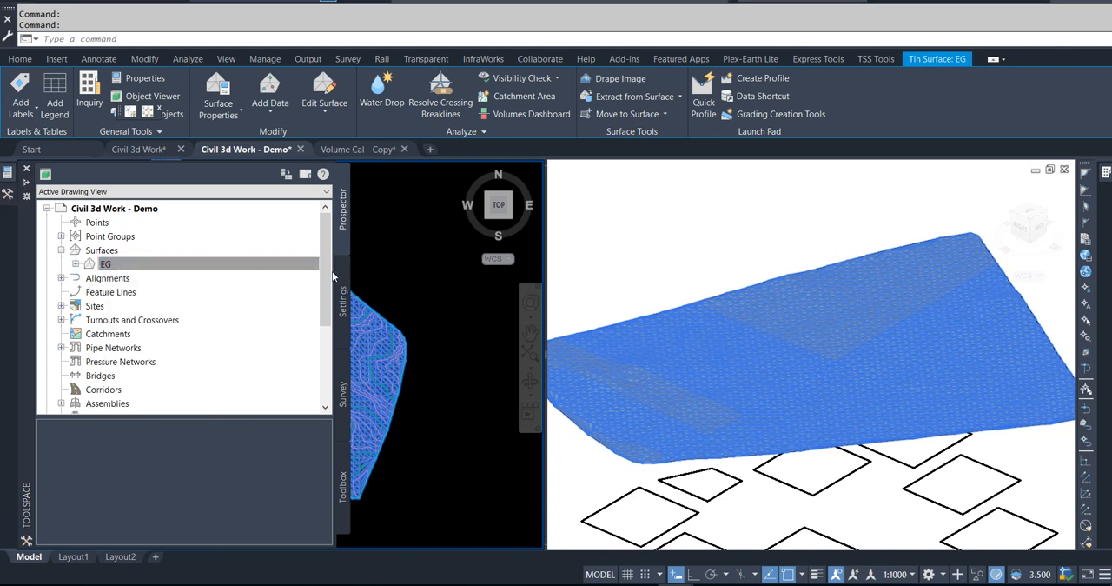
{"action": "left_click", "coordinate": [530, 211]}
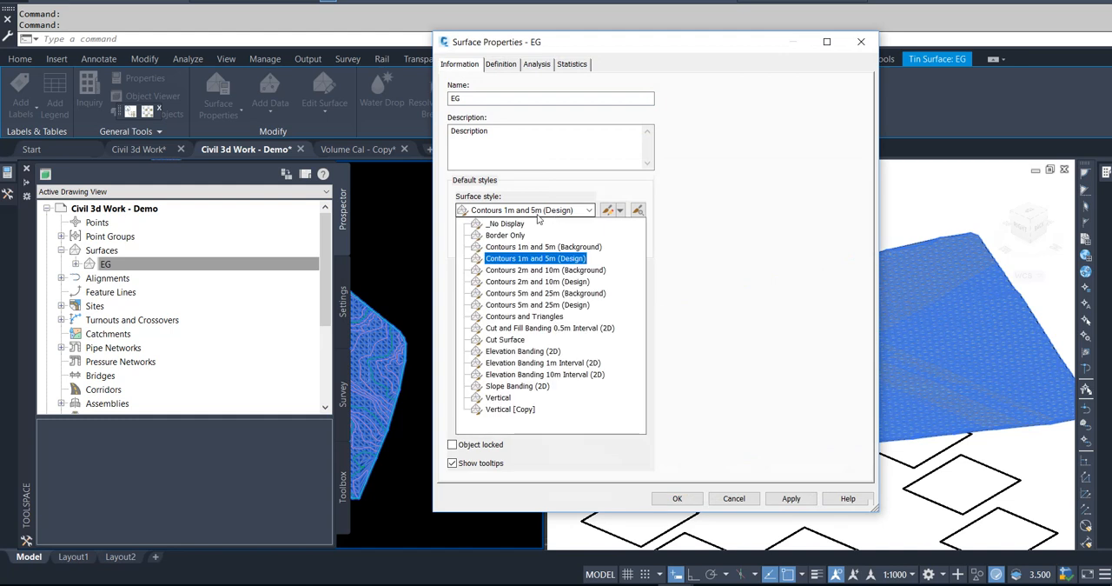
{"action": "left_click", "coordinate": [539, 225]}
{"action": "left_click", "coordinate": [677, 498]}
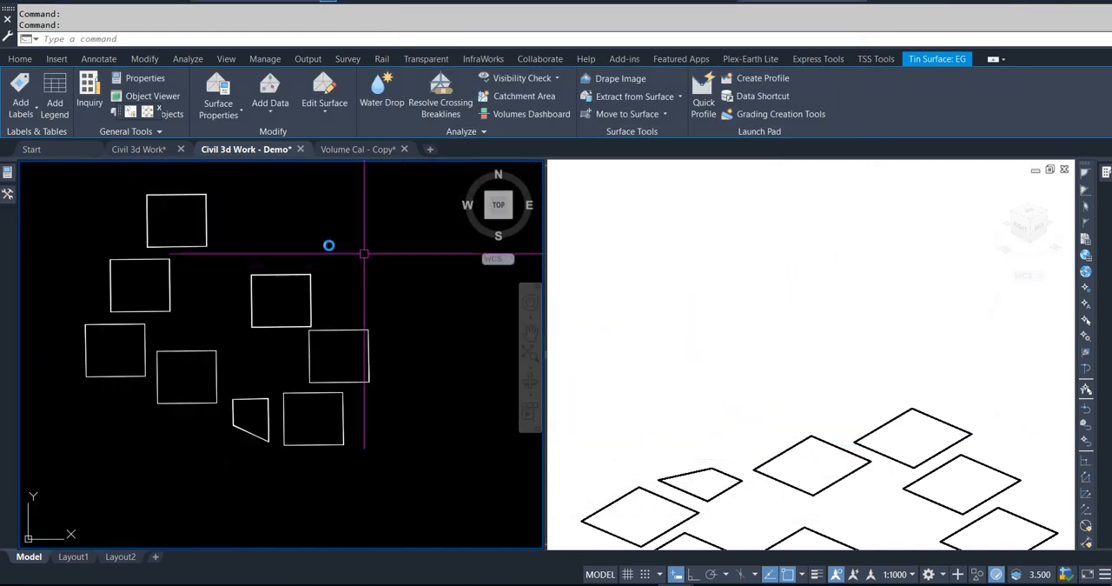
Step: Change the EG surface's style to Border Only and clear the selection
{"action": "mouse_move", "coordinate": [9, 201]}
{"action": "left_click", "coordinate": [114, 265]}
{"action": "right_click", "coordinate": [113, 265]}
{"action": "left_click", "coordinate": [148, 271]}
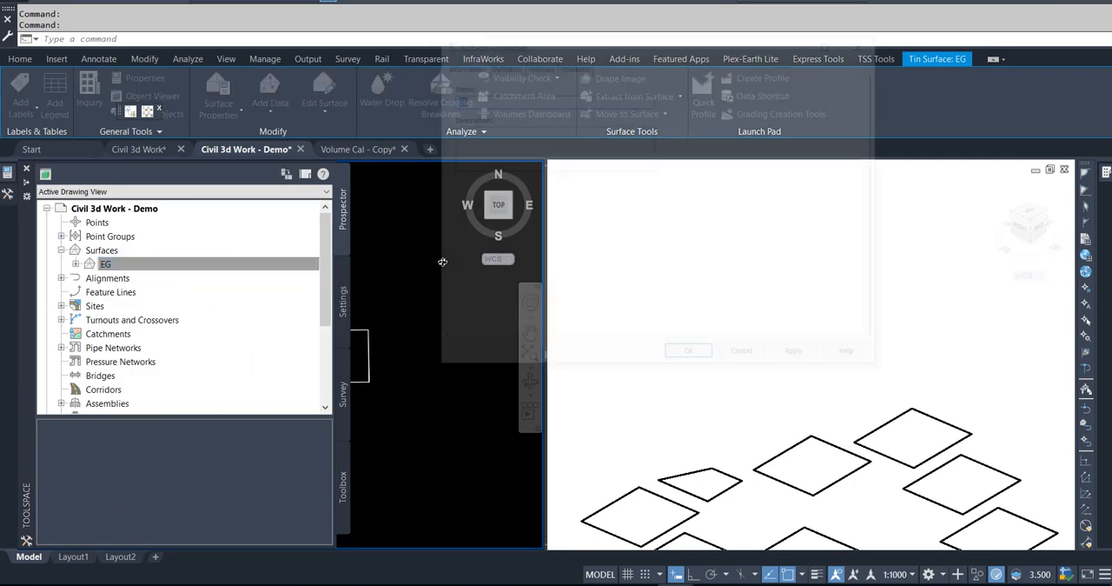
{"action": "left_click", "coordinate": [527, 210]}
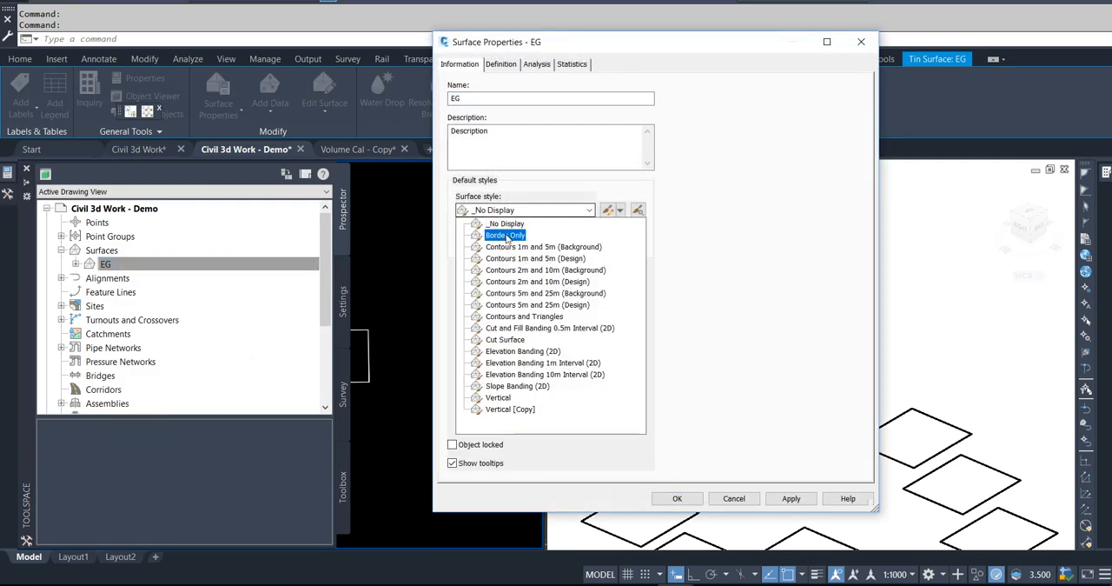
{"action": "left_click", "coordinate": [514, 231]}
{"action": "left_click", "coordinate": [677, 498]}
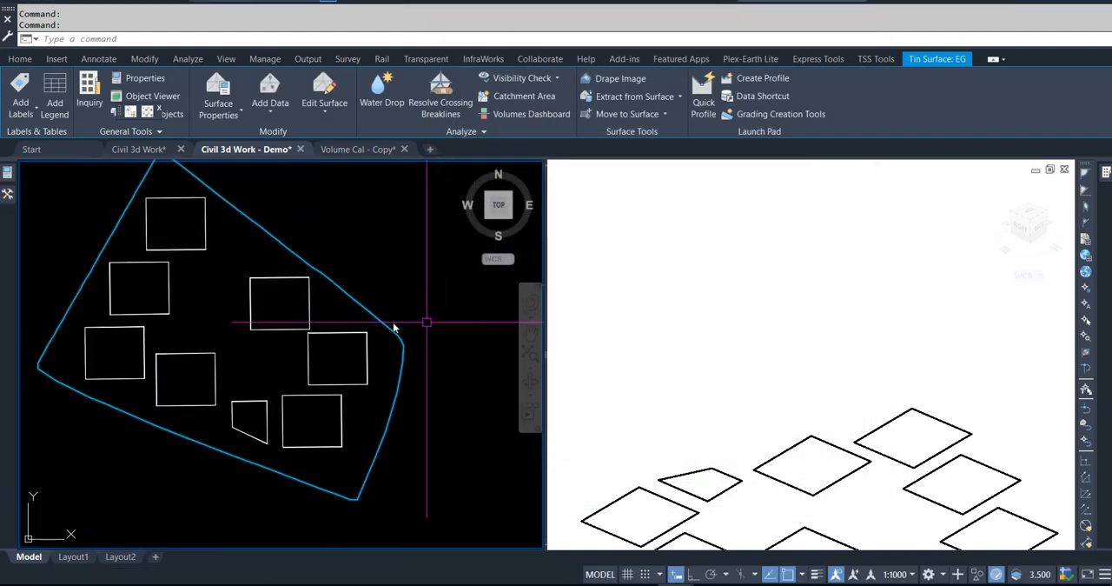
{"action": "key", "text": "Escape"}
{"action": "key", "text": "Escape"}
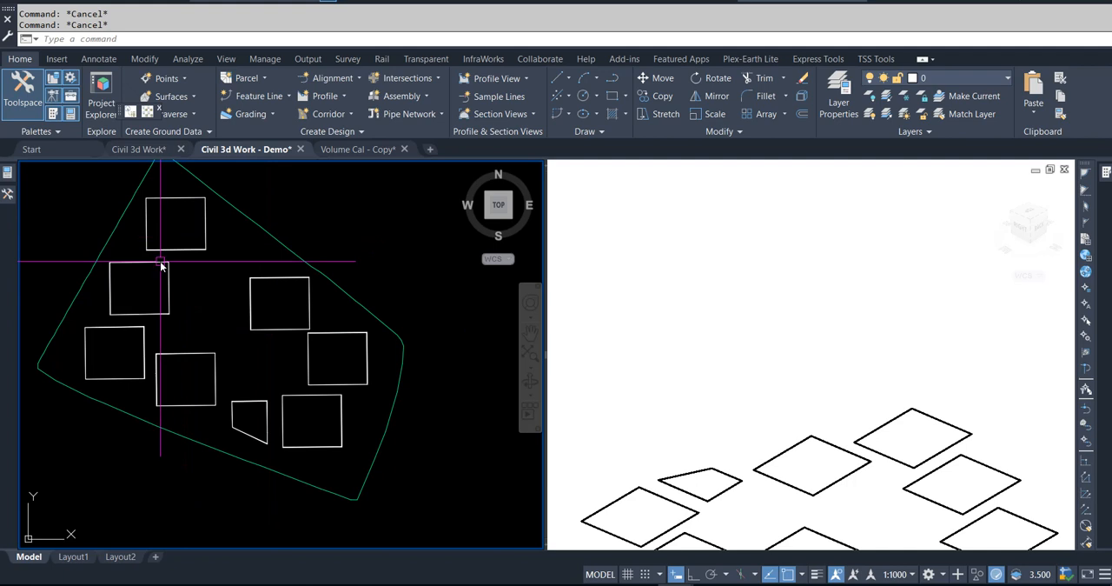
Step: Start creating feature lines from objects, using all the closed outlines inside the EG surface border
{"action": "mouse_move", "coordinate": [179, 292]}
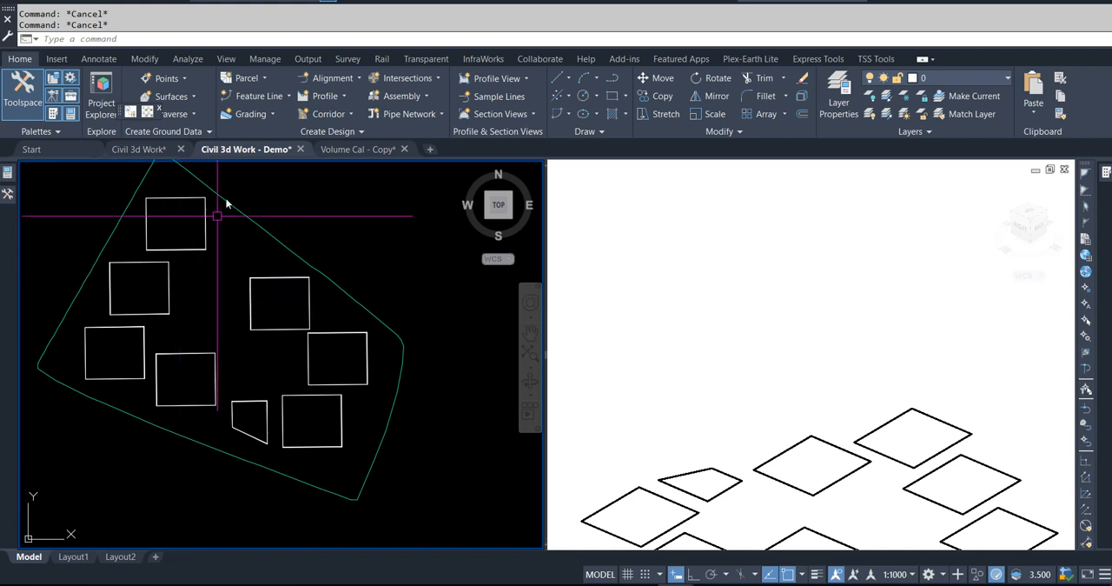
{"action": "left_click", "coordinate": [275, 99]}
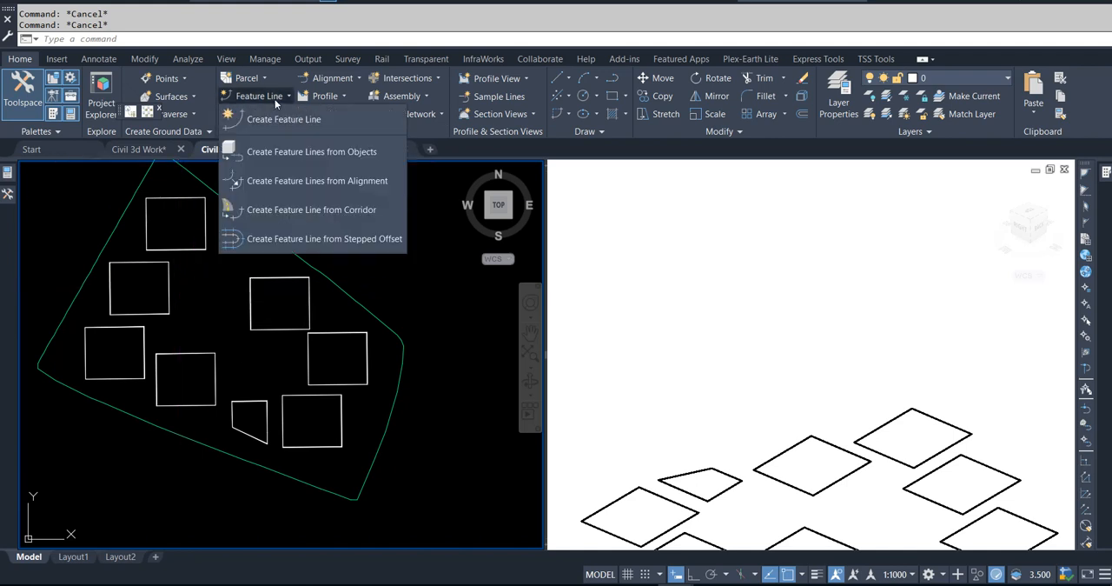
{"action": "left_click", "coordinate": [302, 153]}
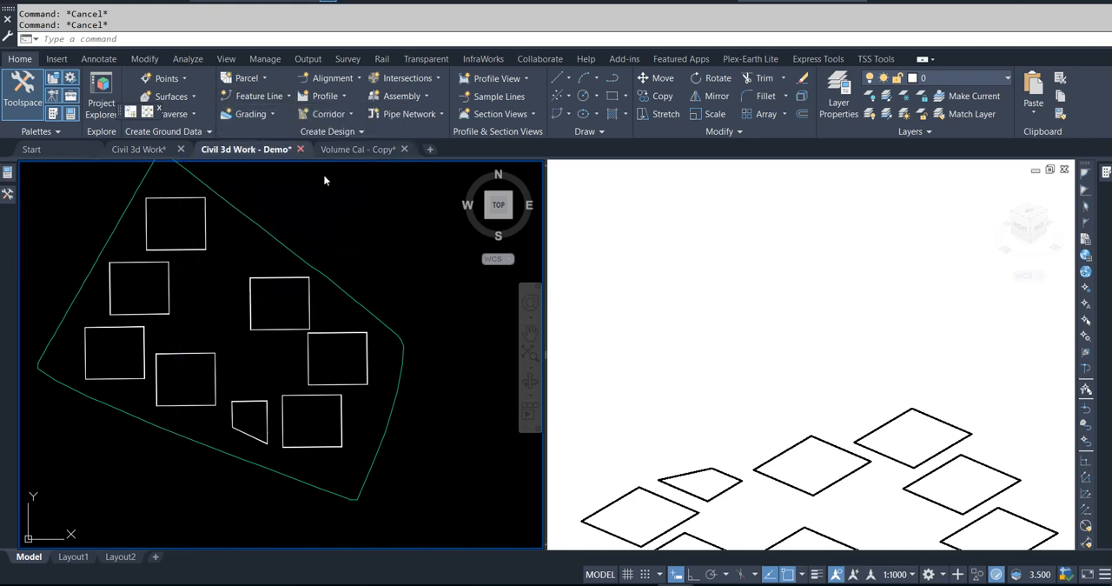
{"action": "left_click", "coordinate": [62, 185]}
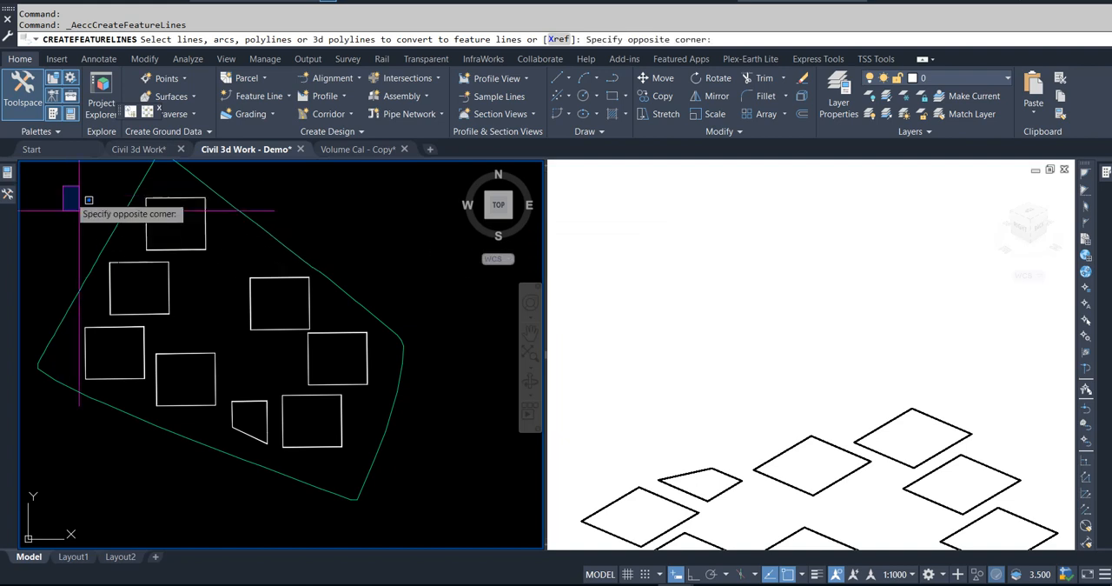
{"action": "left_click", "coordinate": [369, 465]}
{"action": "right_click", "coordinate": [417, 284]}
{"action": "left_click", "coordinate": [427, 289]}
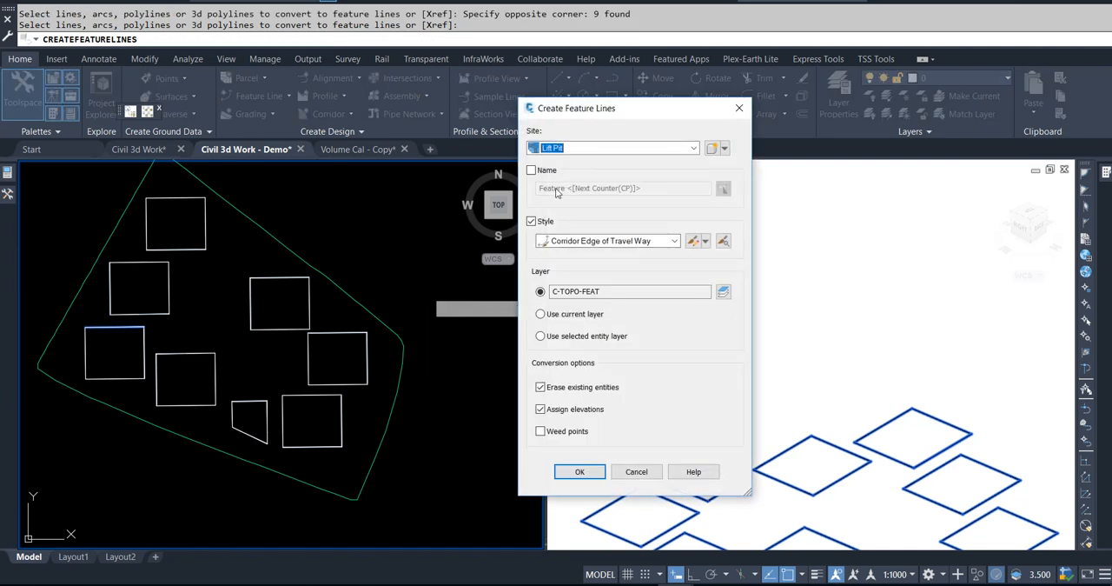
Step: Create a new site named Lift pit for the feature lines
{"action": "left_click", "coordinate": [724, 150]}
{"action": "left_click", "coordinate": [728, 162]}
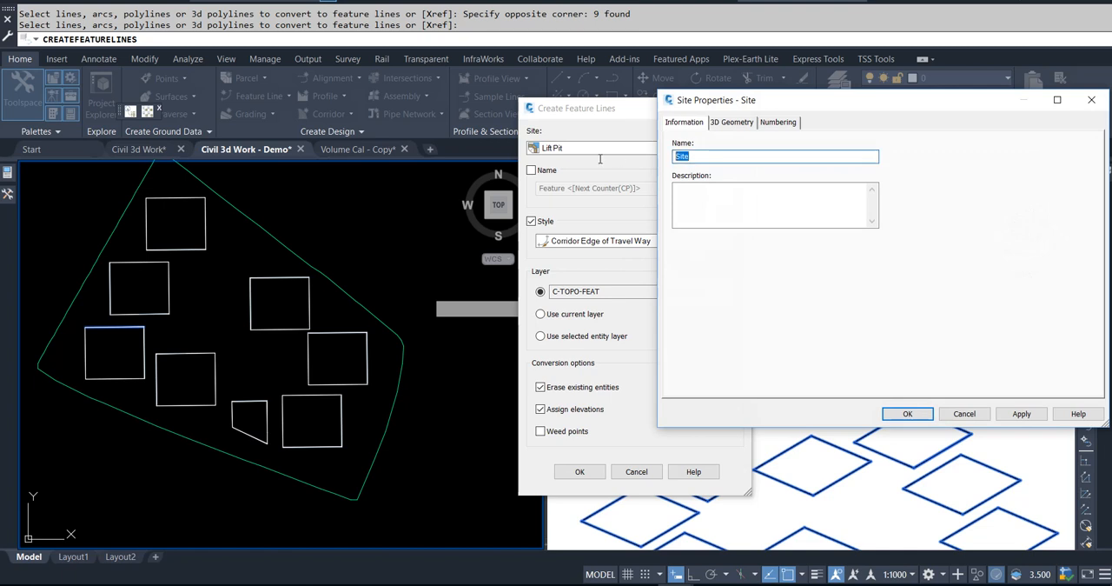
{"action": "type", "text": "Lift P"}
{"action": "left_click", "coordinate": [904, 415]}
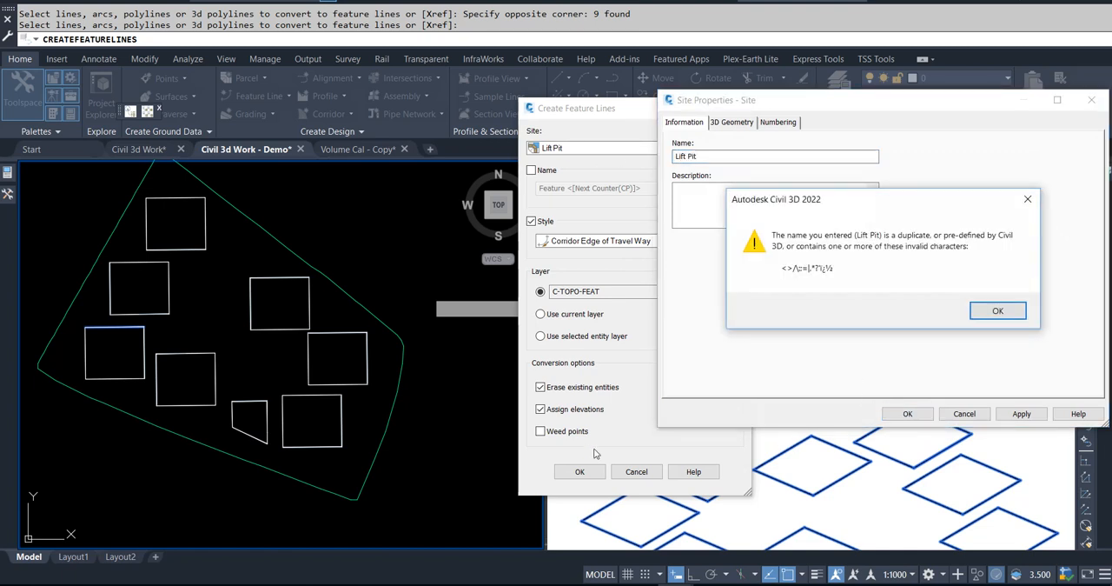
{"action": "left_click", "coordinate": [996, 311]}
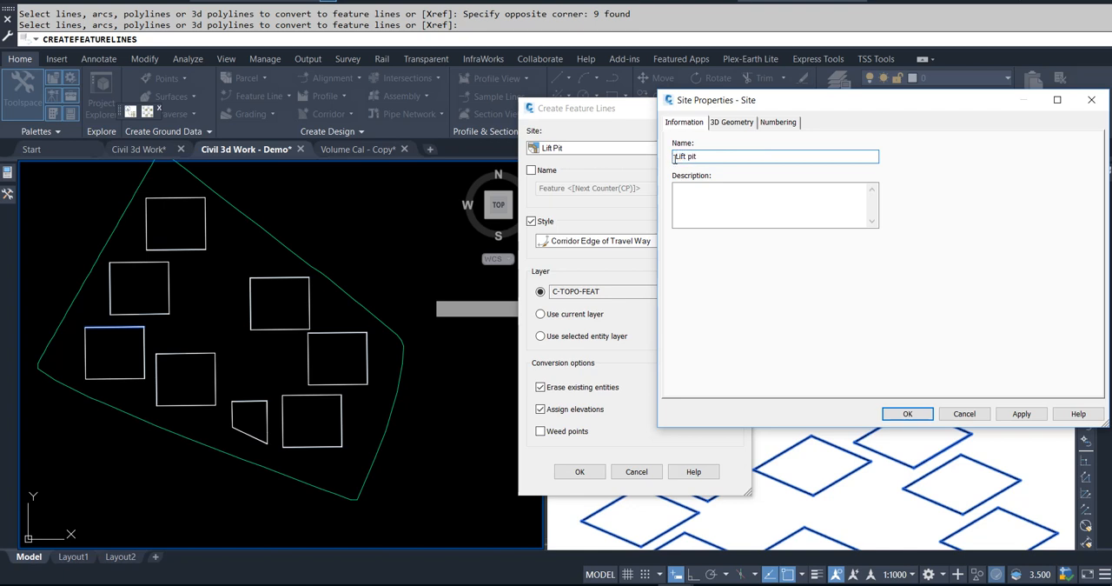
{"action": "left_click", "coordinate": [907, 414]}
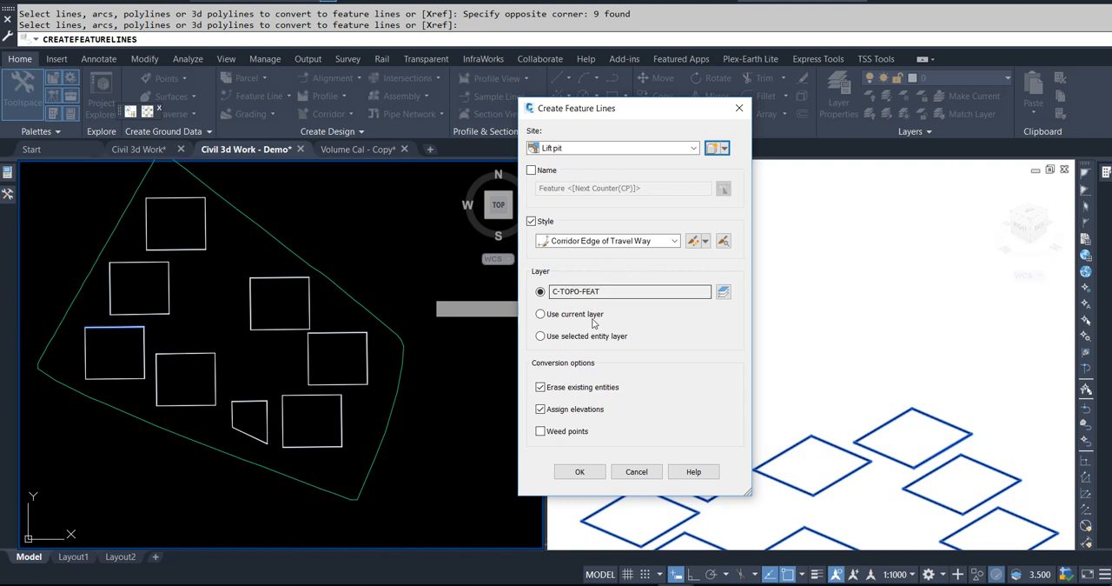
Step: Create the feature lines with elevations from the EG surface, intermediate grade break points and a 0.000 m relative elevation
{"action": "left_click", "coordinate": [584, 477]}
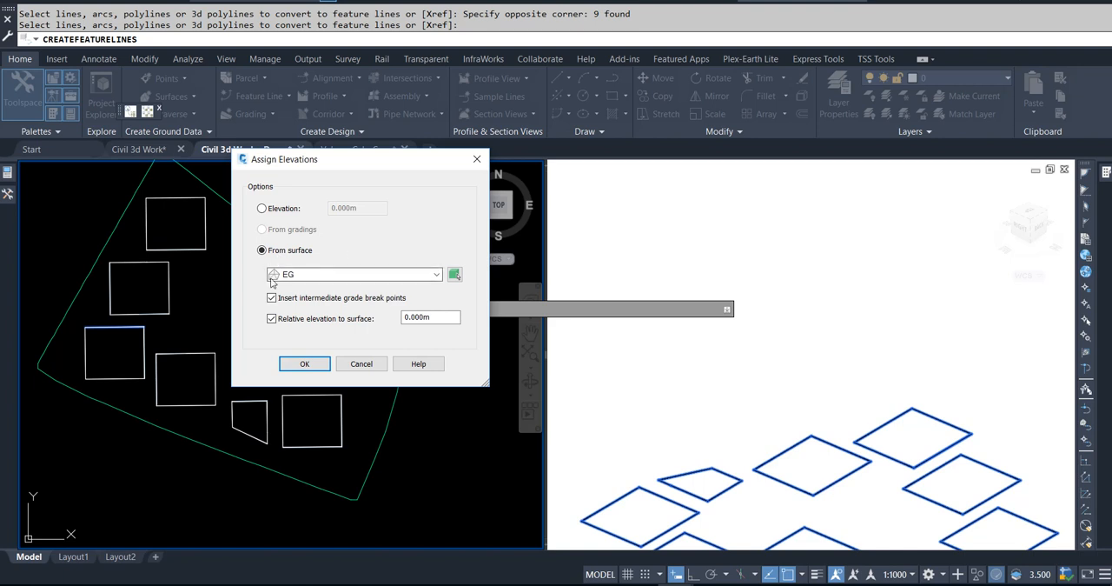
{"action": "left_click", "coordinate": [304, 368]}
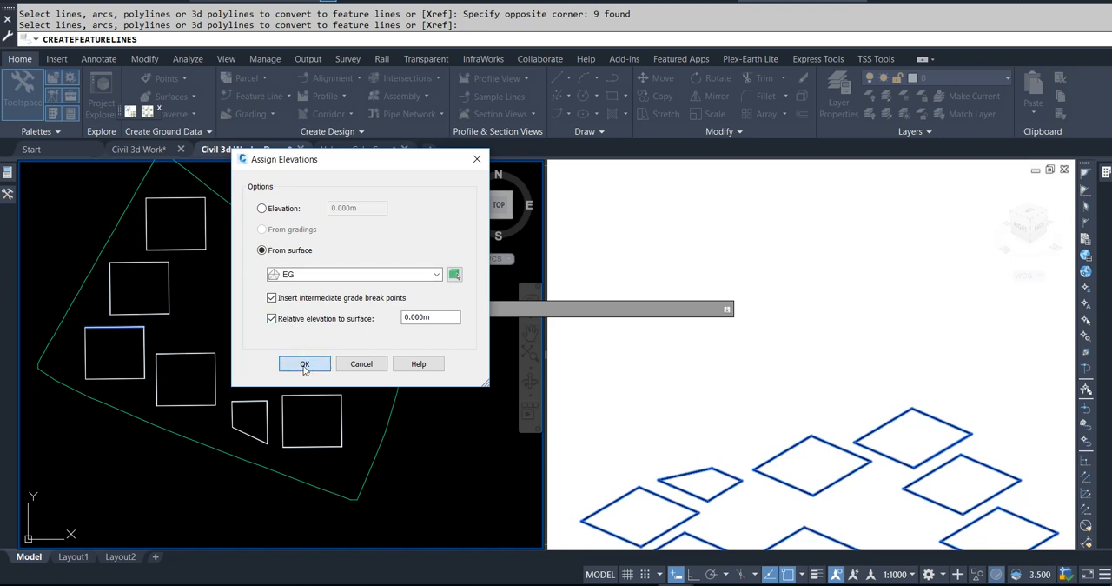
{"action": "left_click", "coordinate": [427, 384]}
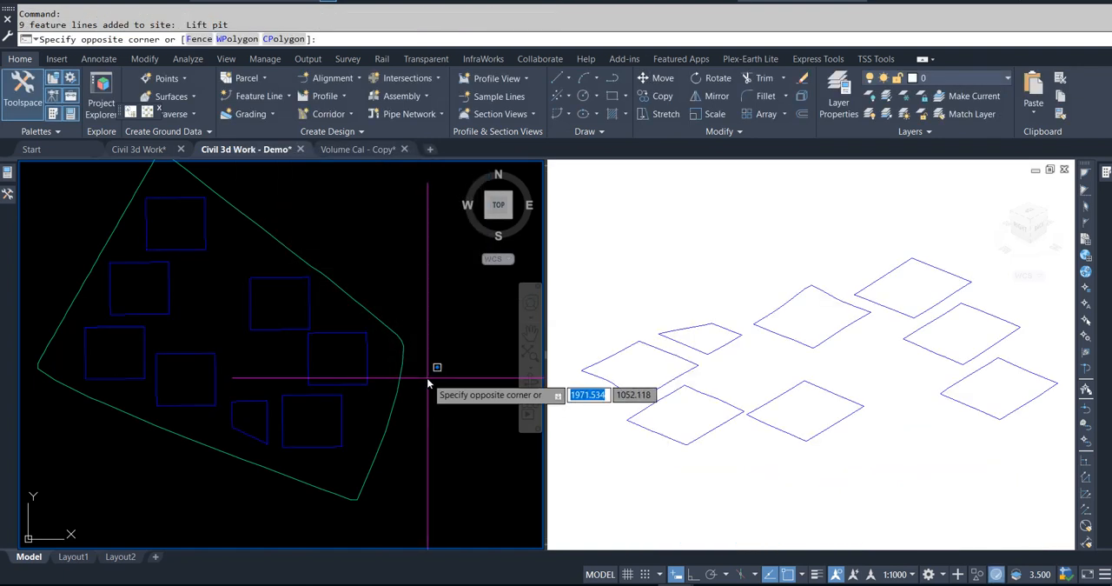
{"action": "left_click", "coordinate": [428, 383]}
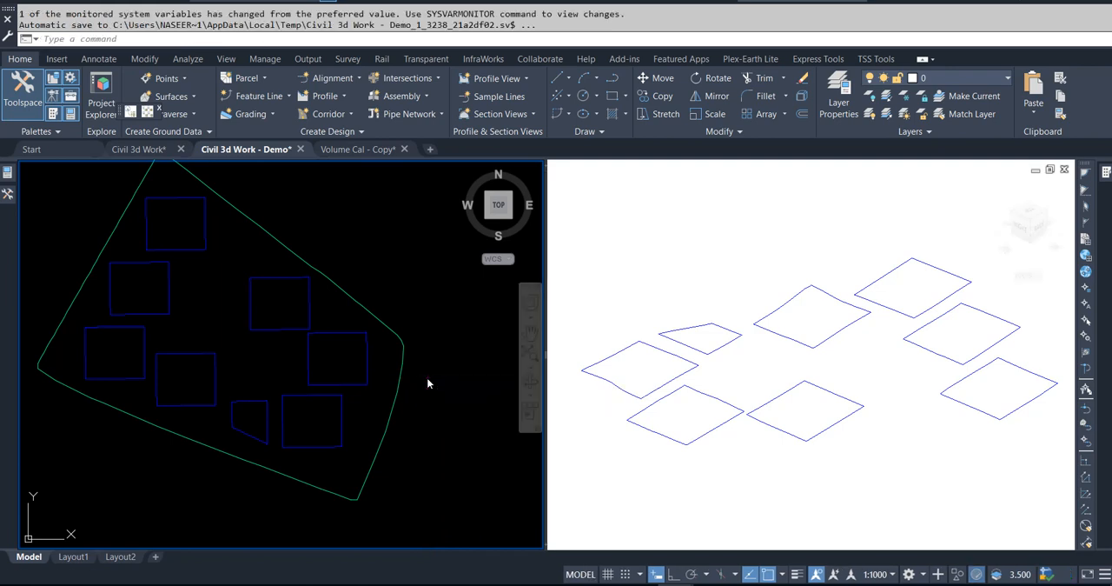
{"action": "key", "text": "Escape"}
{"action": "key", "text": "Escape"}
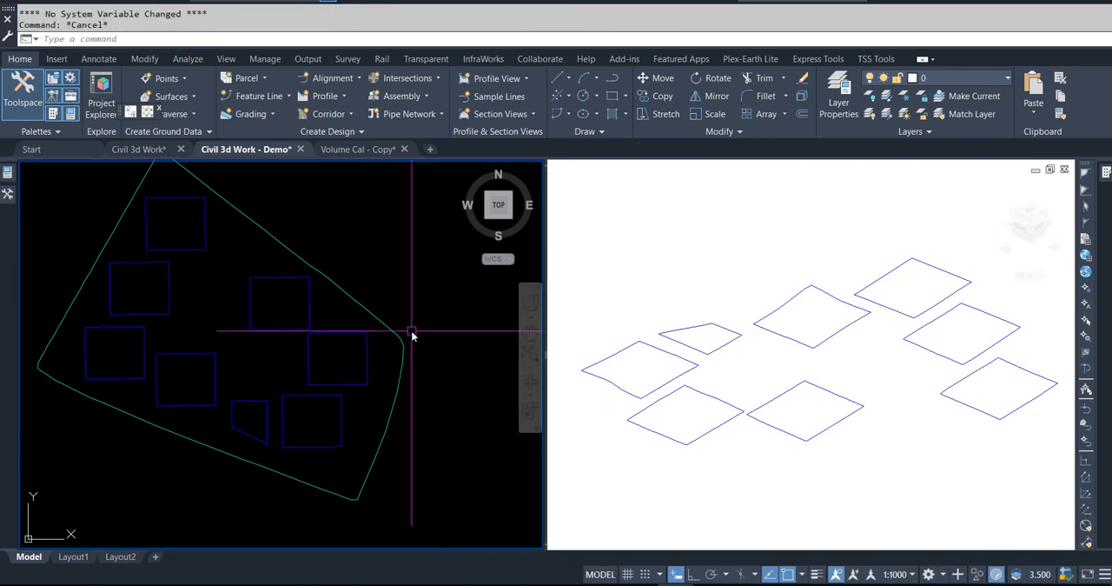
Step: Inspect the draped feature lines with the EG border in the Object Viewer, and clear the selection
{"action": "scroll", "coordinate": [430, 345], "scroll_direction": "down", "scroll_amount": 2}
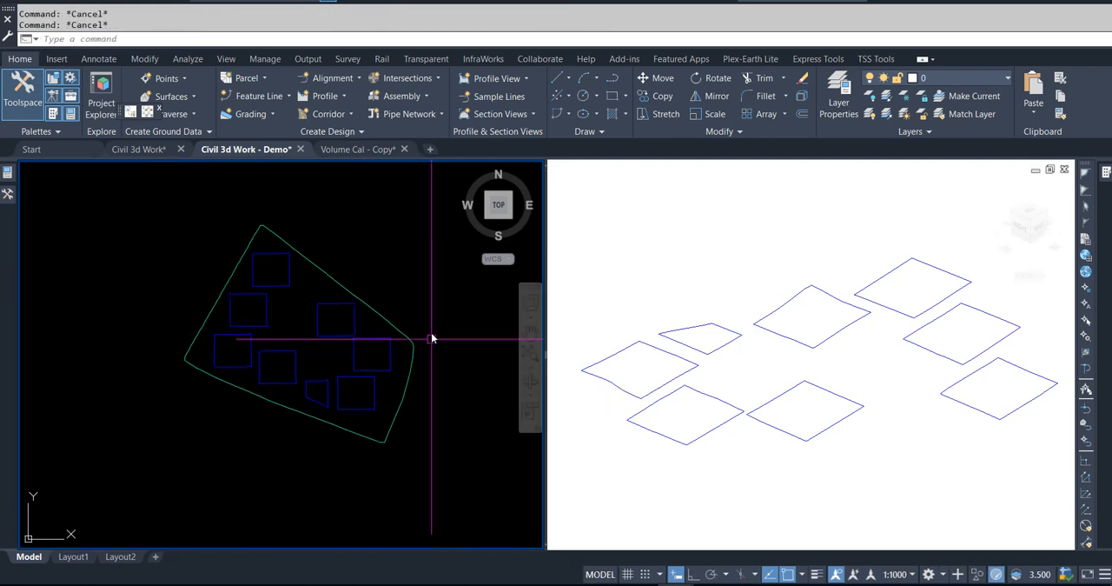
{"action": "left_click", "coordinate": [439, 259]}
{"action": "left_click", "coordinate": [212, 422]}
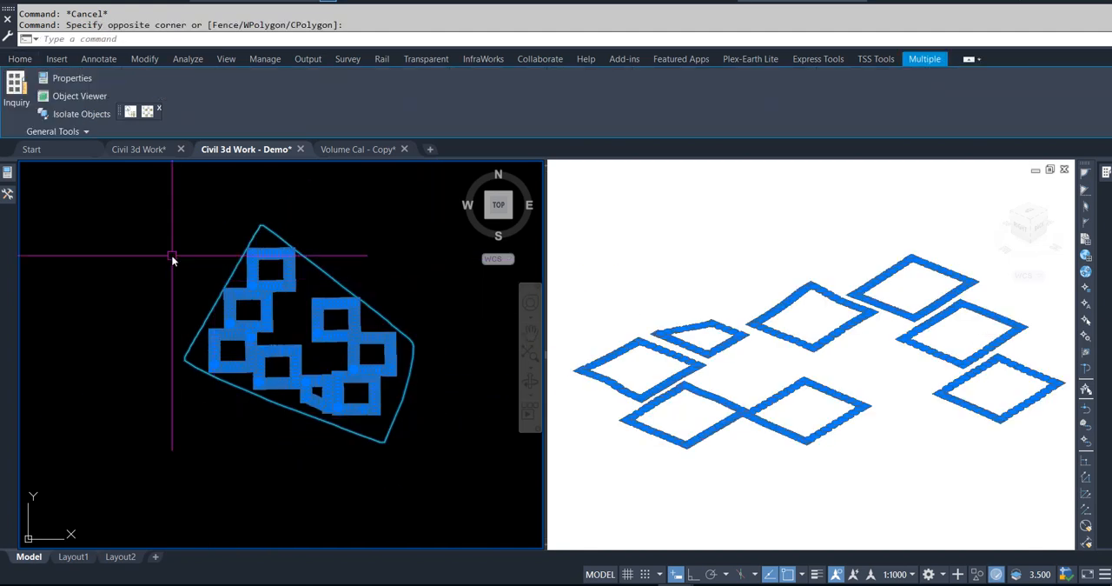
{"action": "right_click", "coordinate": [171, 255]}
{"action": "left_click", "coordinate": [215, 404]}
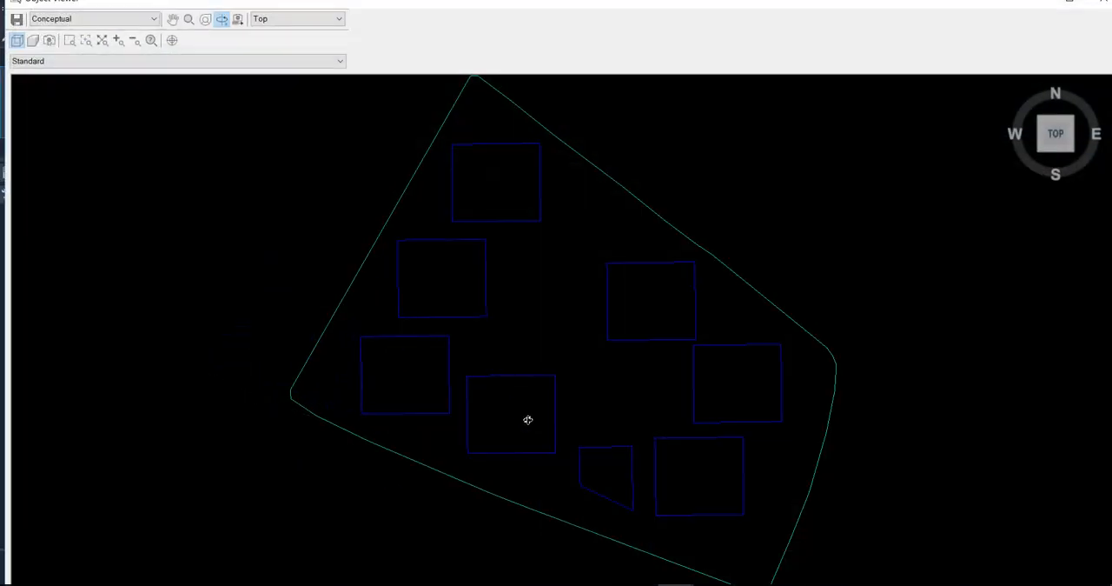
{"action": "mouse_move", "coordinate": [528, 420]}
{"action": "left_mouse_down"}
{"action": "mouse_move", "coordinate": [455, 298]}
{"action": "mouse_move", "coordinate": [541, 419]}
{"action": "left_mouse_up"}
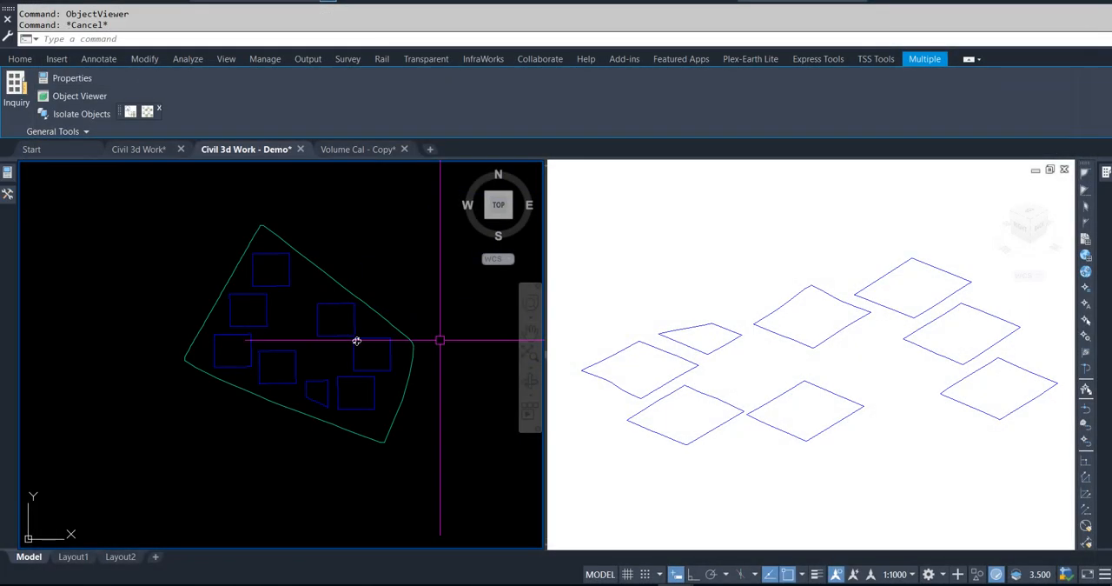
{"action": "key", "text": "Escape"}
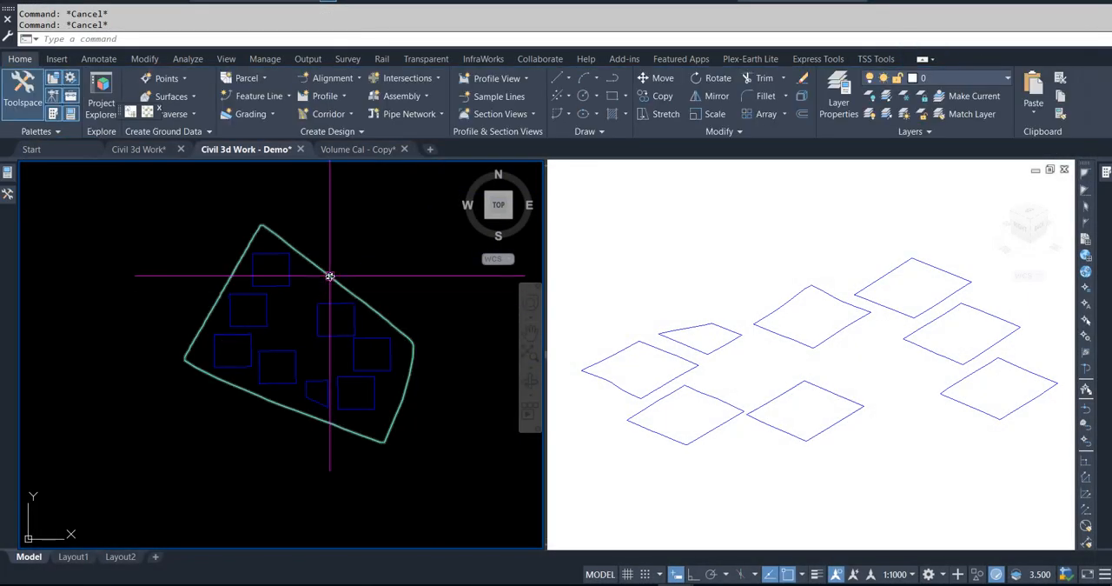
Step: Change the EG surface's style to Contours 1m and 5m (Background) and clear the selection
{"action": "left_click", "coordinate": [330, 276]}
{"action": "right_click", "coordinate": [330, 276]}
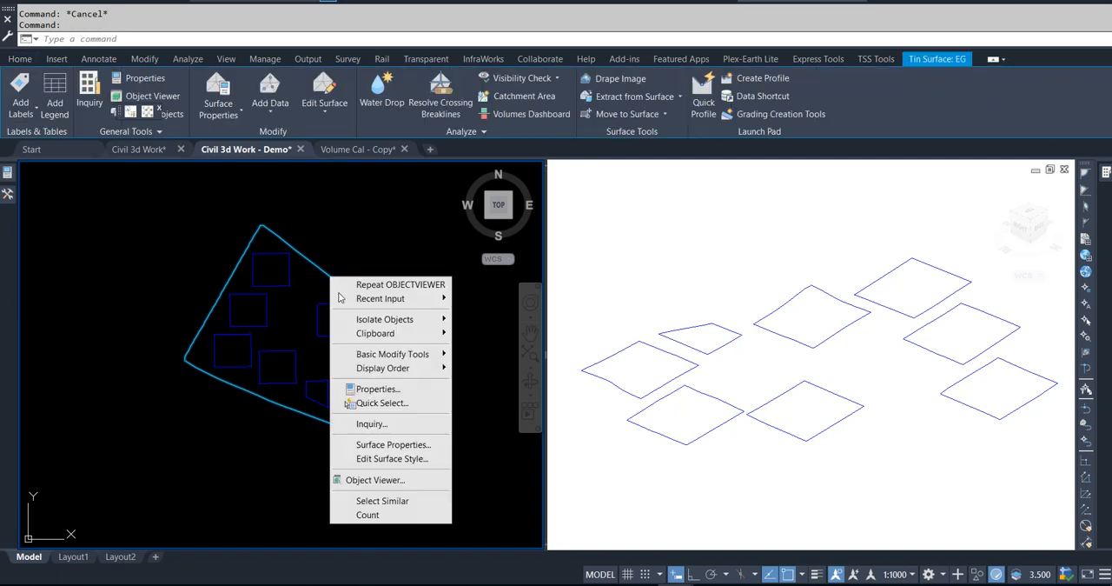
{"action": "left_click", "coordinate": [413, 447]}
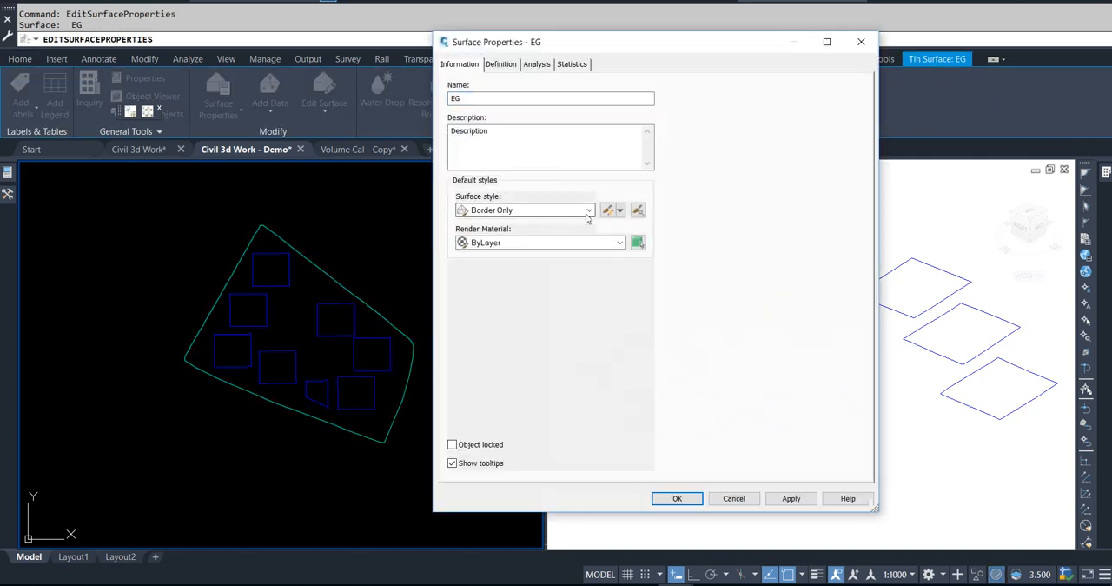
{"action": "left_click", "coordinate": [621, 212]}
{"action": "left_click", "coordinate": [589, 210]}
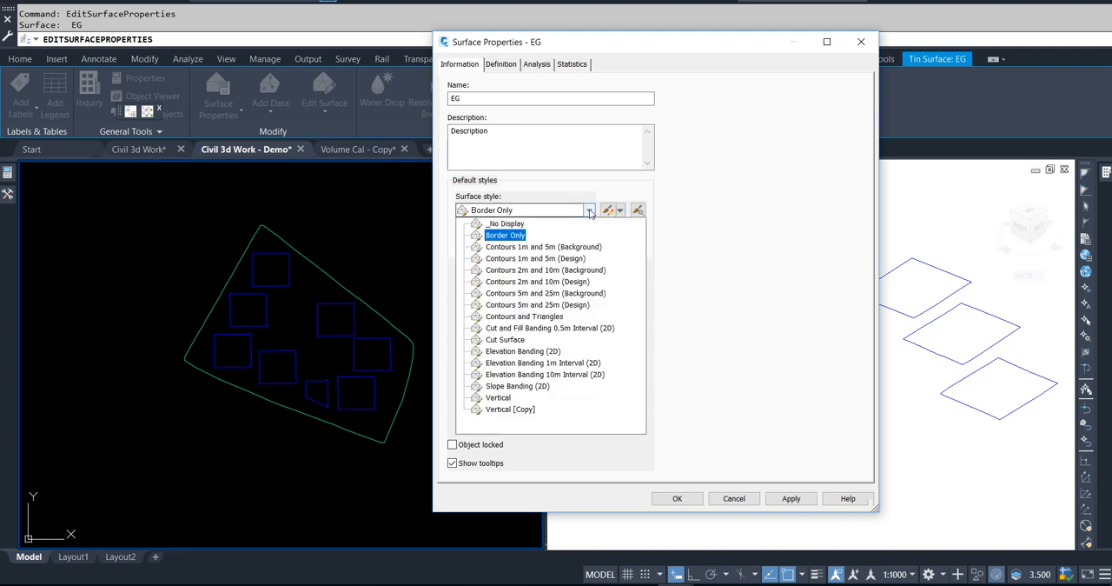
{"action": "left_click", "coordinate": [521, 249]}
{"action": "left_click", "coordinate": [677, 498]}
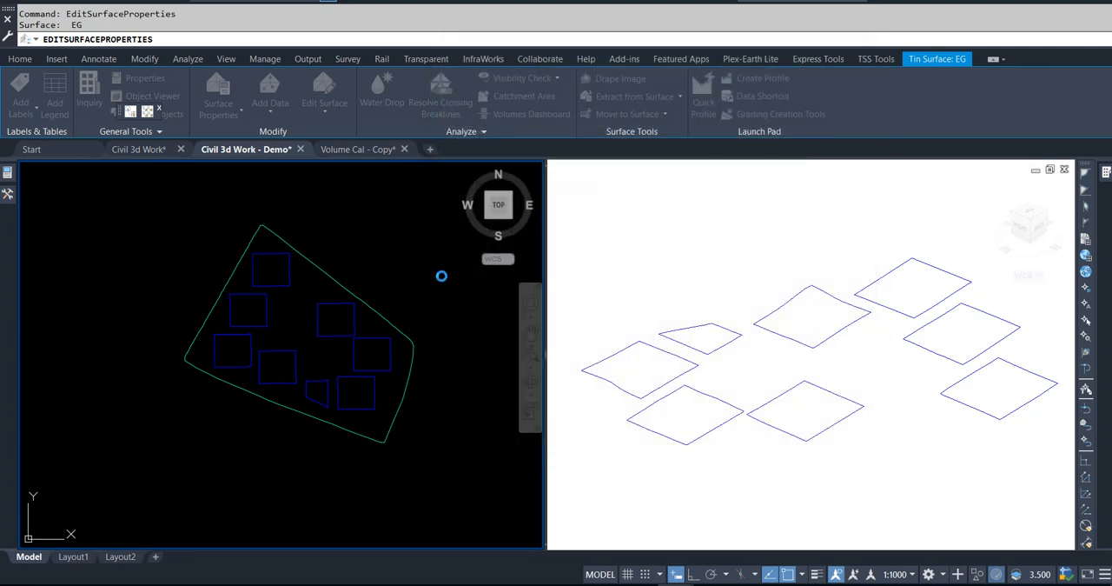
{"action": "key", "text": "Escape"}
{"action": "key", "text": "Escape"}
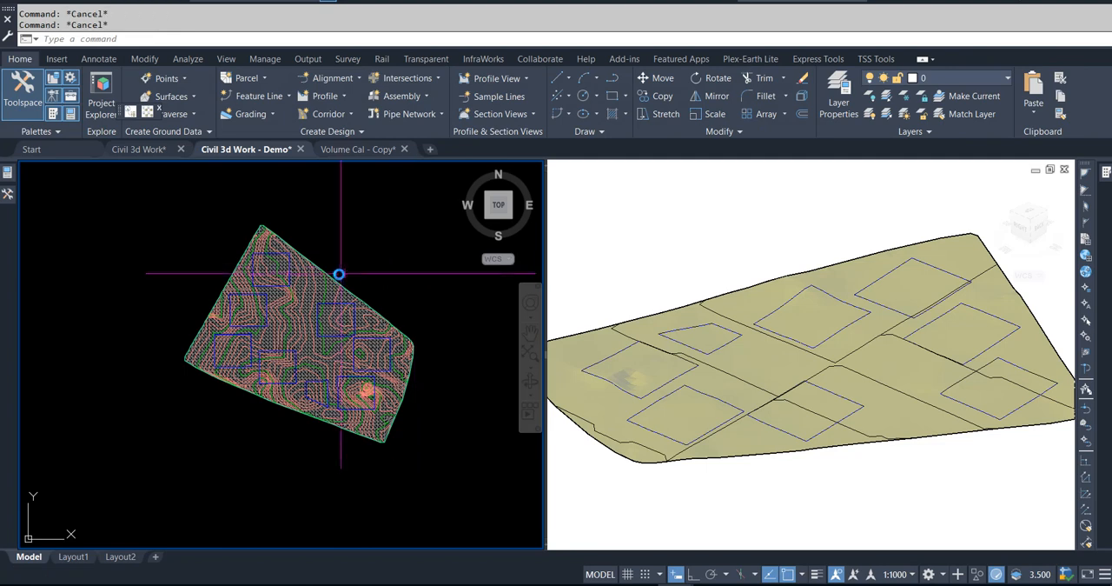
Step: Examine in the Object Viewer how the feature lines follow the contoured EG surface, from several angles and close up
{"action": "left_click", "coordinate": [415, 259]}
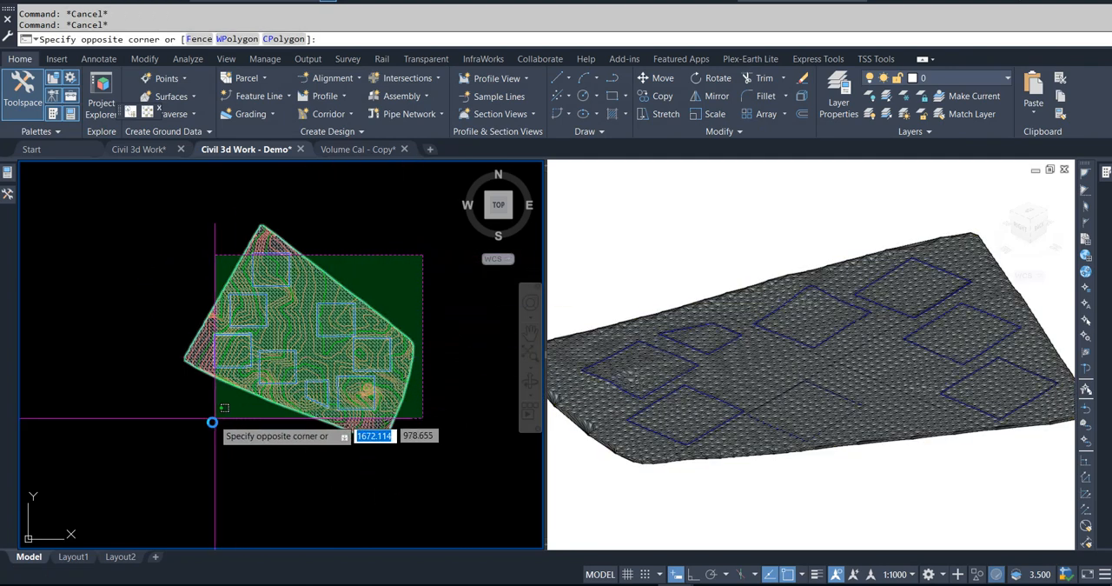
{"action": "left_click", "coordinate": [202, 433]}
{"action": "right_click", "coordinate": [160, 205]}
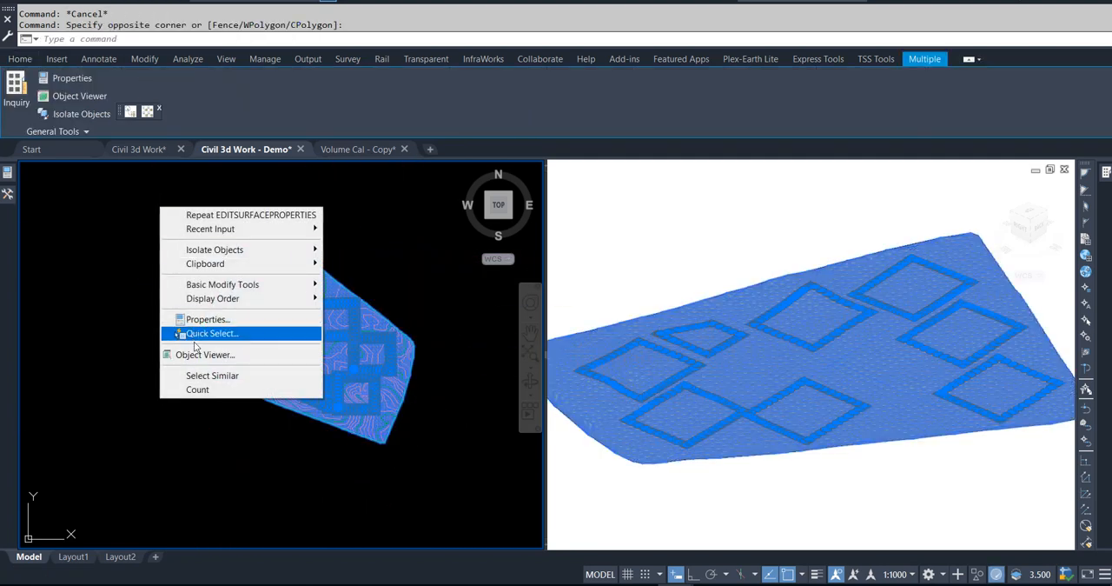
{"action": "left_click", "coordinate": [230, 353]}
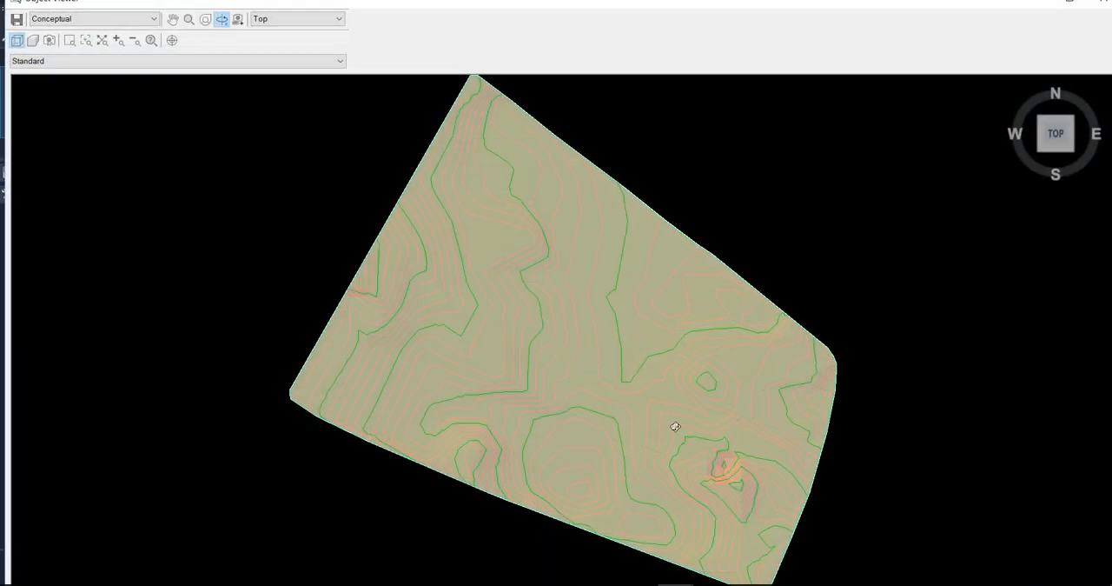
{"action": "left_click_drag", "start_coordinate": [673, 425], "coordinate": [586, 333]}
{"action": "scroll", "coordinate": [587, 333], "scroll_direction": "up", "scroll_amount": 4}
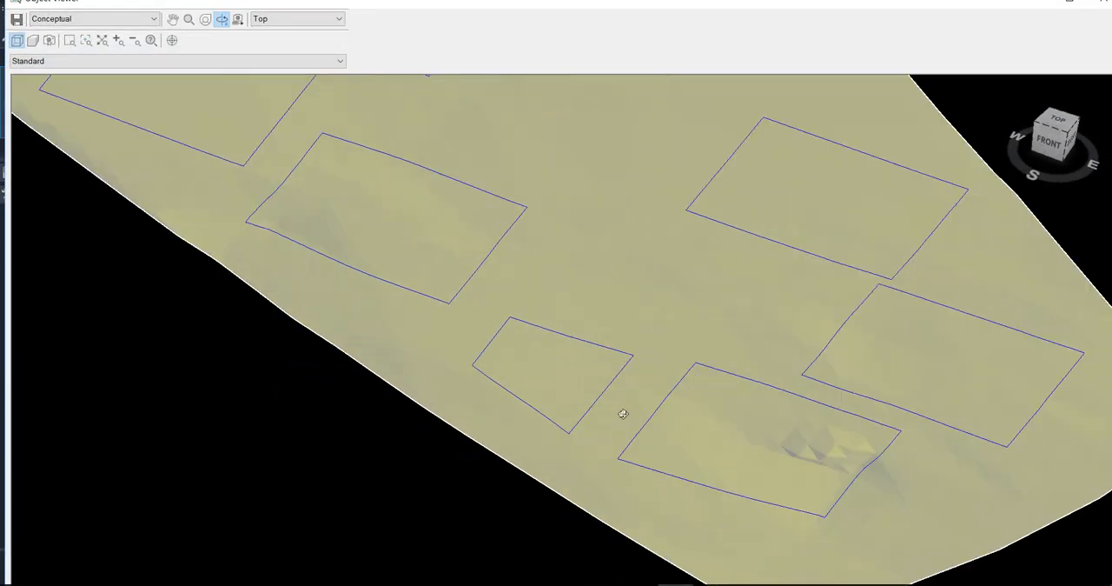
{"action": "scroll", "coordinate": [572, 453], "scroll_direction": "down", "scroll_amount": 2}
{"action": "left_click_drag", "start_coordinate": [620, 312], "coordinate": [558, 406]}
{"action": "scroll", "coordinate": [436, 387], "scroll_direction": "up", "scroll_amount": 3}
{"action": "left_click_drag", "start_coordinate": [412, 458], "coordinate": [410, 307]}
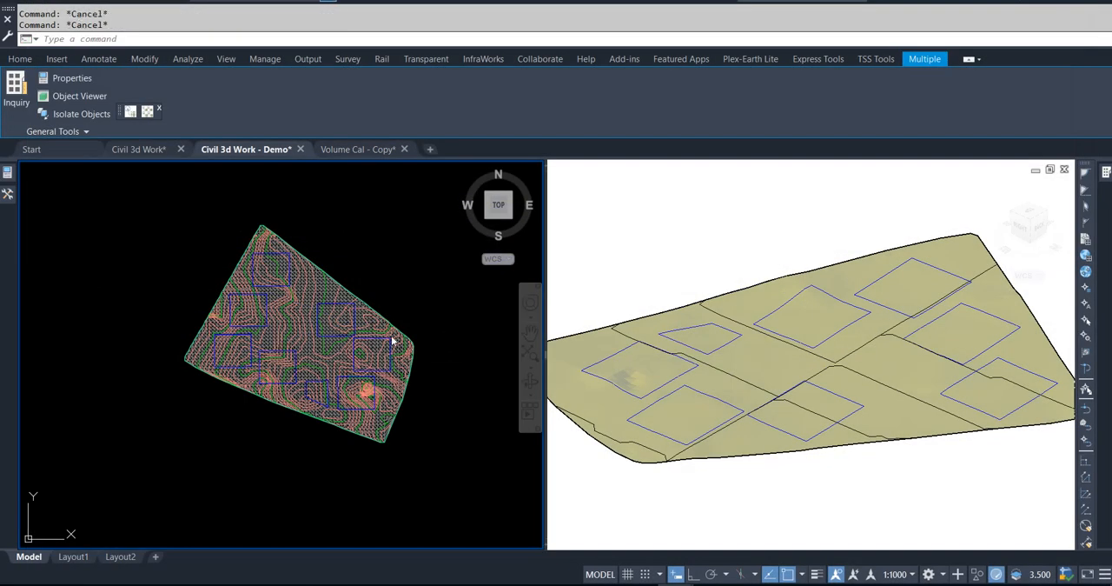
{"action": "left_click", "coordinate": [392, 255]}
{"action": "key", "text": "Escape"}
{"action": "key", "text": "Escape"}
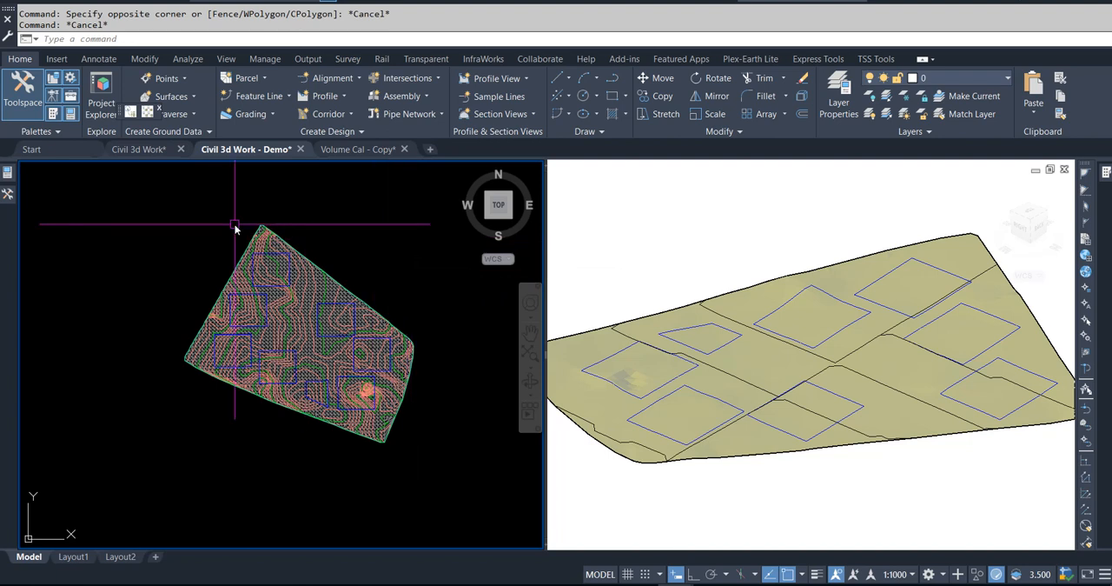
Step: Create a TIN surface named Excavation with the Contours 1m and 5m (Design) style
{"action": "left_click", "coordinate": [7, 193]}
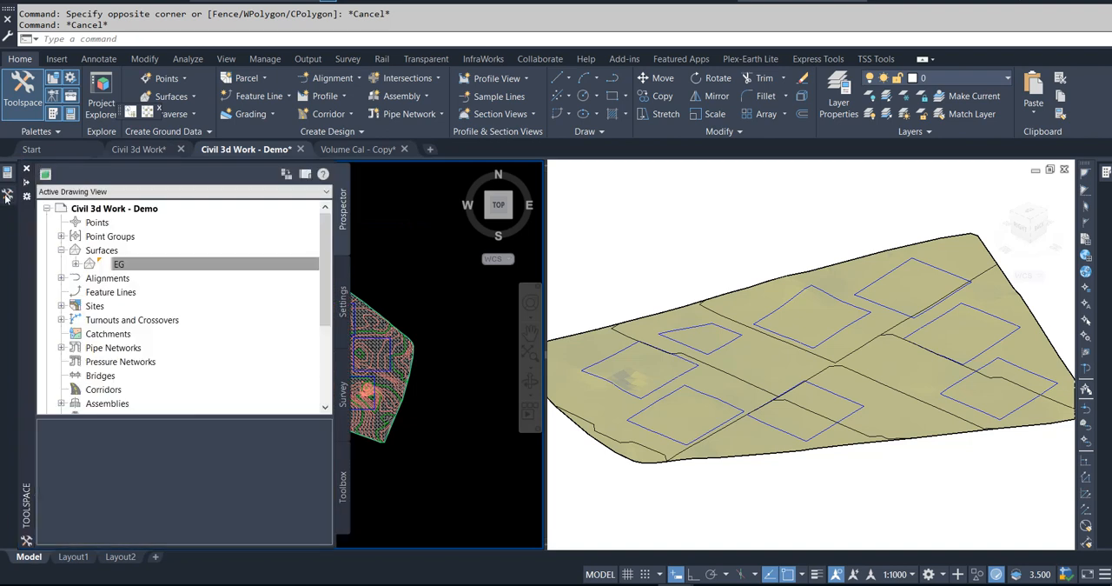
{"action": "right_click", "coordinate": [96, 252]}
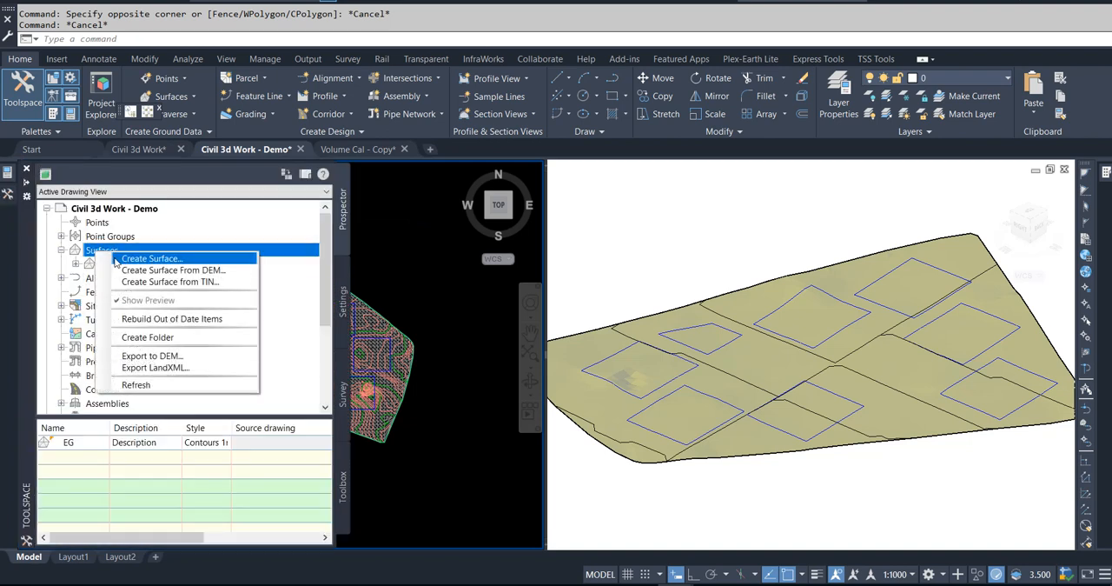
{"action": "left_click", "coordinate": [144, 259]}
{"action": "left_click", "coordinate": [882, 266]}
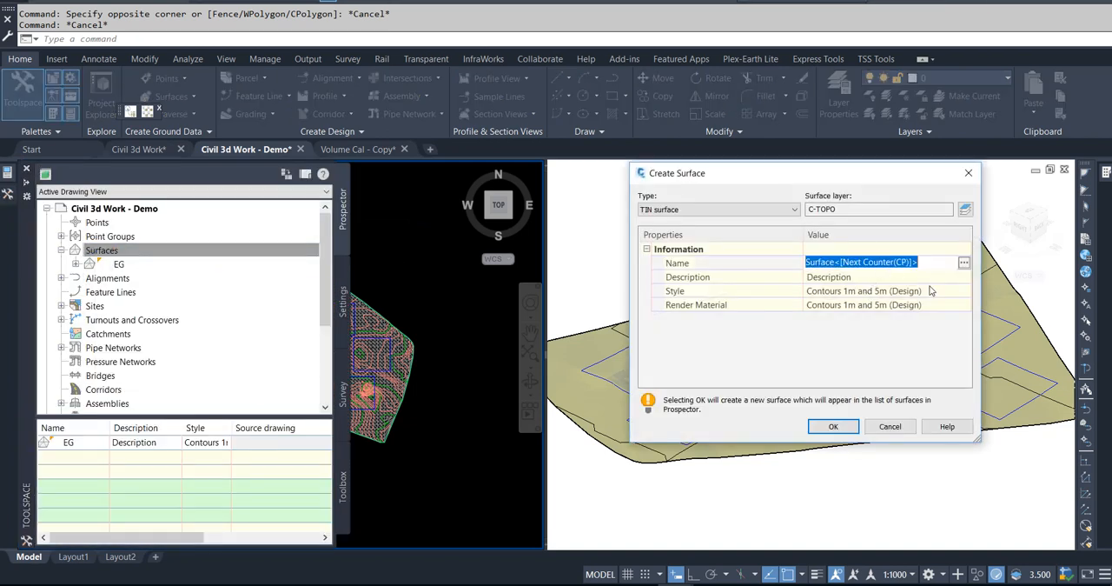
{"action": "type", "text": "Excabvat"}
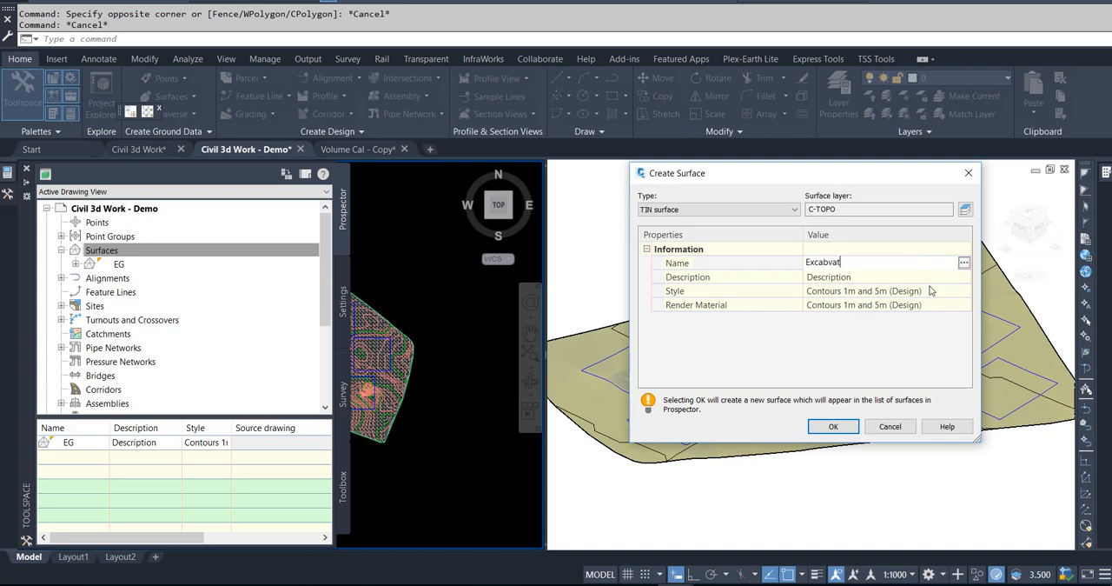
{"action": "key", "text": "BackSpace"}
{"action": "key", "text": "BackSpace"}
{"action": "key", "text": "BackSpace"}
{"action": "key", "text": "BackSpace"}
{"action": "key", "text": "BackSpace"}
{"action": "key", "text": "BackSpace"}
{"action": "key", "text": "BackSpace"}
{"action": "left_click", "coordinate": [832, 427]}
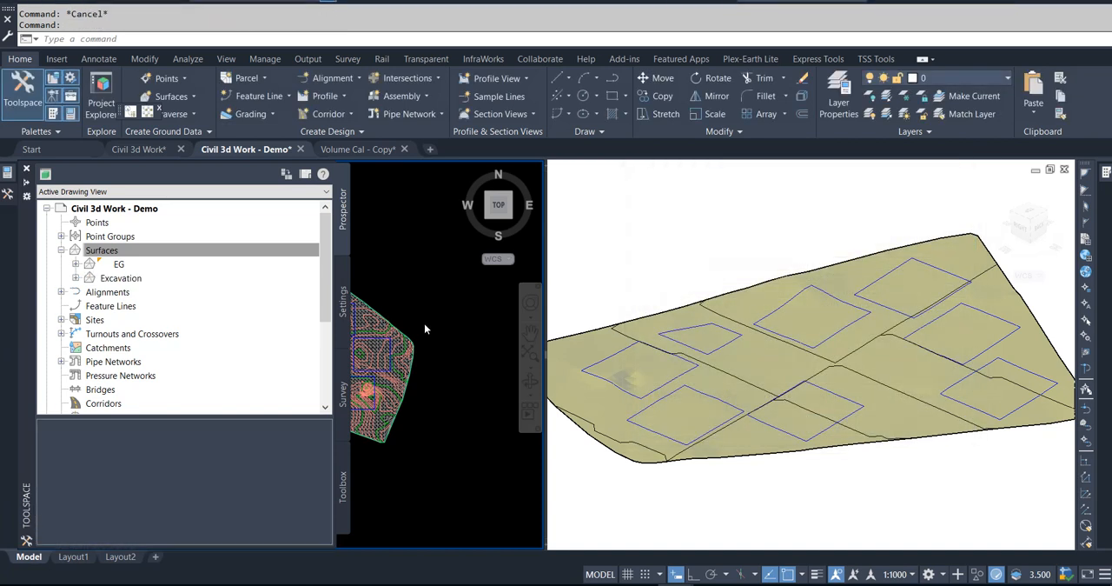
Step: Start adding a Wall-type breakline to the Excavation surface definition with a 1.000 m mid-ordinate distance
{"action": "left_click", "coordinate": [76, 279]}
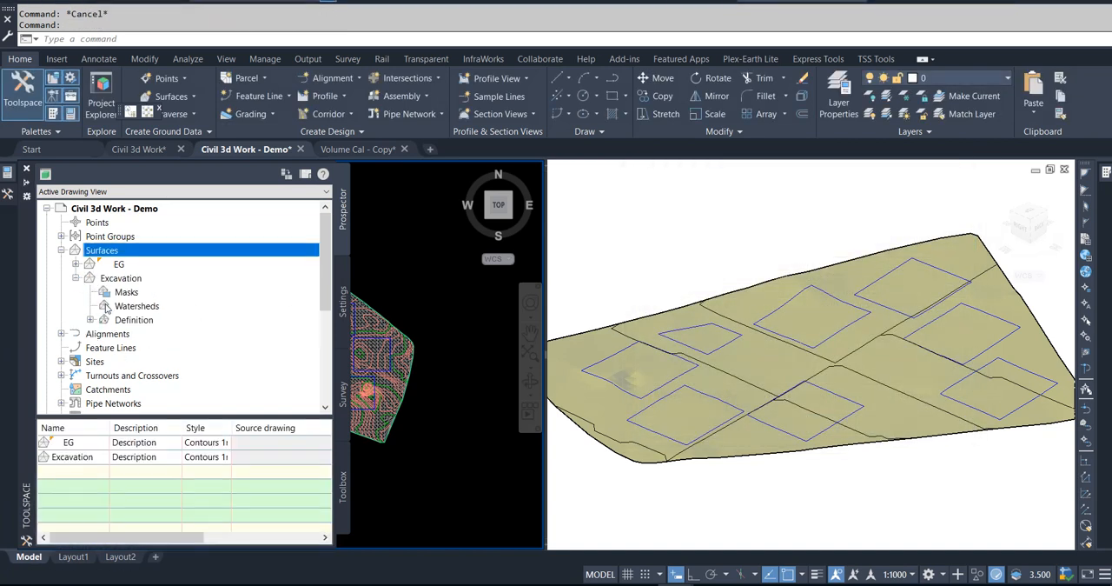
{"action": "left_click", "coordinate": [90, 320]}
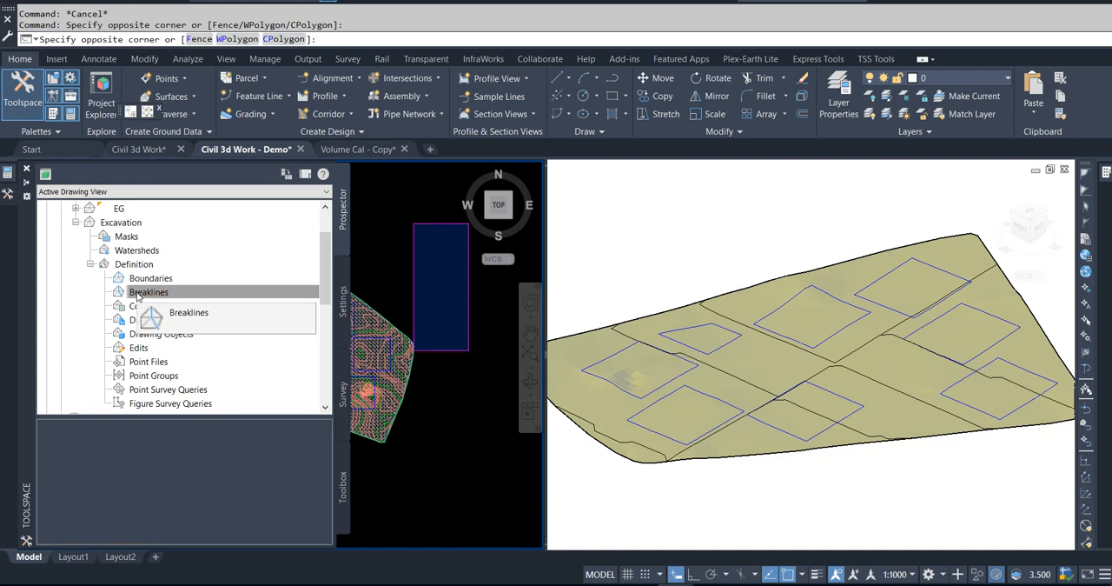
{"action": "right_click", "coordinate": [142, 295]}
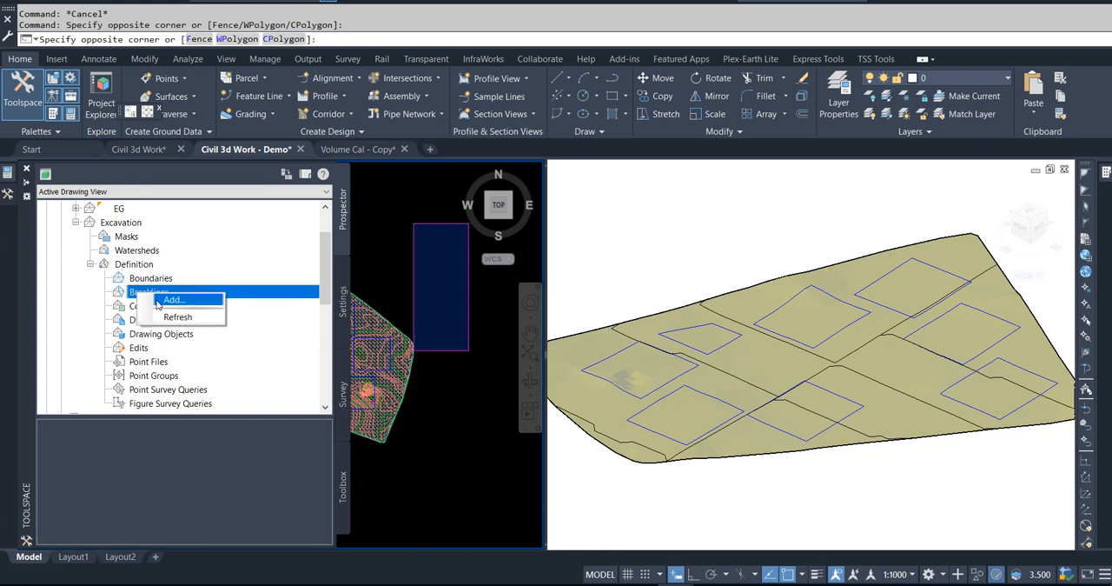
{"action": "left_click", "coordinate": [159, 300]}
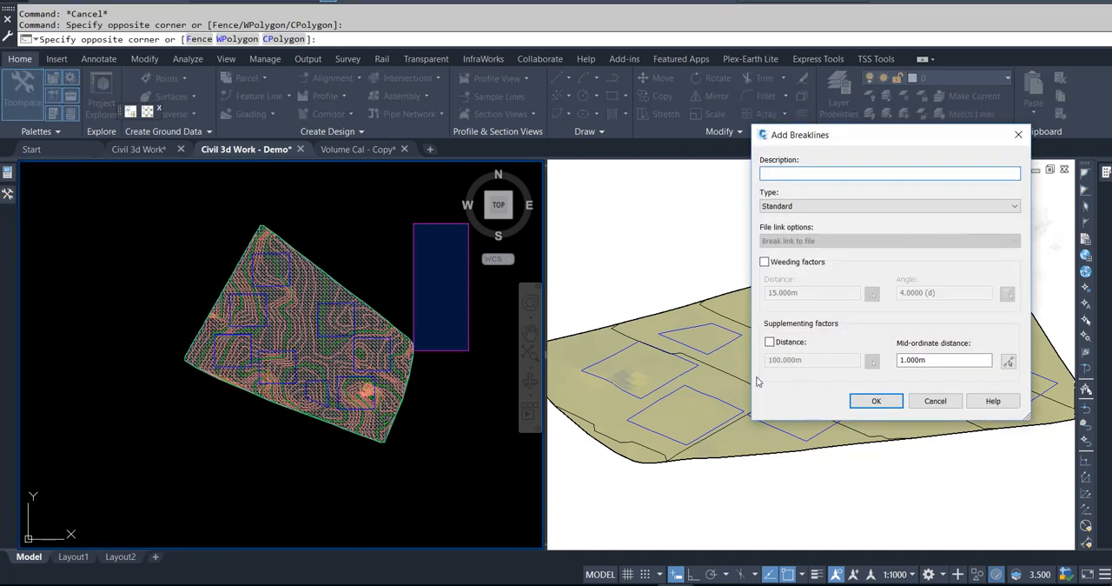
{"action": "left_click", "coordinate": [796, 209]}
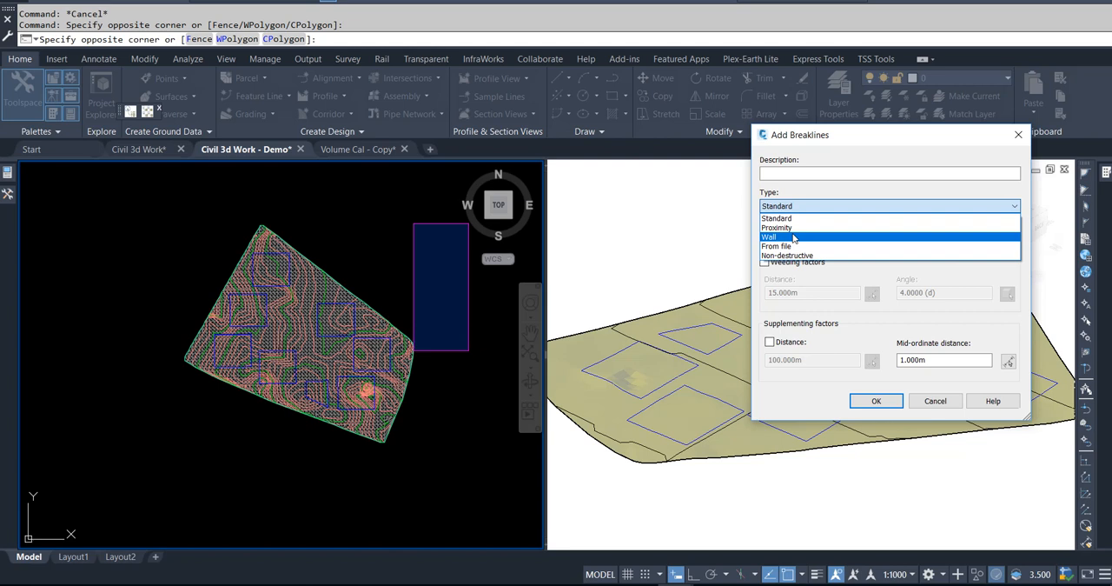
{"action": "left_click", "coordinate": [793, 237]}
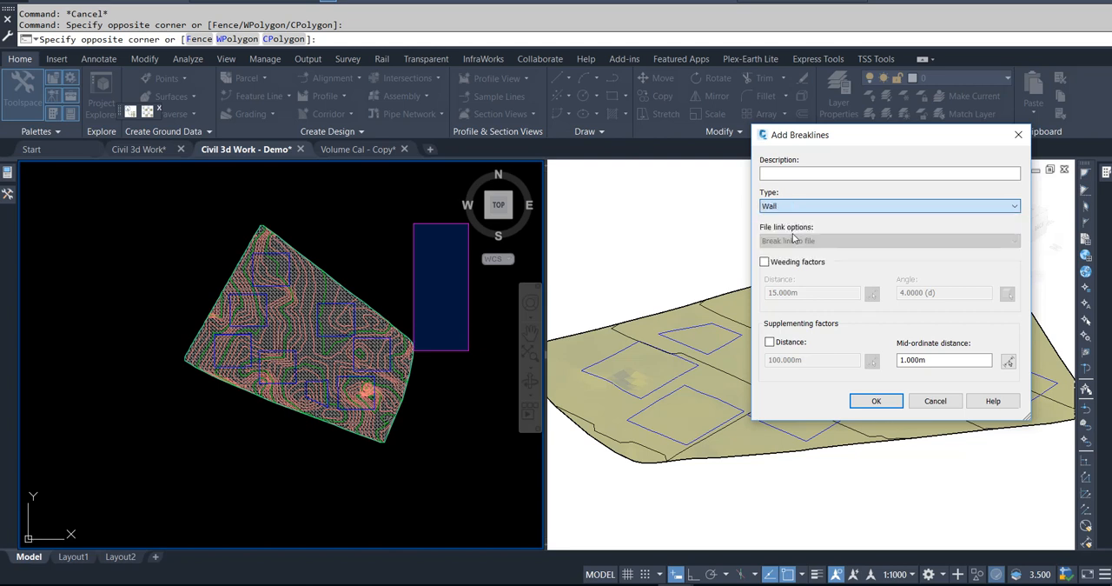
{"action": "left_click", "coordinate": [874, 405]}
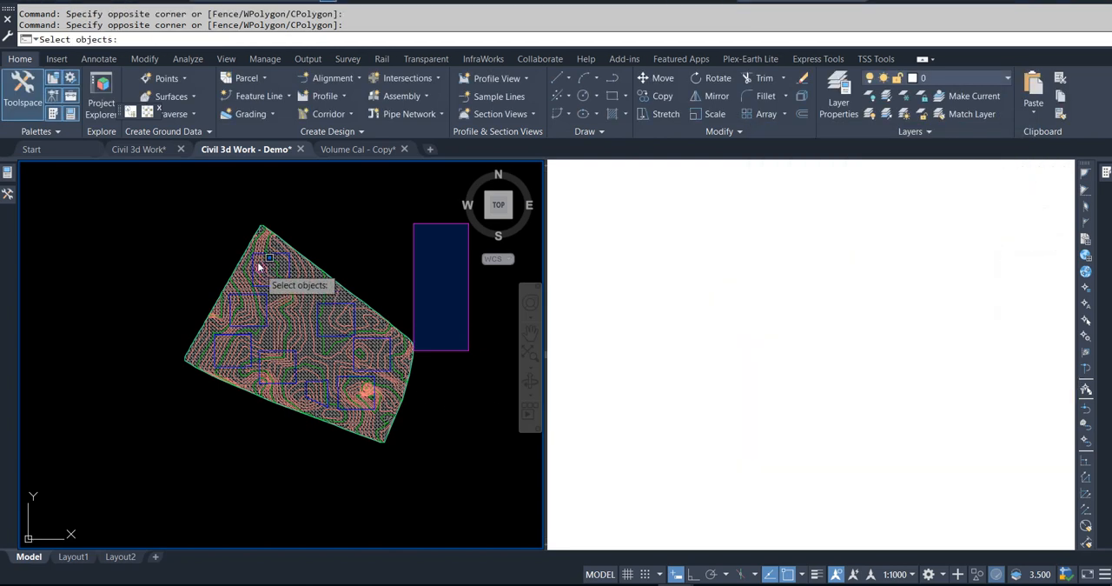
Step: Choose the northernmost square feature line as the wall breakline and set its offset side to the inside
{"action": "scroll", "coordinate": [257, 262], "scroll_direction": "up", "scroll_amount": 5}
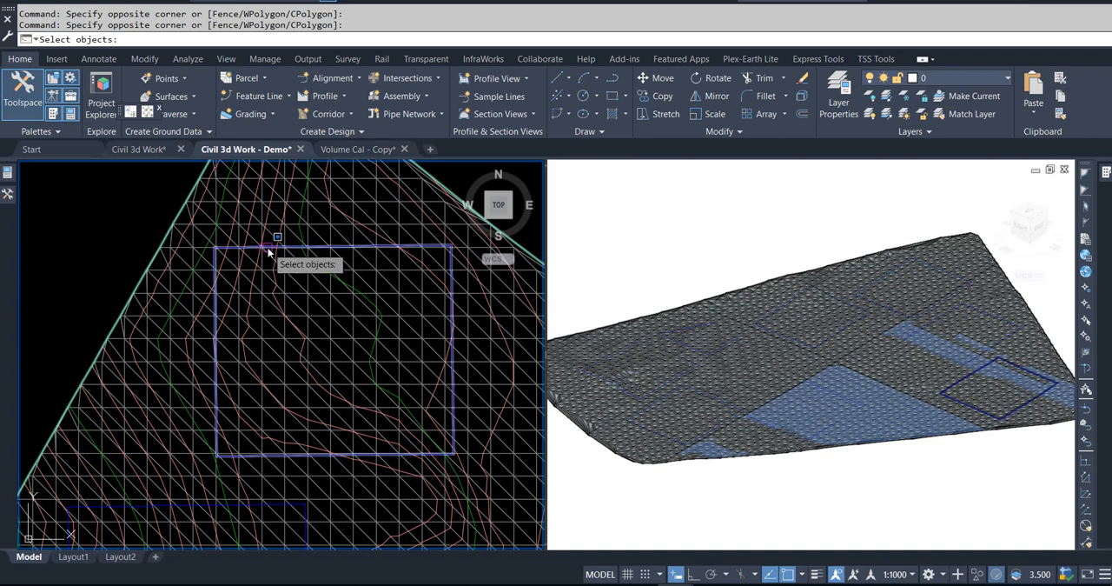
{"action": "left_click", "coordinate": [269, 248]}
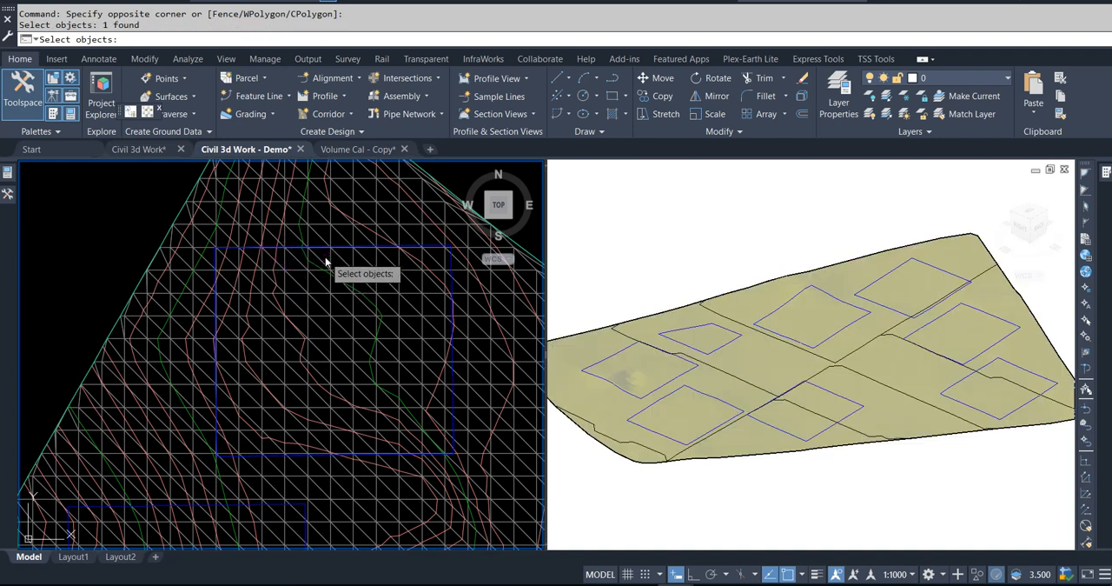
{"action": "scroll", "coordinate": [322, 253], "scroll_direction": "up", "scroll_amount": 4}
{"action": "left_click", "coordinate": [252, 252]}
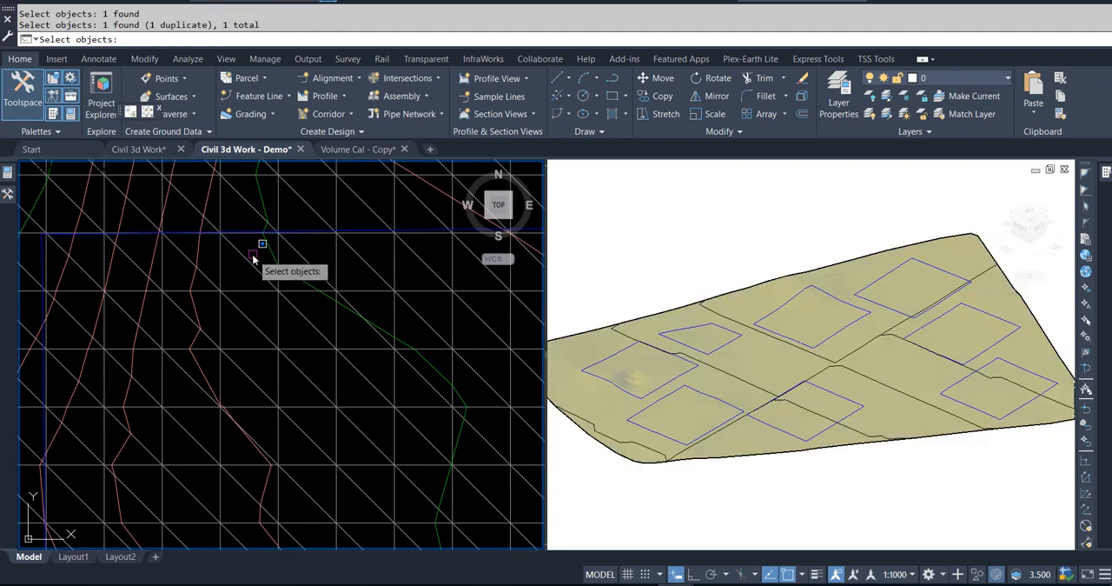
{"action": "key", "text": "Return"}
{"action": "scroll", "coordinate": [256, 261], "scroll_direction": "down", "scroll_amount": 6}
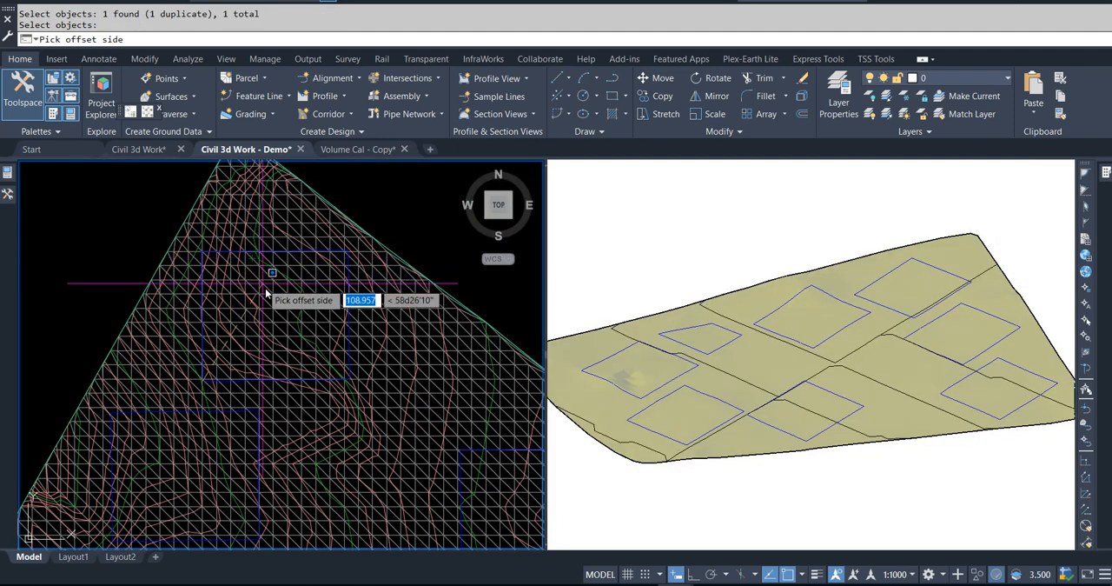
{"action": "left_click", "coordinate": [275, 310]}
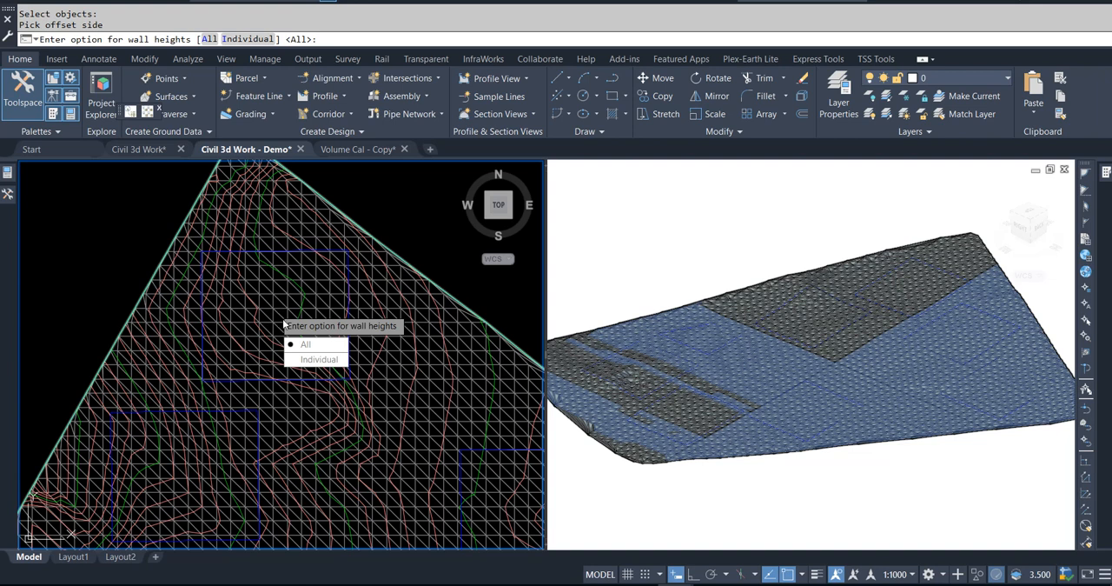
Step: Apply the wall height option to all points and set the offset points to elevation 91
{"action": "left_click", "coordinate": [300, 344]}
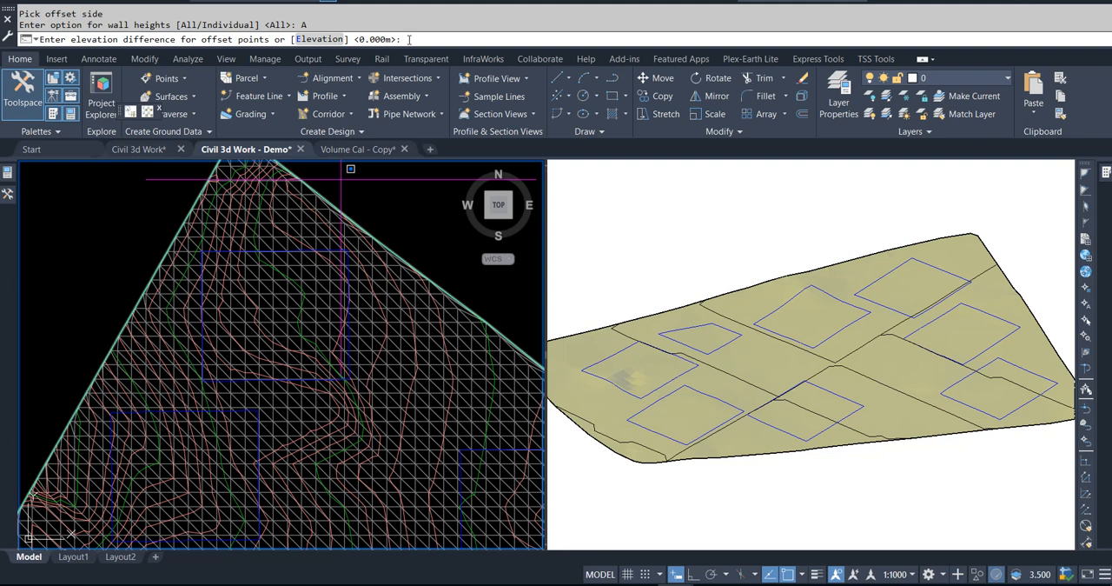
{"action": "left_click", "coordinate": [330, 40]}
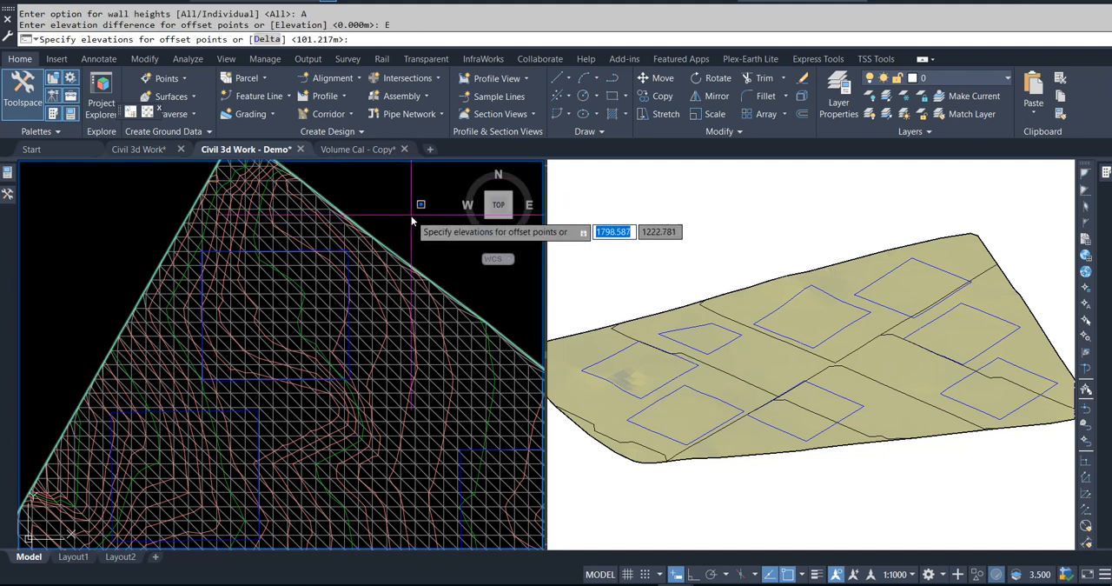
{"action": "type", "text": "91"}
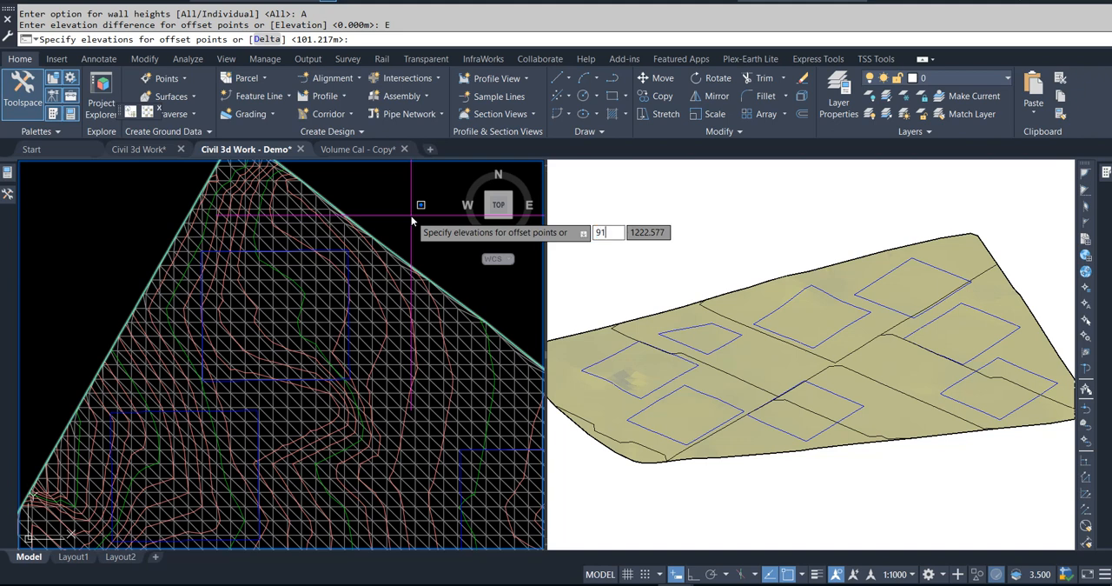
{"action": "key", "text": "Return"}
{"action": "left_click", "coordinate": [411, 216]}
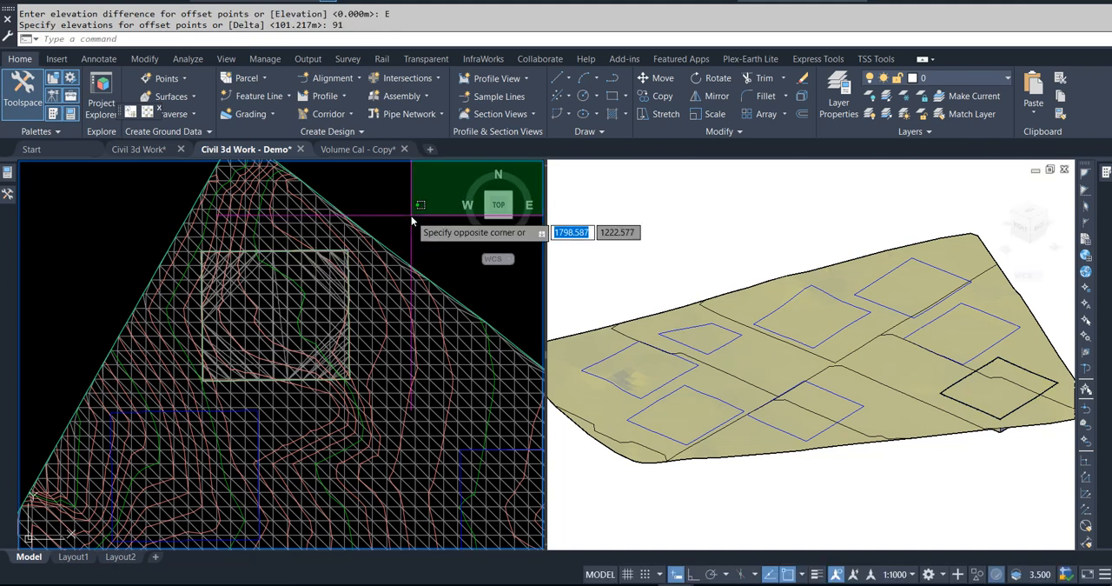
{"action": "key", "text": "Escape"}
{"action": "key", "text": "Escape"}
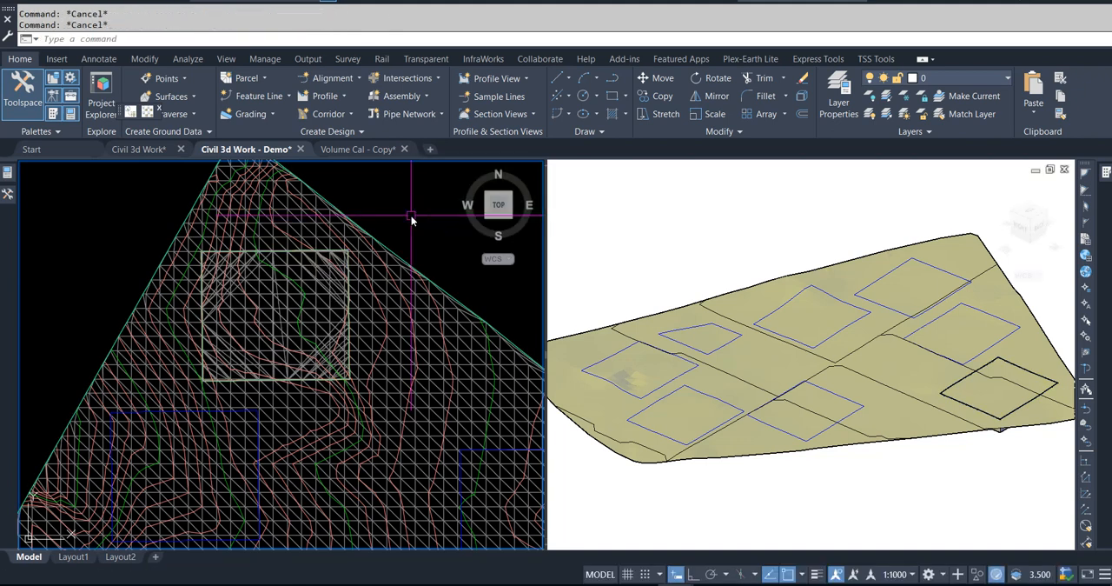
Step: Change the EG surface's style to Border Only
{"action": "left_click", "coordinate": [316, 205]}
{"action": "right_click", "coordinate": [317, 201]}
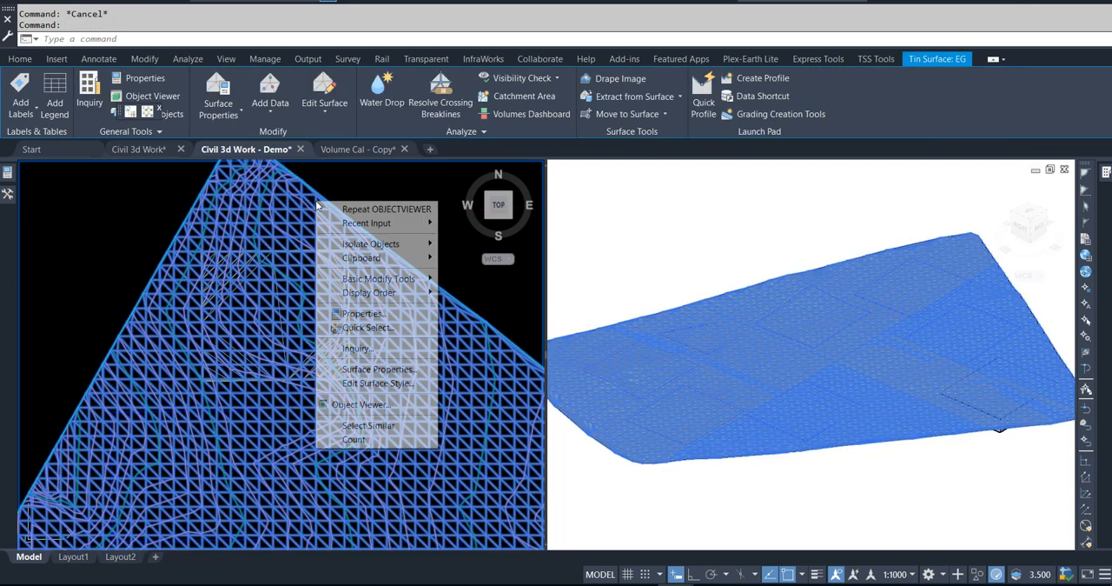
{"action": "left_click", "coordinate": [383, 370]}
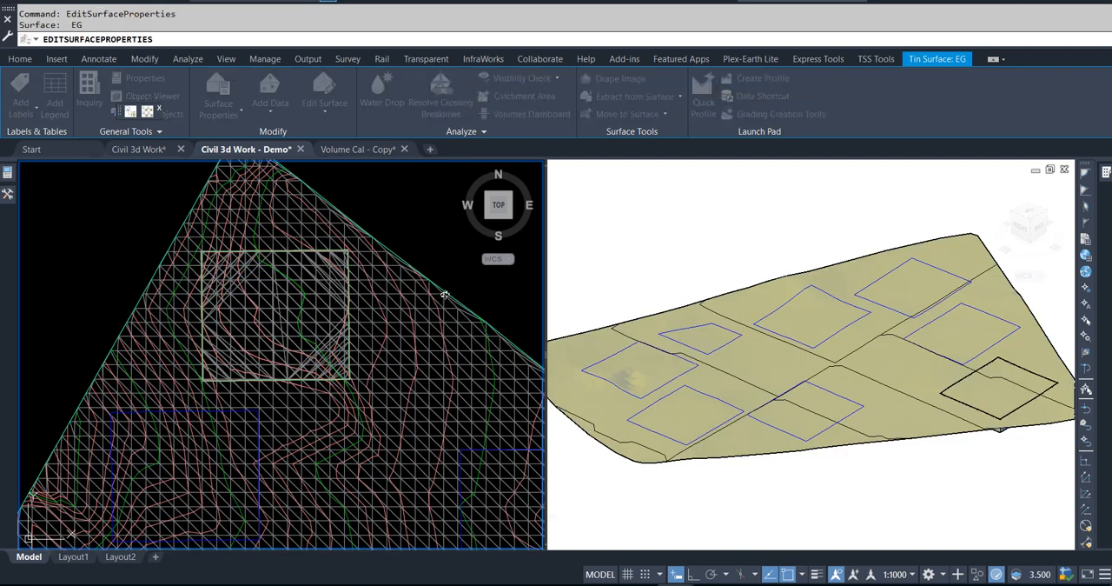
{"action": "left_click", "coordinate": [513, 211]}
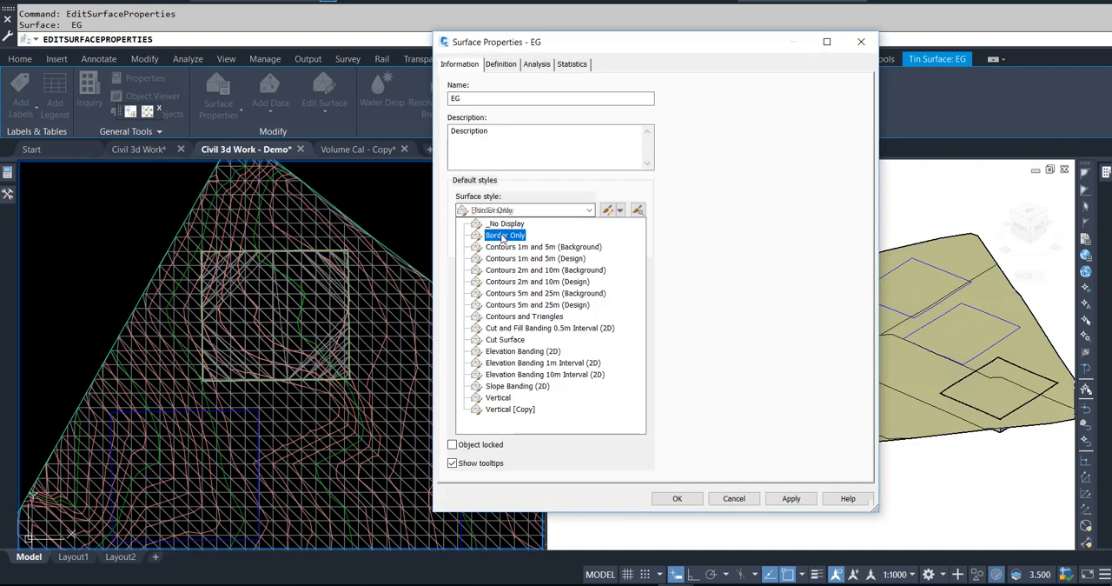
{"action": "left_click", "coordinate": [502, 236]}
{"action": "left_click", "coordinate": [677, 498]}
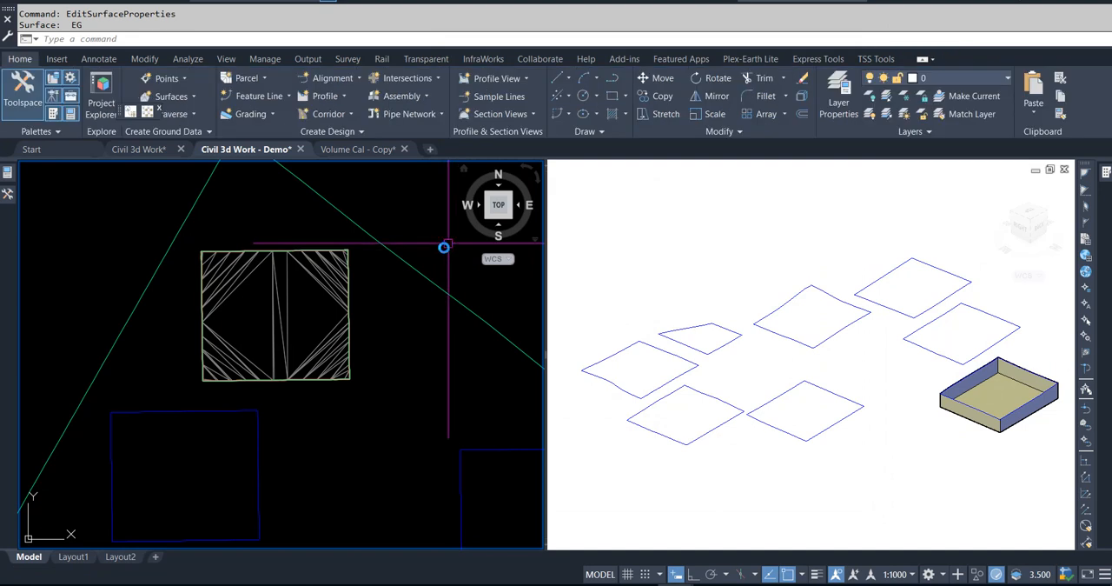
Step: Start adding a second Wall-type breakline to the Excavation surface definition with a 1.000 m mid-ordinate distance
{"action": "left_click", "coordinate": [956, 437]}
{"action": "middle_click_drag", "start_coordinate": [954, 438], "coordinate": [909, 440]}
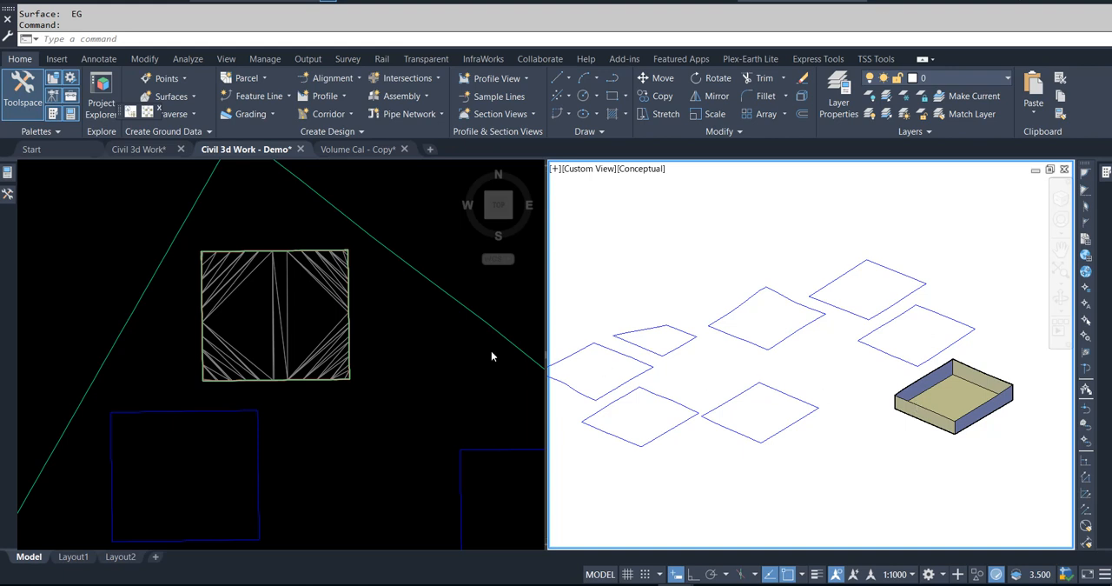
{"action": "scroll", "coordinate": [349, 392], "scroll_direction": "up", "scroll_amount": 2}
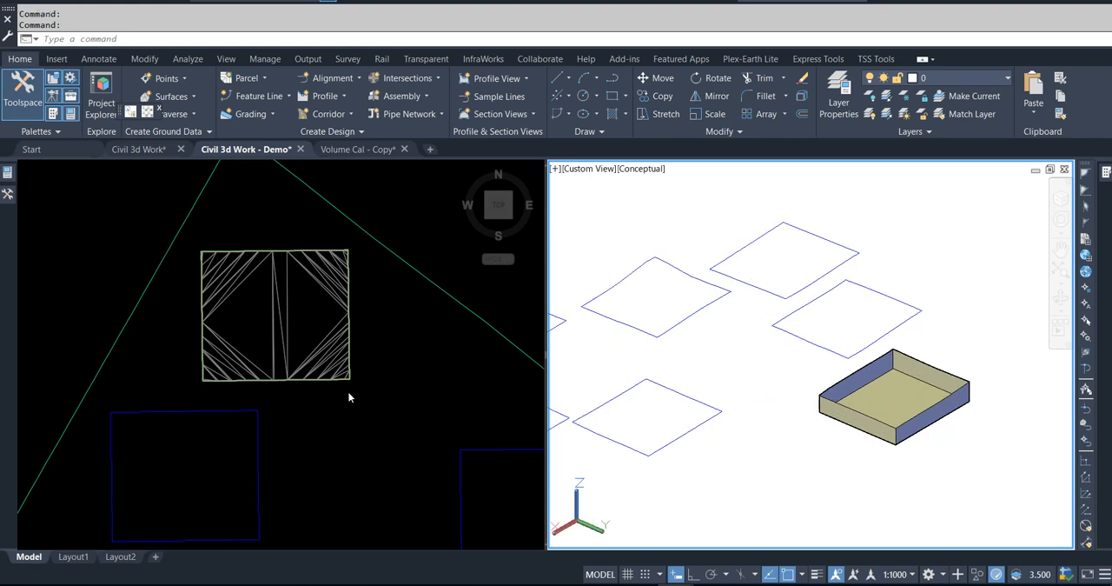
{"action": "left_click", "coordinate": [347, 396]}
{"action": "scroll", "coordinate": [328, 261], "scroll_direction": "down", "scroll_amount": 4}
{"action": "middle_click_drag", "start_coordinate": [355, 349], "coordinate": [342, 327]}
{"action": "mouse_move", "coordinate": [5, 199]}
{"action": "left_click", "coordinate": [133, 293]}
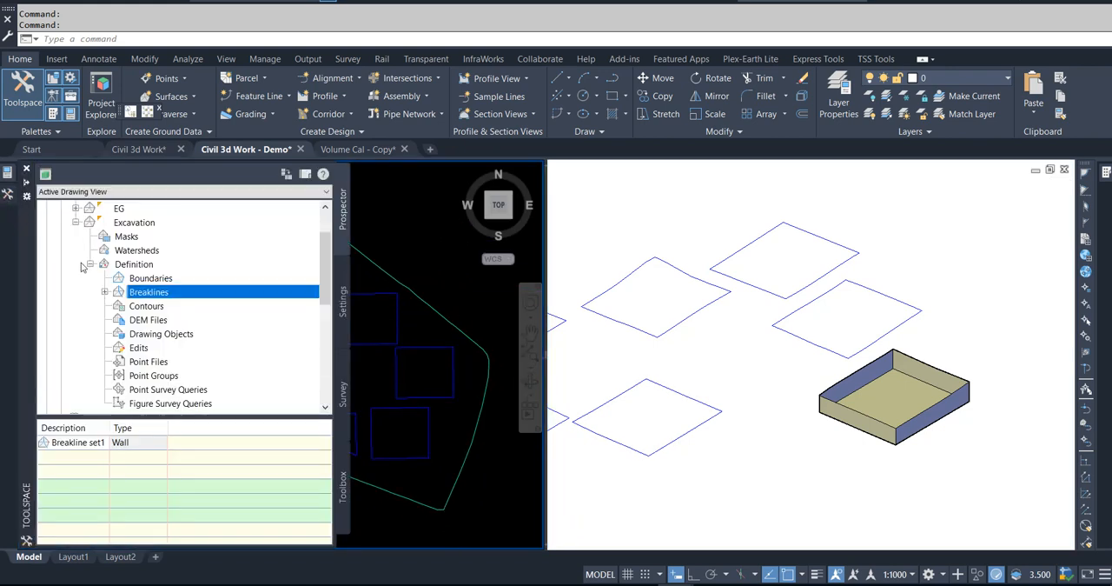
{"action": "right_click", "coordinate": [130, 295]}
{"action": "left_click", "coordinate": [149, 301]}
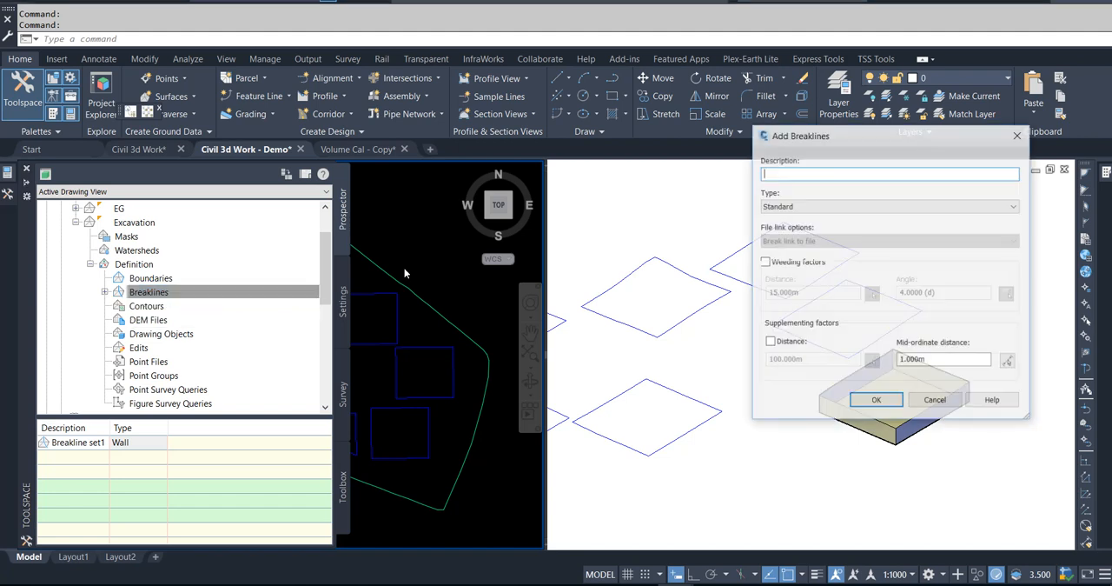
{"action": "left_click", "coordinate": [803, 207]}
{"action": "left_click", "coordinate": [803, 240]}
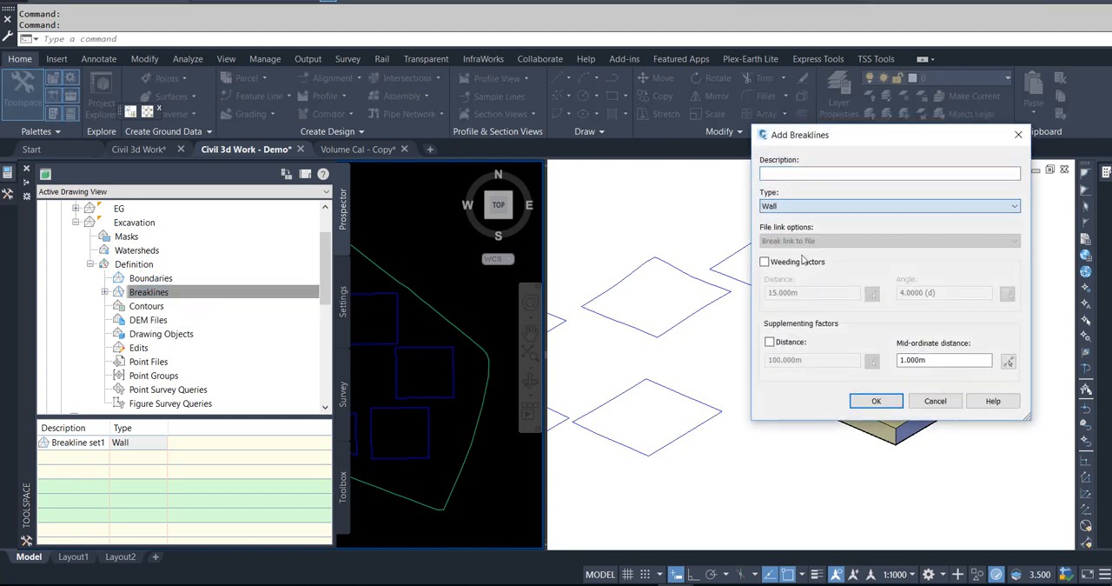
{"action": "left_click", "coordinate": [876, 401]}
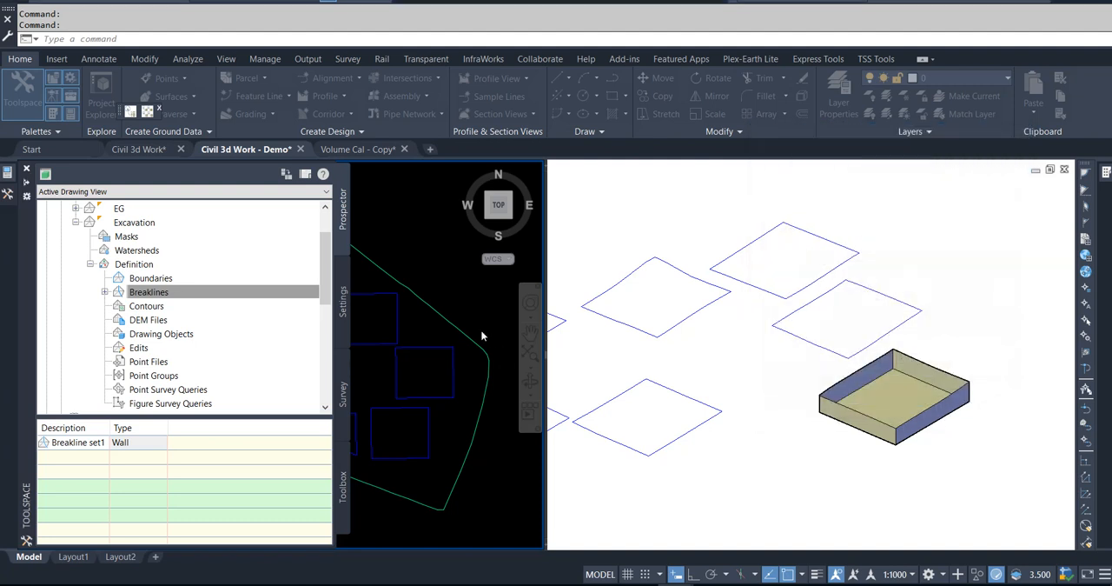
Step: Use the square feature line directly southwest of the first pit as wall breakline, offset inside, with all offset points at elevation 91
{"action": "left_click", "coordinate": [263, 302]}
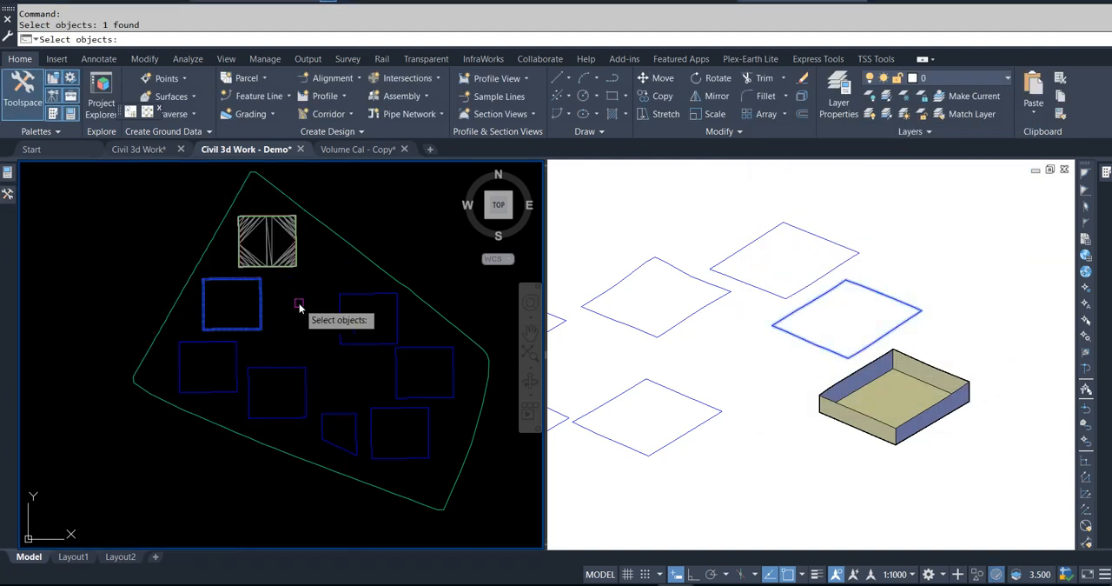
{"action": "key", "text": "Return"}
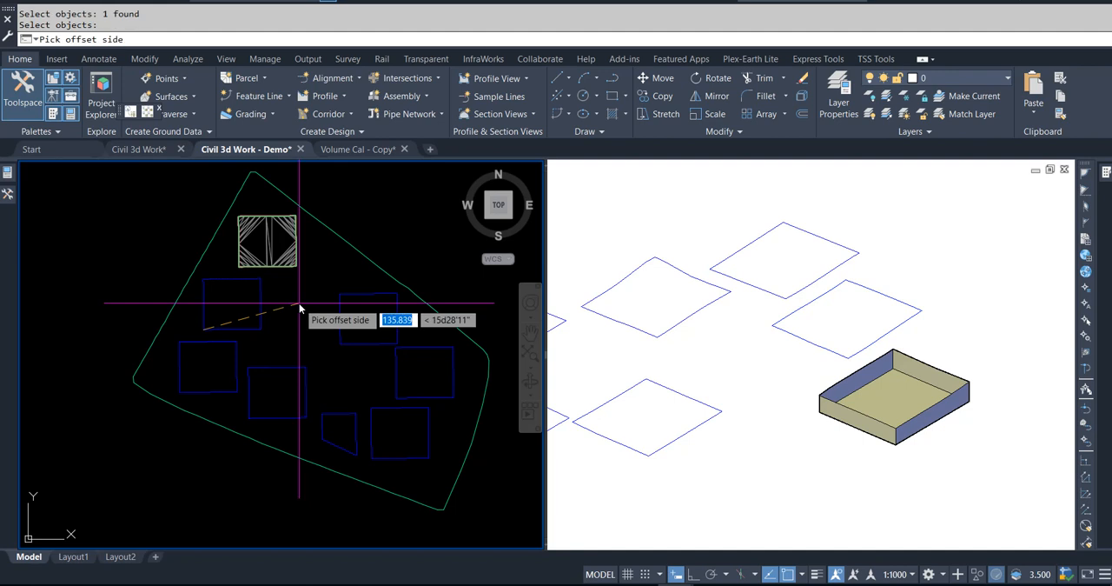
{"action": "left_click", "coordinate": [242, 306]}
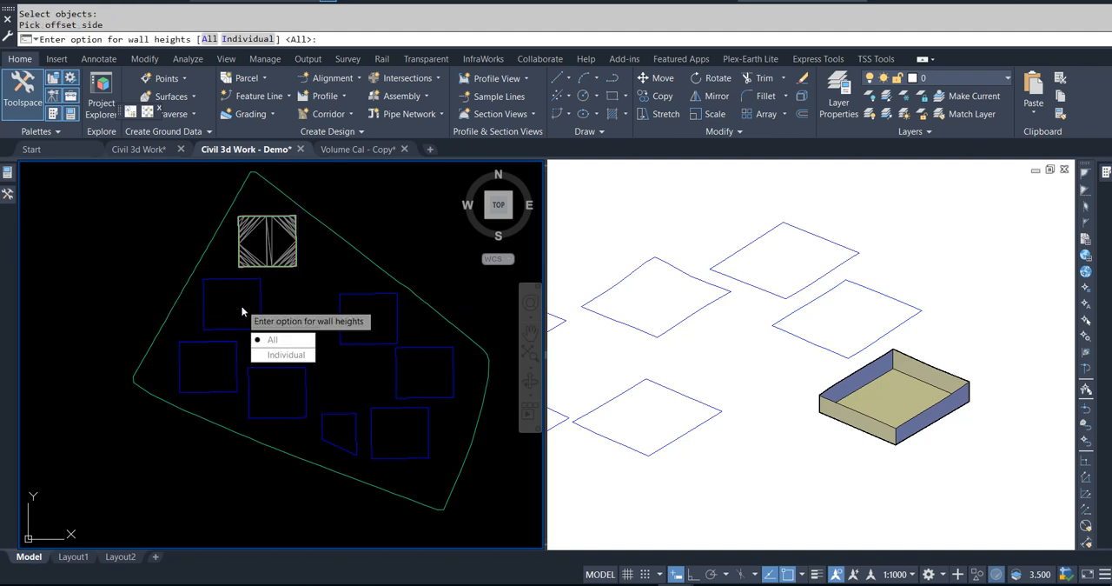
{"action": "left_click", "coordinate": [268, 340]}
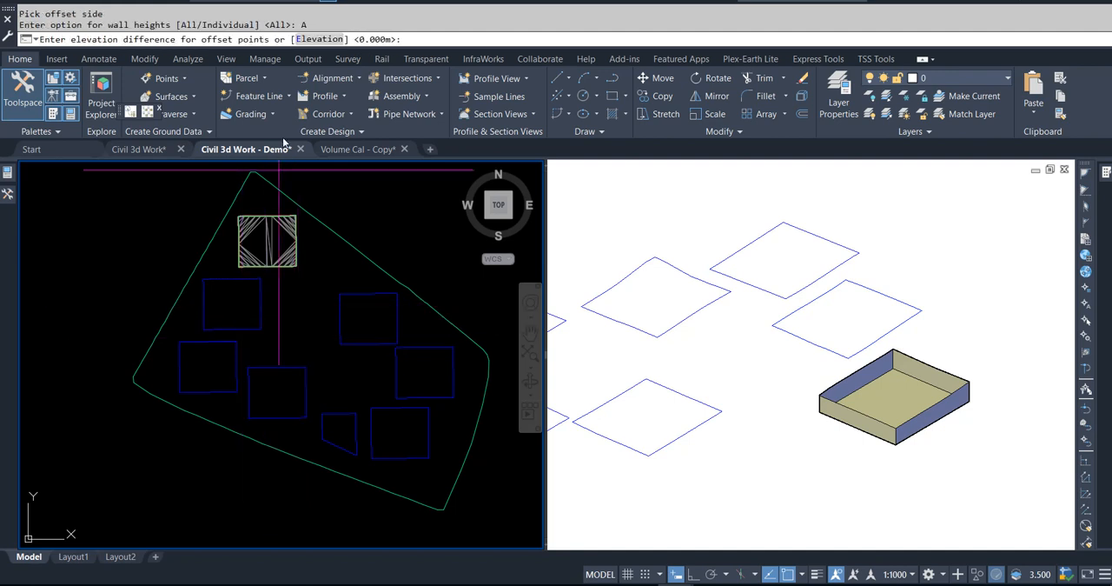
{"action": "left_click", "coordinate": [306, 39]}
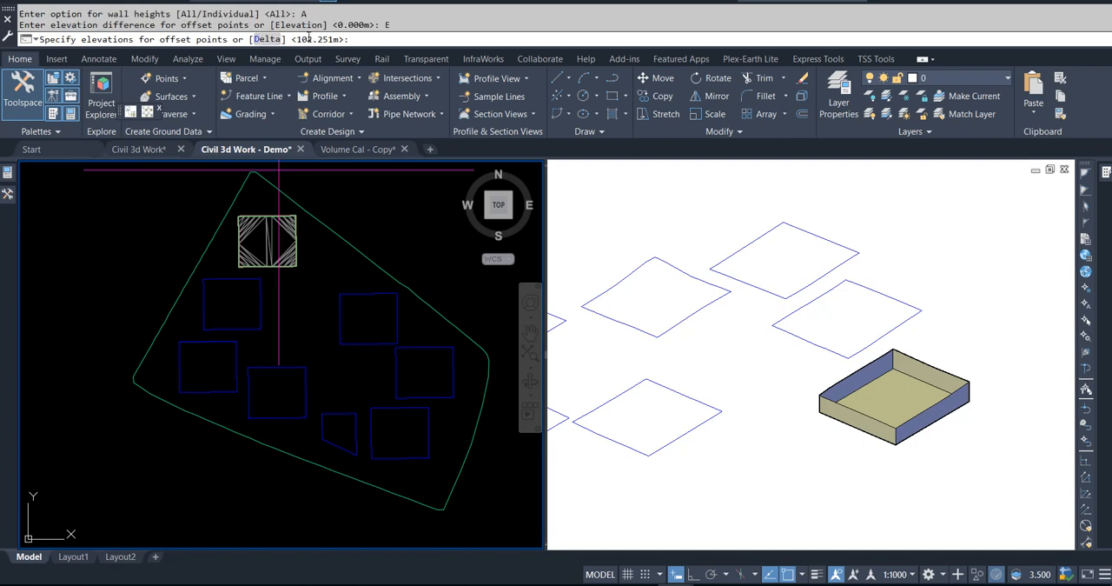
{"action": "key", "text": "Return"}
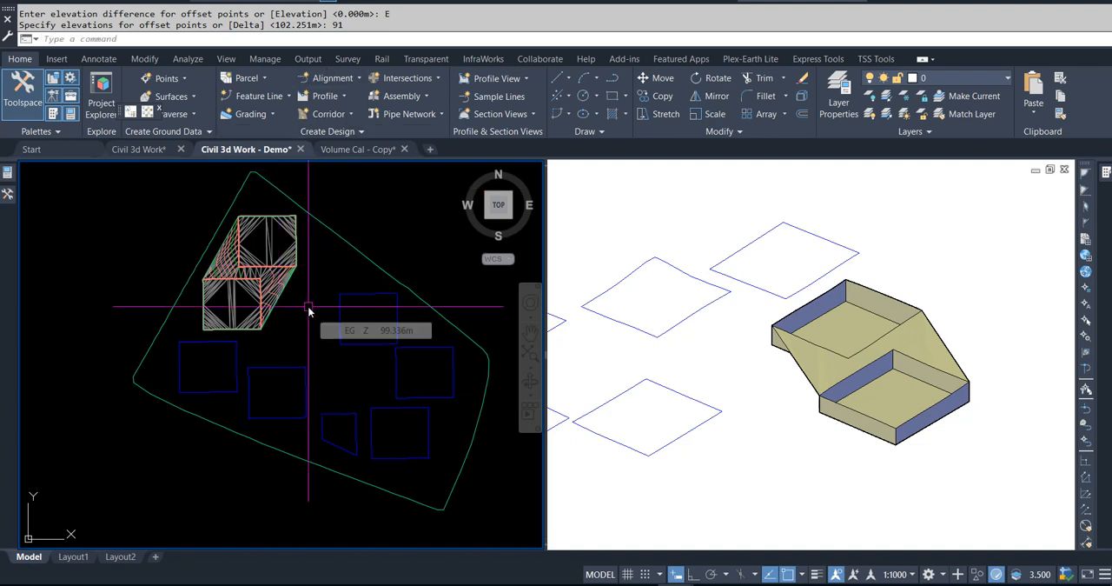
{"action": "key", "text": "Escape"}
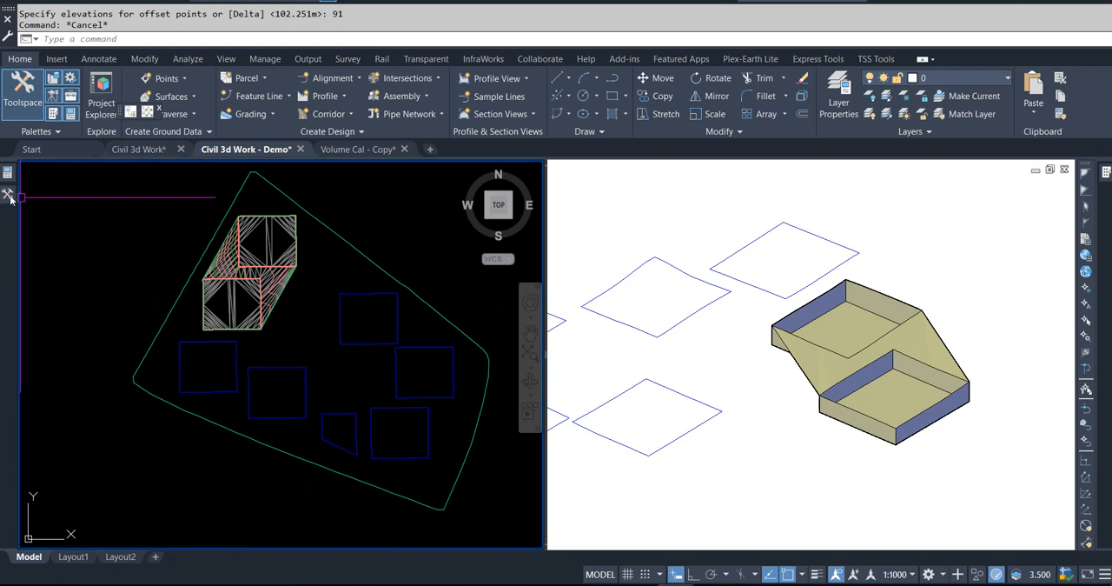
Step: Start adding another Wall-type breakline set to the Excavation surface, keeping the 1.000 m mid-ordinate distance
{"action": "mouse_move", "coordinate": [8, 195]}
{"action": "right_click", "coordinate": [142, 298]}
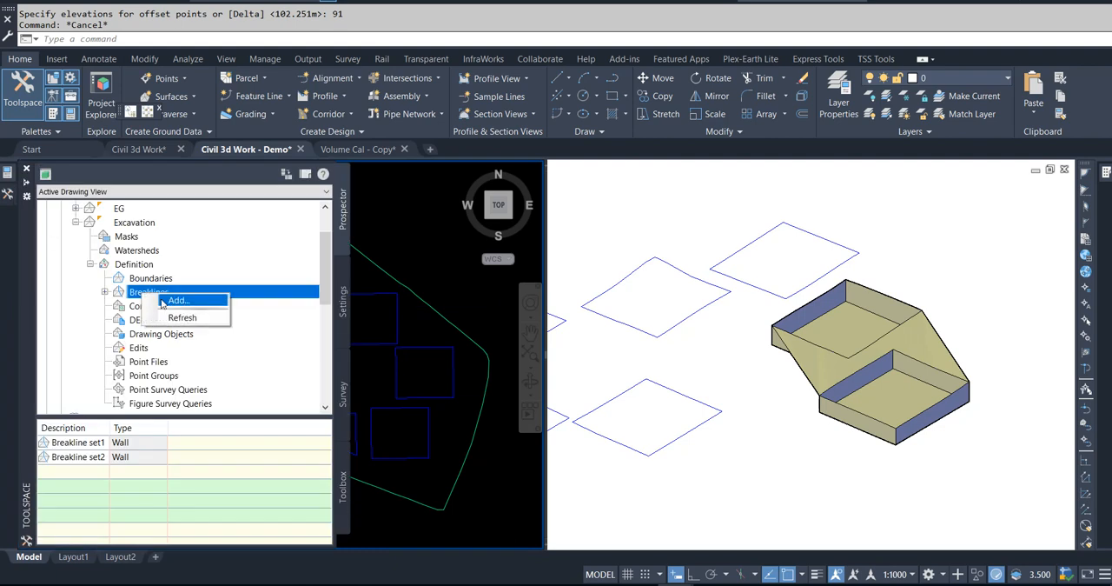
{"action": "left_click", "coordinate": [169, 302]}
{"action": "left_click", "coordinate": [812, 206]}
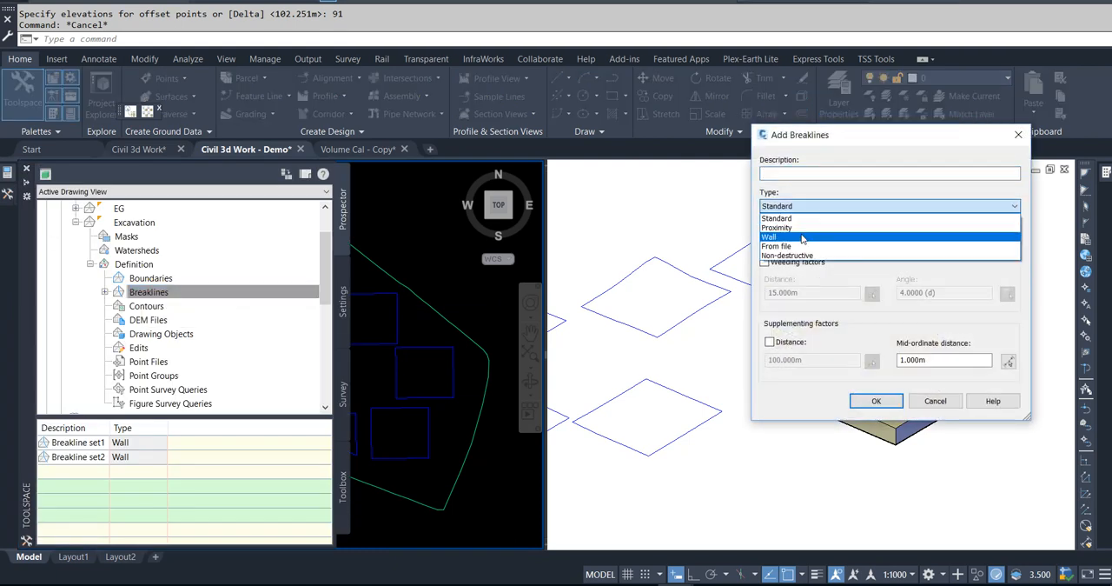
{"action": "left_click", "coordinate": [809, 236]}
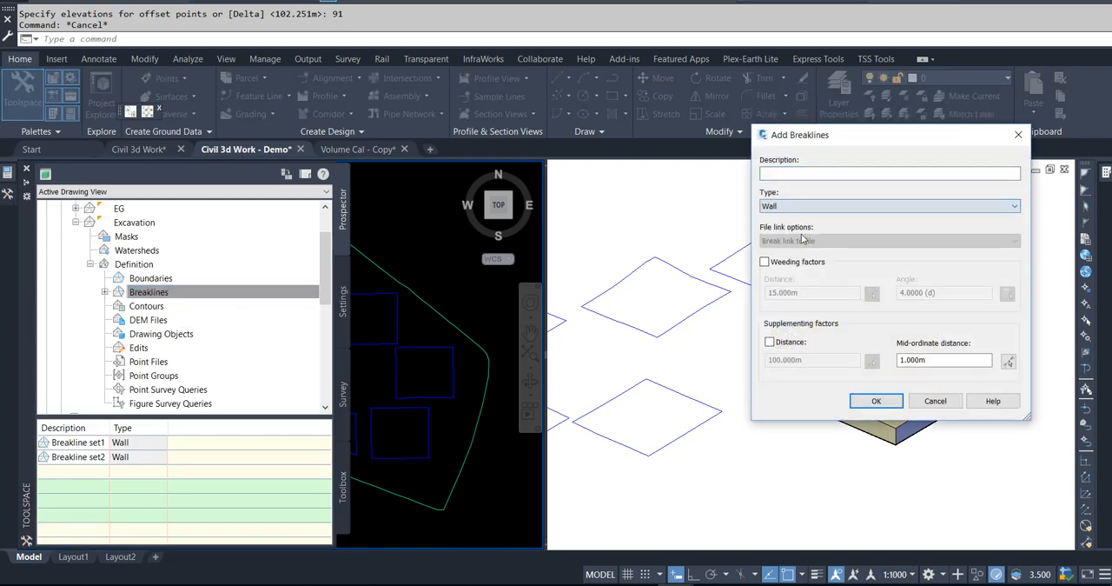
{"action": "left_click", "coordinate": [875, 401]}
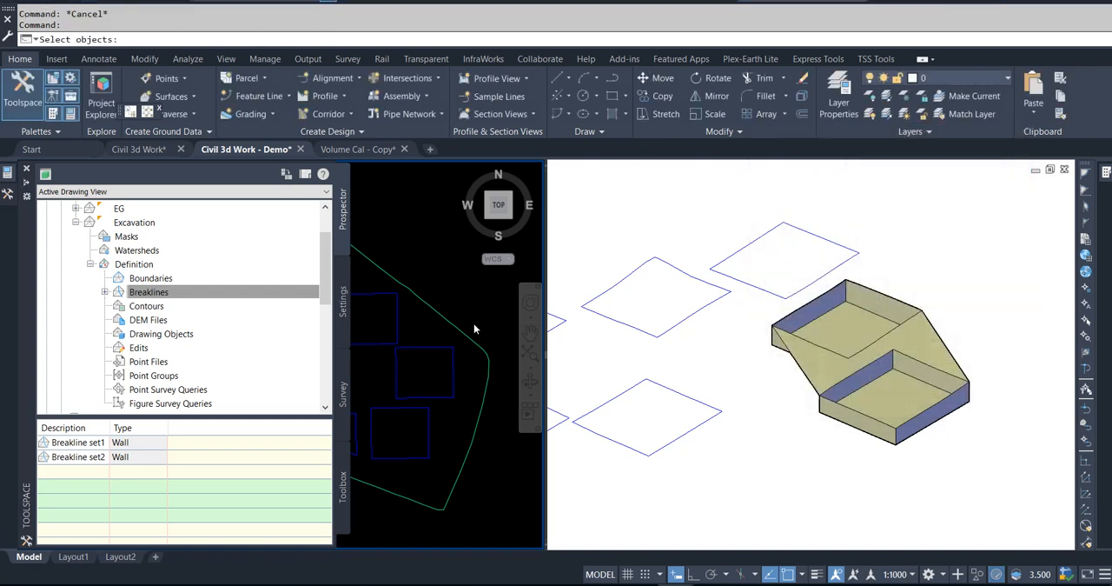
Step: Choose all six remaining feature lines, five squares and the small trapezoid, as the wall breaklines
{"action": "left_click", "coordinate": [448, 436]}
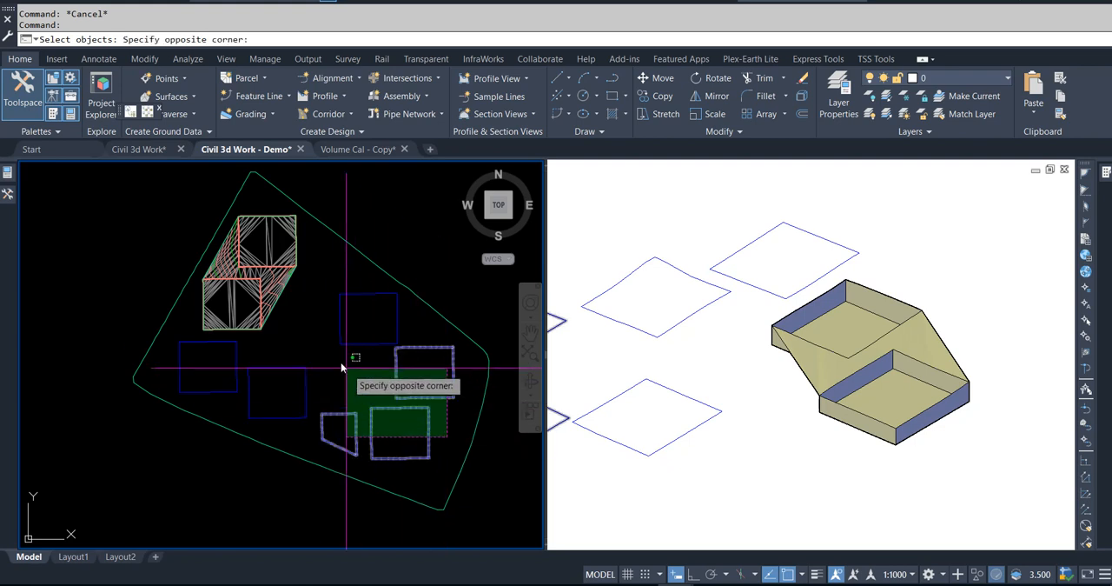
{"action": "left_click", "coordinate": [302, 336]}
{"action": "left_click", "coordinate": [237, 356]}
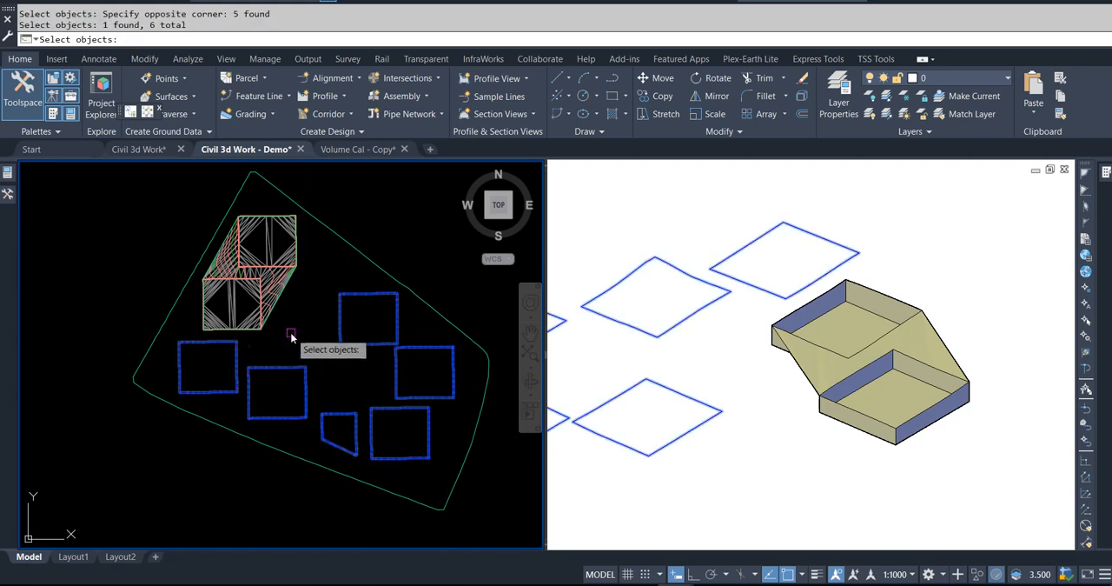
{"action": "key", "text": "Return"}
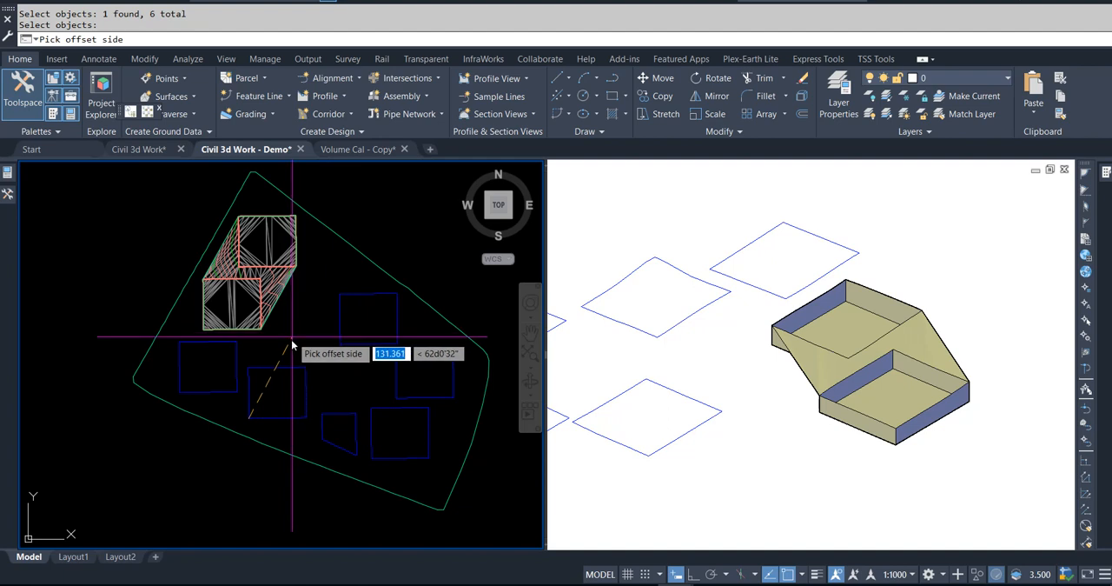
Step: Offset the square just west of the trapezoid to its inside, with all its offset points at elevation 91
{"action": "left_click", "coordinate": [281, 387]}
{"action": "type", "text": "A"}
{"action": "key", "text": "Return"}
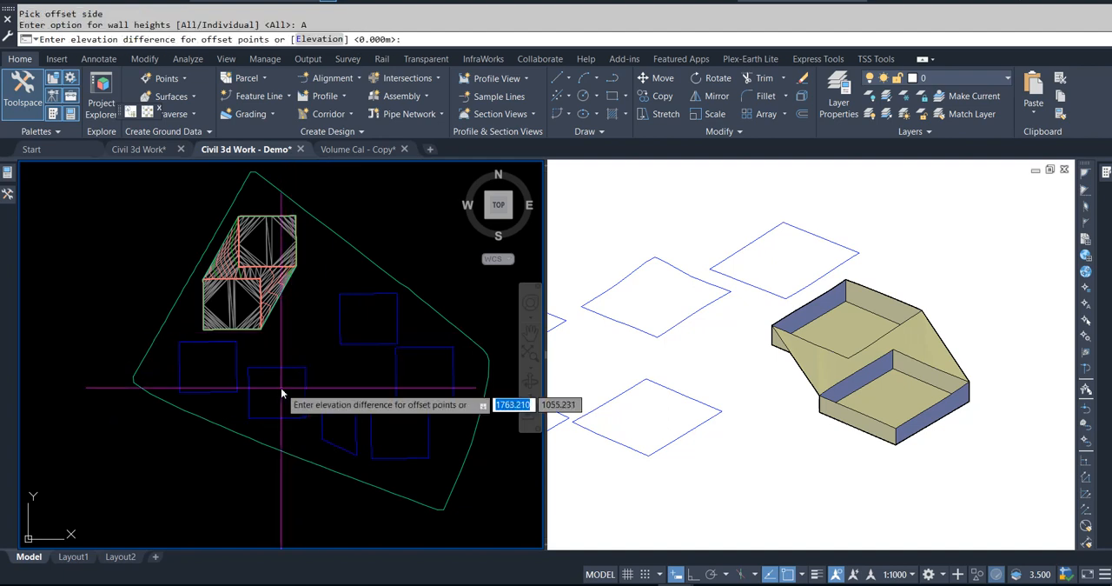
{"action": "left_click", "coordinate": [318, 39]}
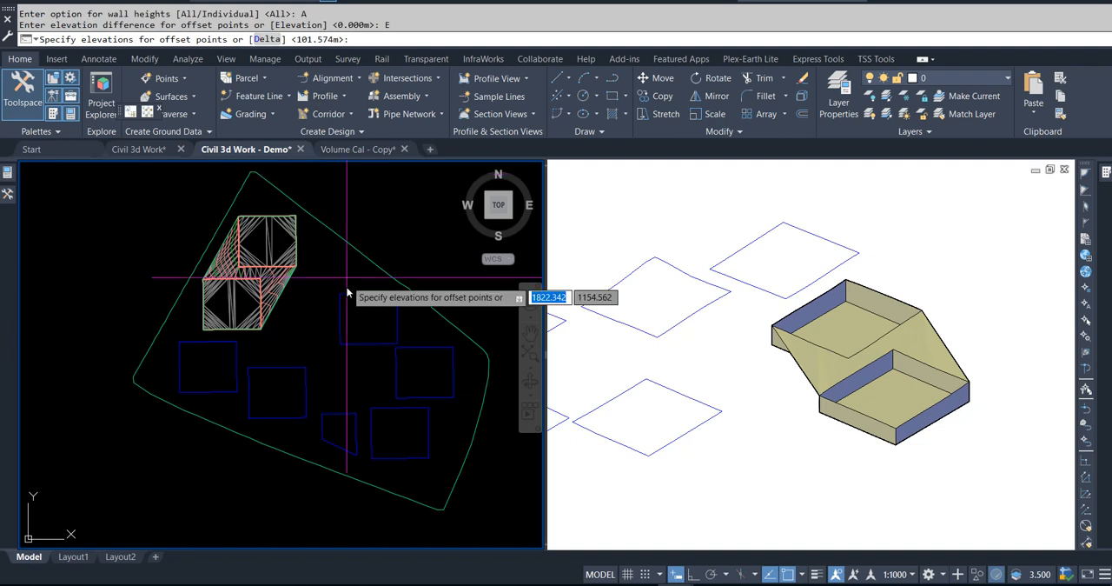
{"action": "type", "text": "91"}
{"action": "key", "text": "Return"}
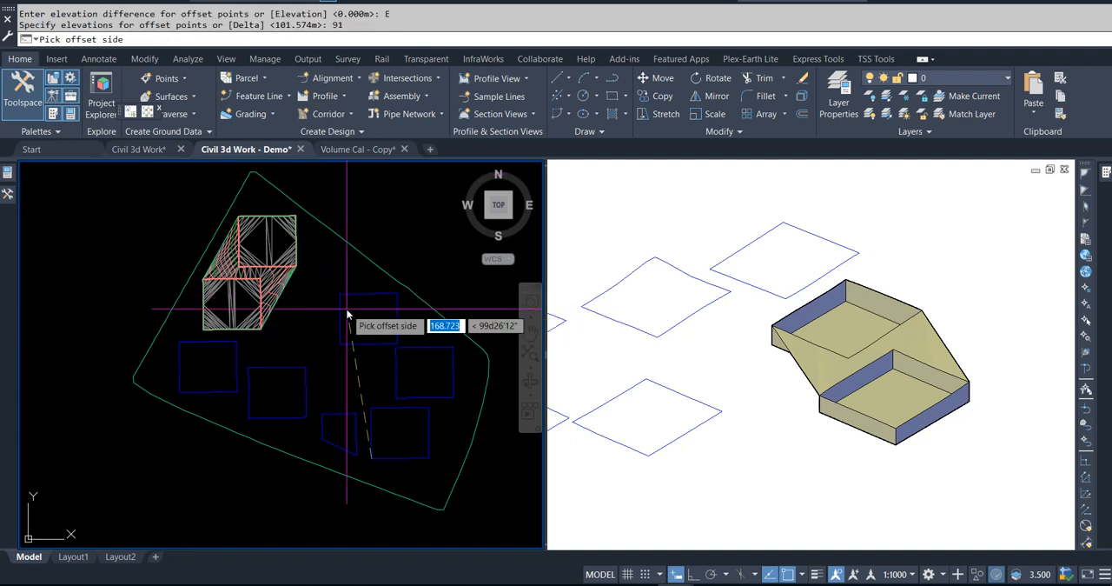
Step: Offset the southeasternmost square, just east of the trapezoid, to its inside with all offset points at elevation 91
{"action": "left_click", "coordinate": [398, 444]}
{"action": "type", "text": "A"}
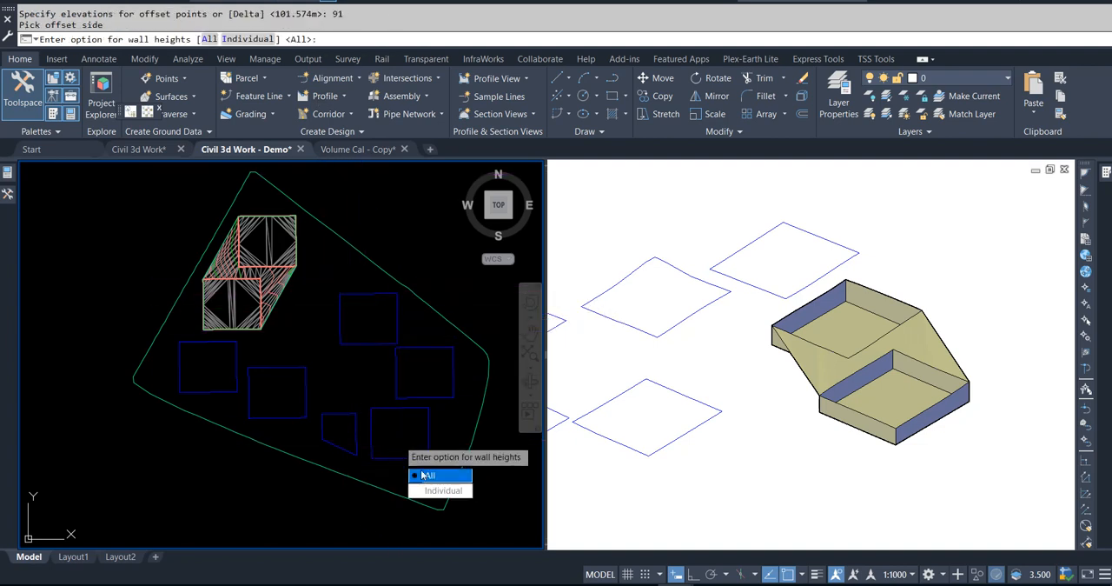
{"action": "key", "text": "Return"}
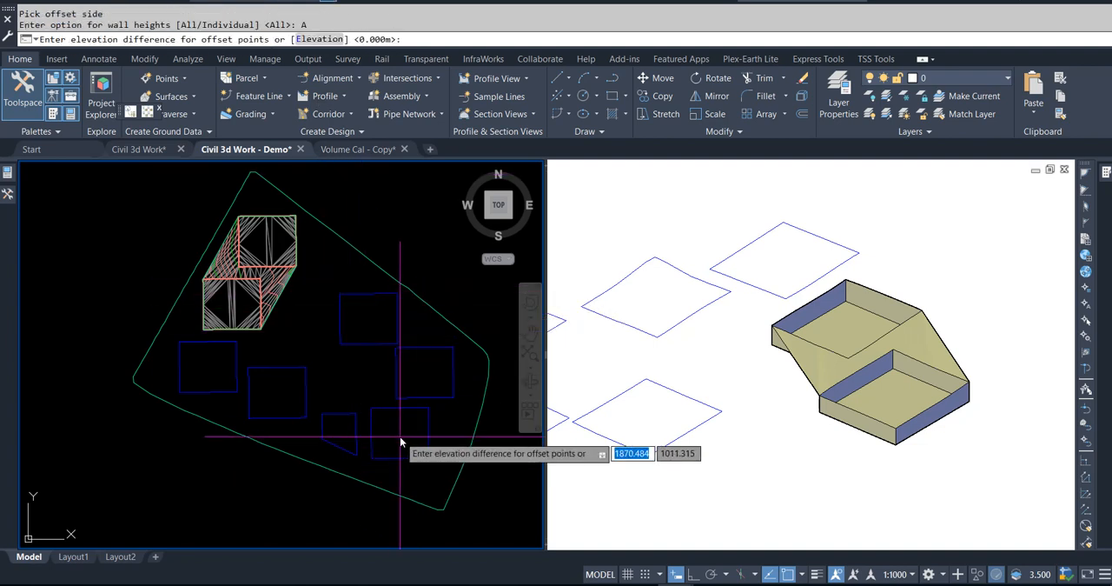
{"action": "left_click", "coordinate": [319, 39]}
{"action": "type", "text": "91"}
{"action": "key", "text": "Return"}
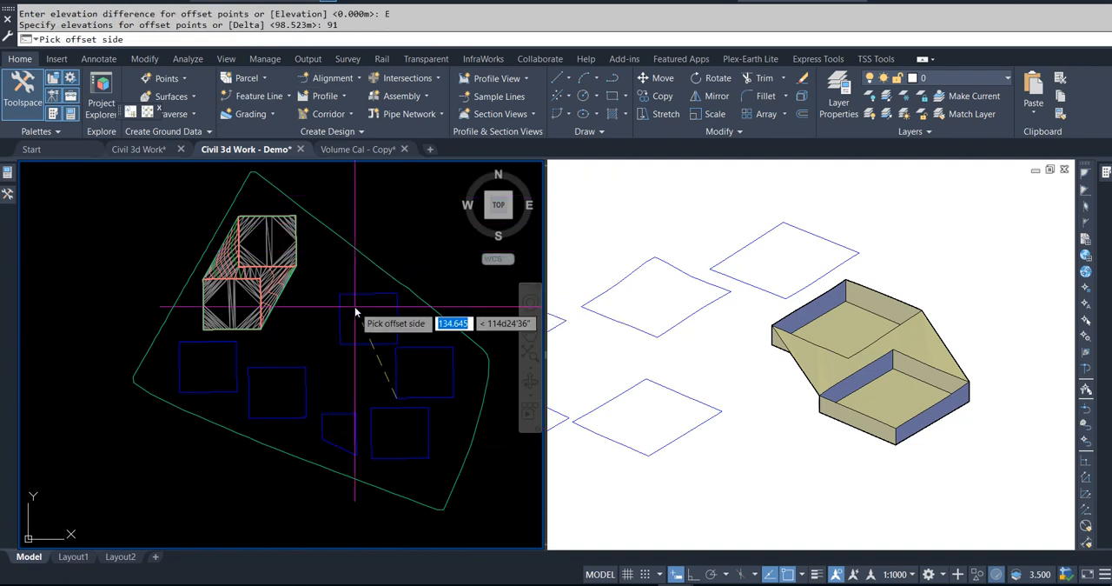
Step: Offset the easternmost square to its inside and set all its offset points to elevation 91
{"action": "left_click", "coordinate": [424, 375]}
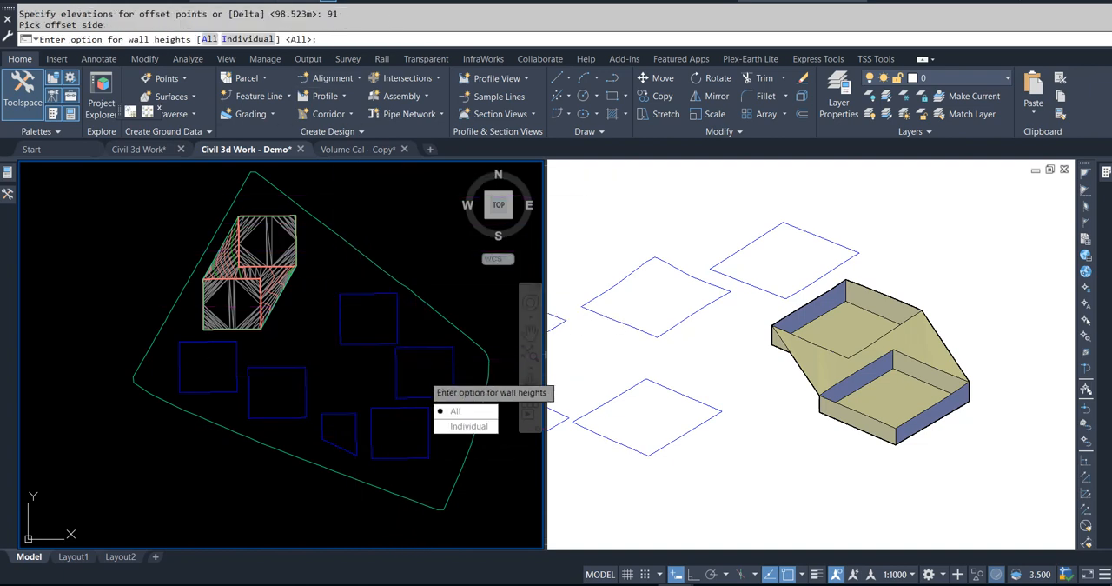
{"action": "left_click", "coordinate": [459, 410]}
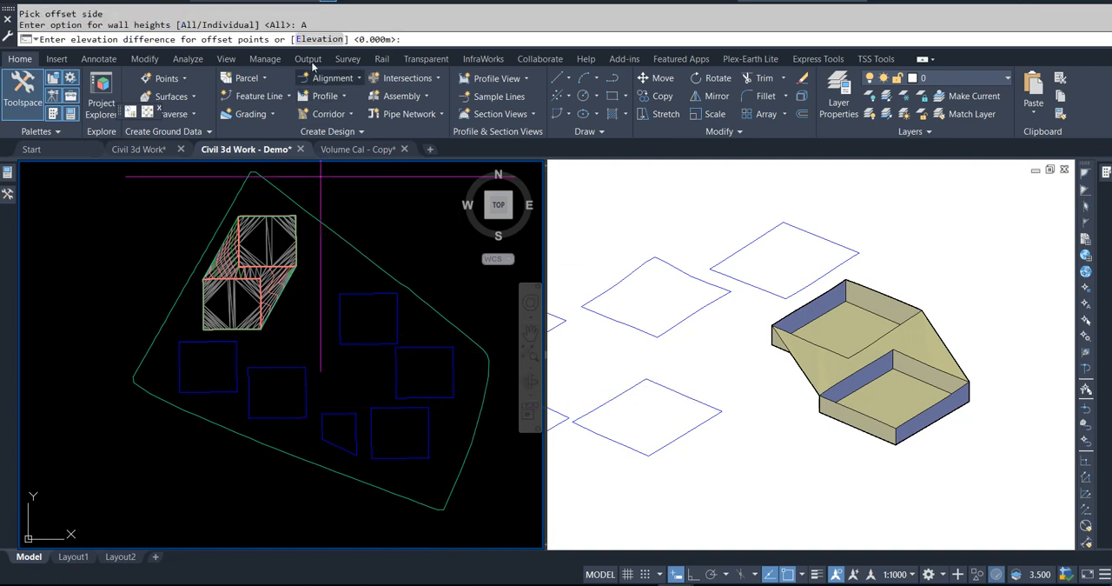
{"action": "left_click", "coordinate": [315, 40]}
{"action": "type", "text": "91"}
{"action": "key", "text": "Return"}
Step: Offset the northernmost of the six chosen squares to its inside, with all offset points at elevation 91
{"action": "left_click", "coordinate": [391, 355]}
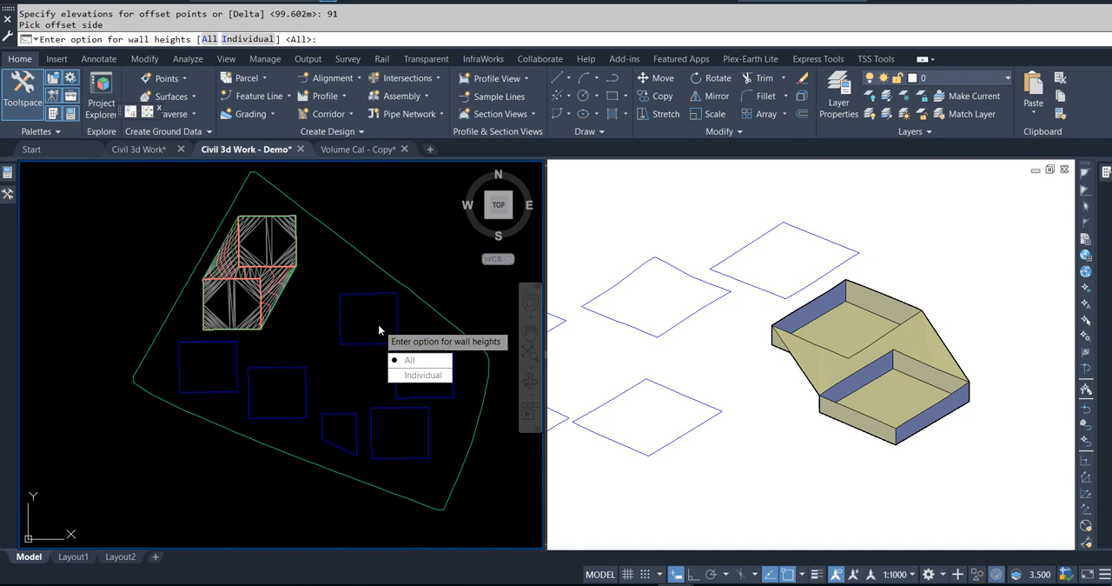
{"action": "left_click", "coordinate": [396, 359]}
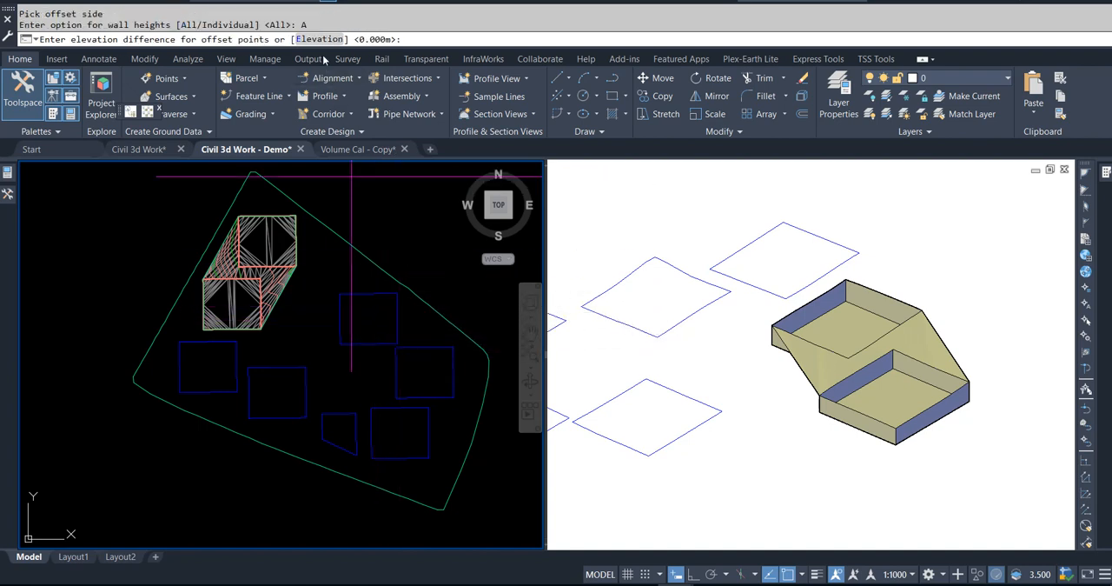
{"action": "left_click", "coordinate": [320, 39]}
{"action": "type", "text": "91"}
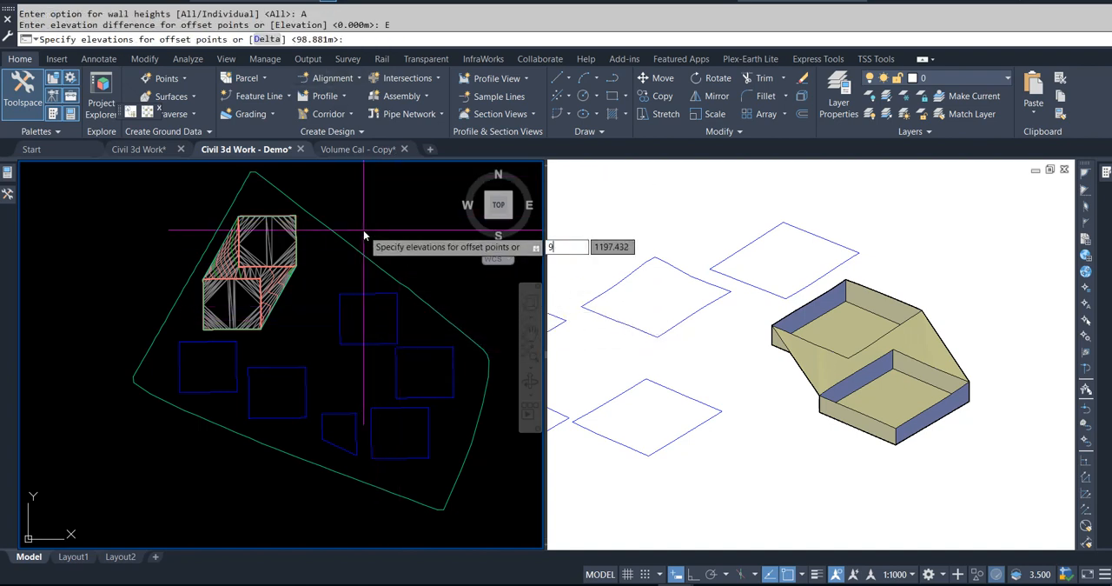
{"action": "key", "text": "Return"}
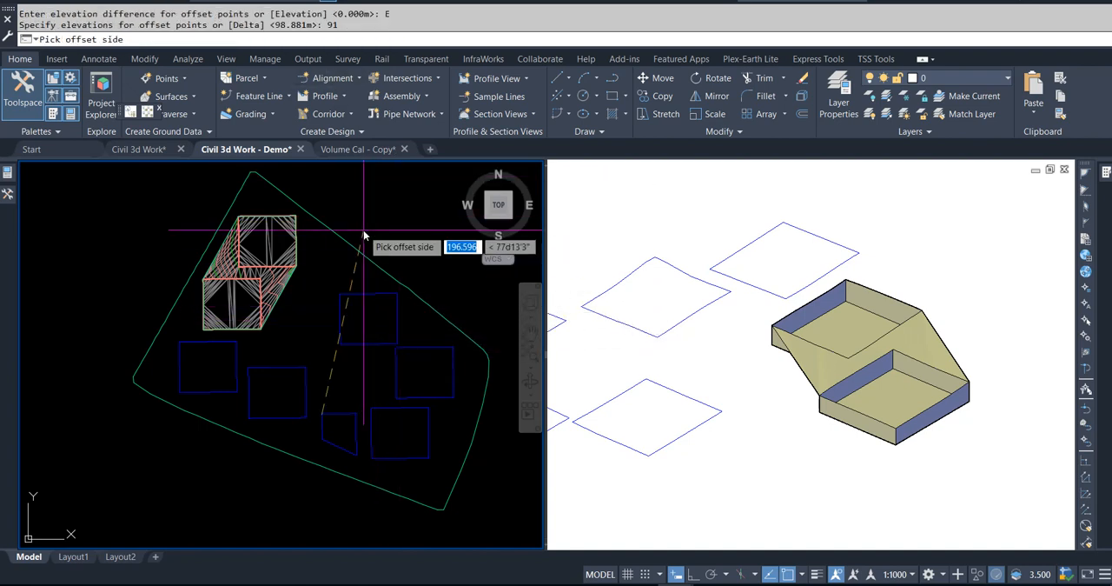
Step: Offset the small trapezoid feature line to its inside and set all its offset points to elevation 91
{"action": "left_click", "coordinate": [338, 433]}
{"action": "left_click", "coordinate": [379, 467]}
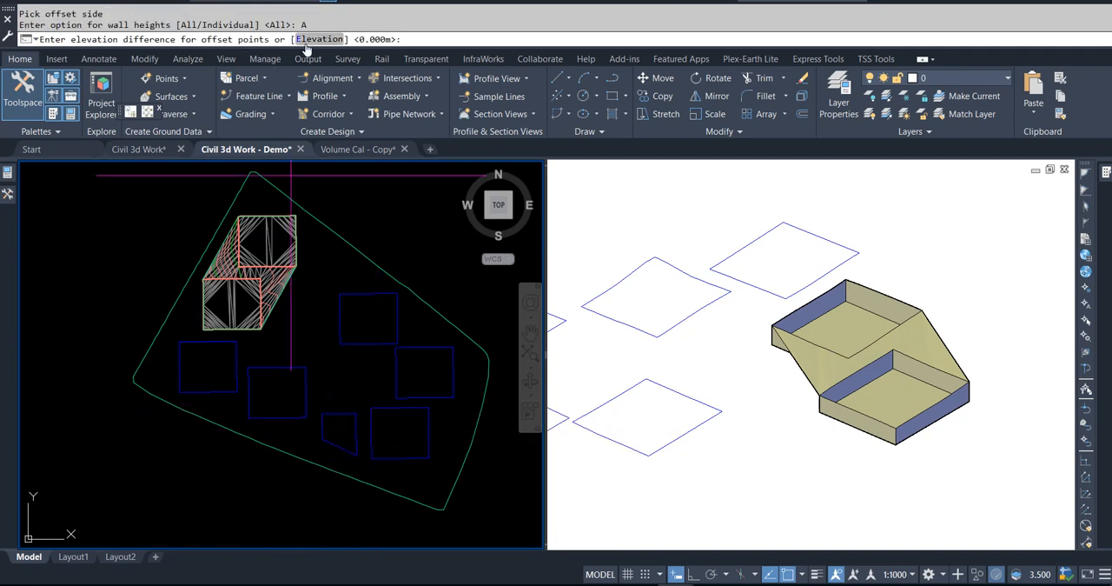
{"action": "left_click", "coordinate": [311, 40]}
{"action": "type", "text": "91"}
{"action": "key", "text": "Return"}
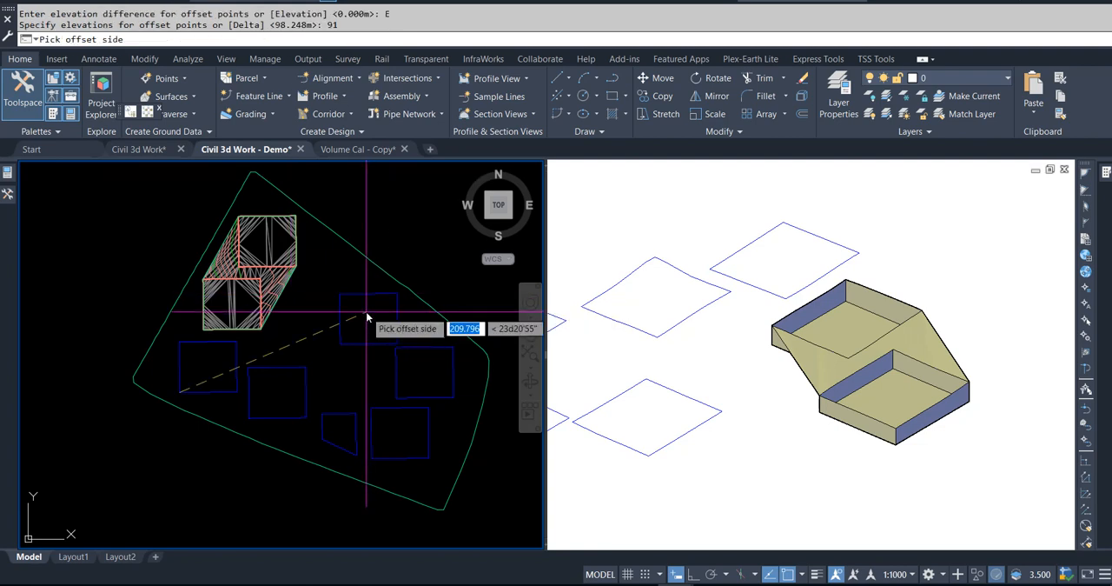
Step: Offset the westernmost square feature line to its inside and set all its offset points to elevation 91
{"action": "left_click", "coordinate": [210, 370]}
{"action": "type", "text": "A"}
{"action": "key", "text": "Return"}
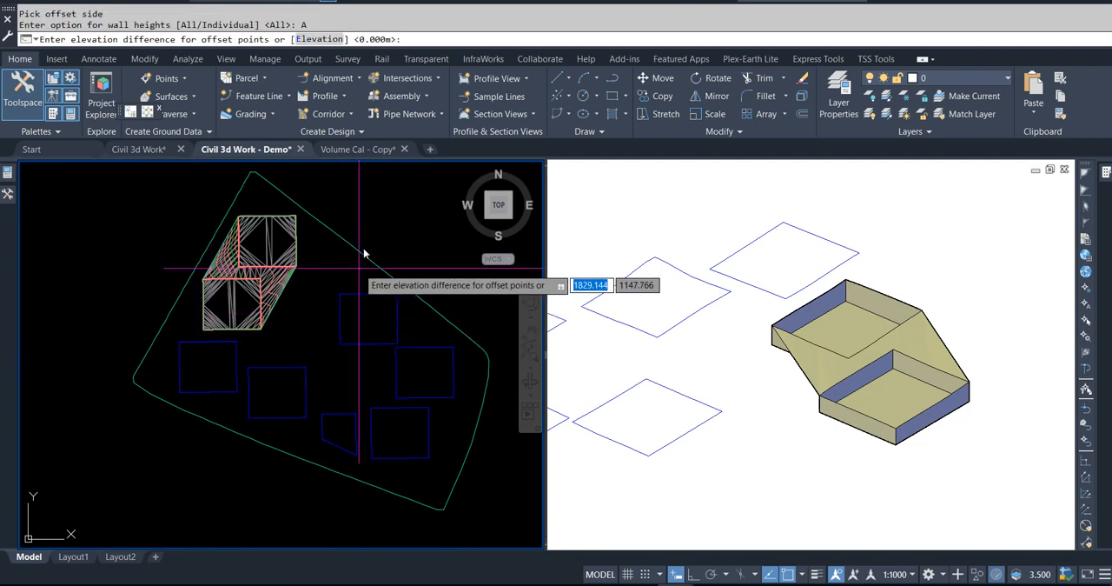
{"action": "left_click", "coordinate": [314, 41]}
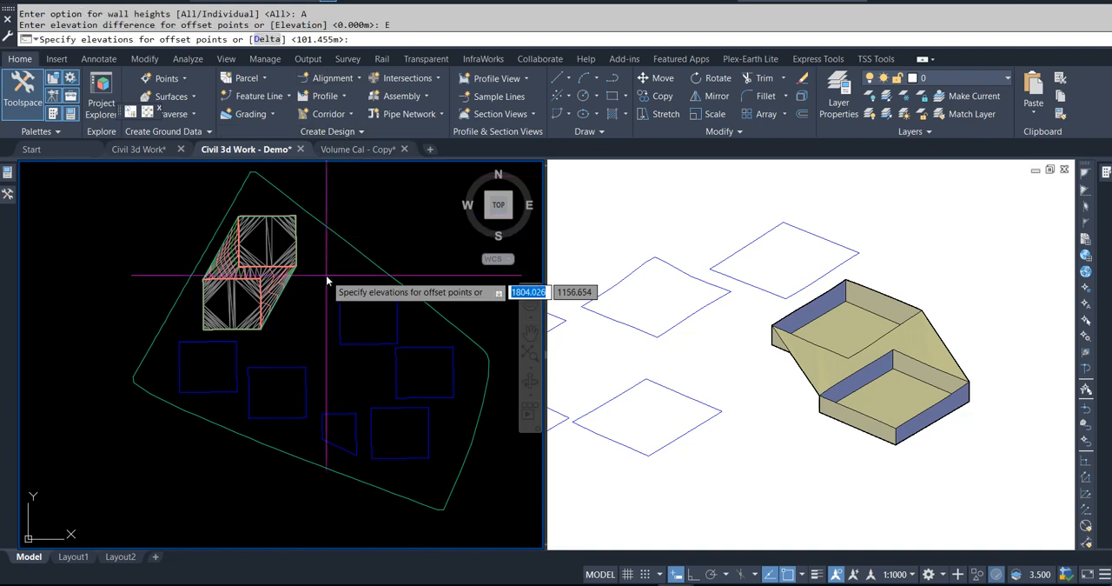
{"action": "type", "text": "91"}
{"action": "key", "text": "Return"}
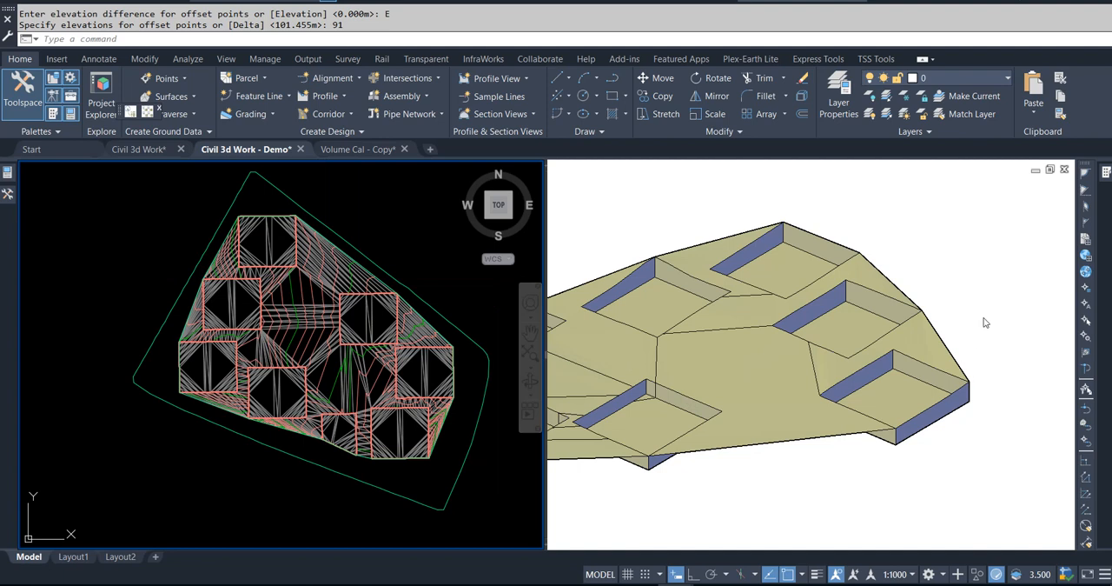
Step: Turn off the Triangles component in the plan display of the Excavation surface's style
{"action": "left_click", "coordinate": [975, 284]}
{"action": "scroll", "coordinate": [945, 249], "scroll_direction": "down", "scroll_amount": 2}
{"action": "middle_click_drag", "start_coordinate": [829, 414], "coordinate": [850, 417], "text": "shift"}
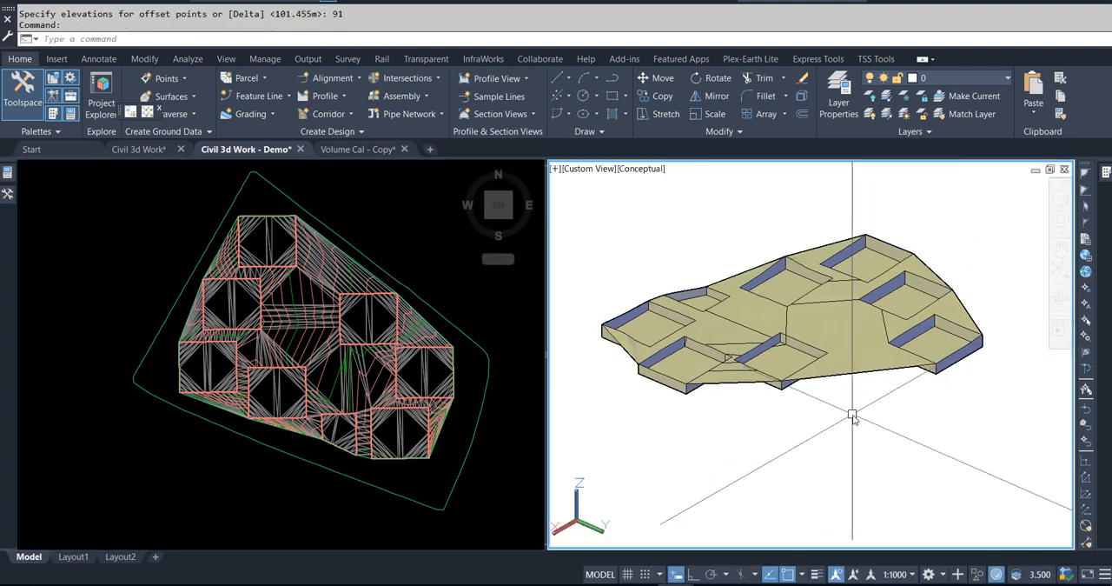
{"action": "key", "text": "Escape"}
{"action": "left_click", "coordinate": [447, 252]}
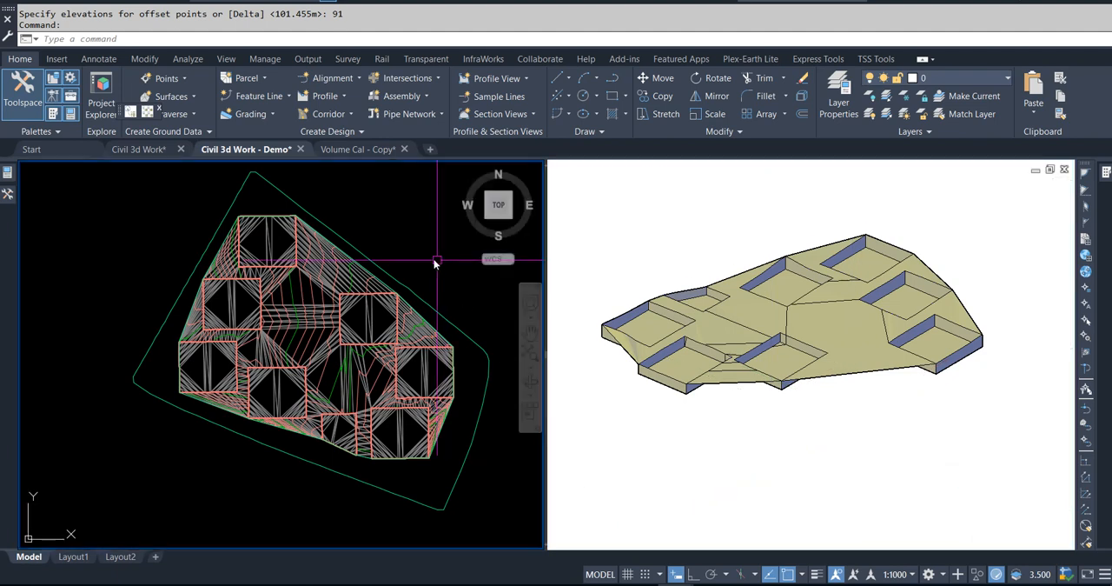
{"action": "left_click", "coordinate": [374, 272]}
{"action": "right_click", "coordinate": [341, 276]}
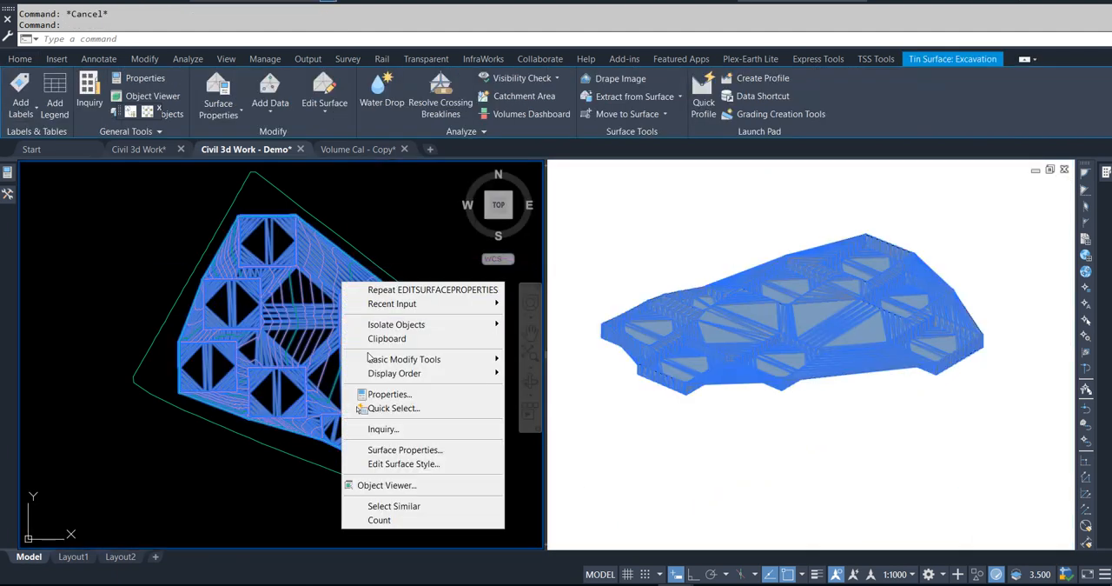
{"action": "left_click", "coordinate": [410, 464]}
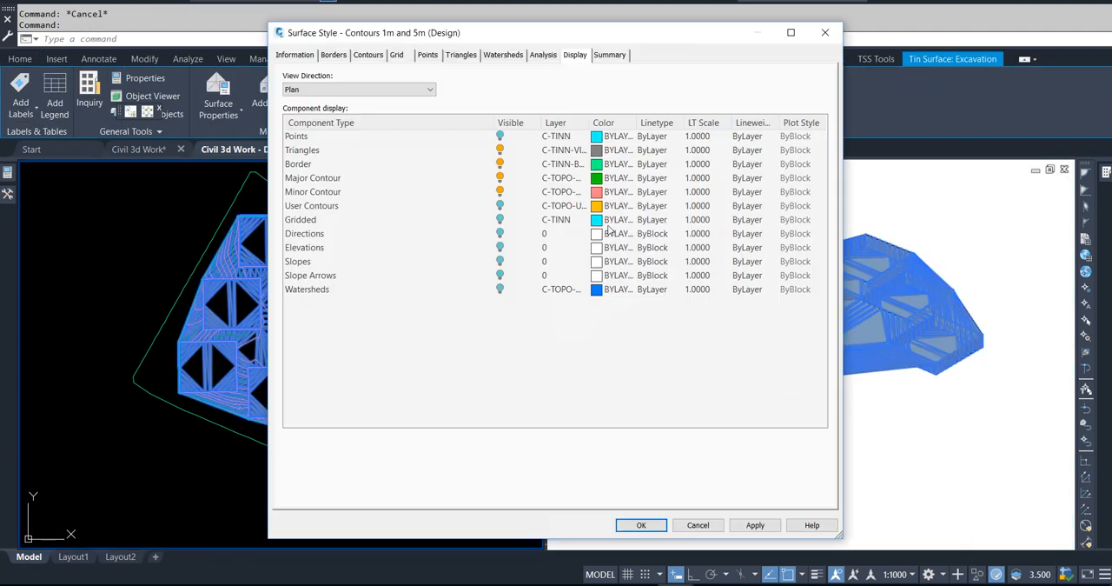
{"action": "left_click", "coordinate": [500, 150]}
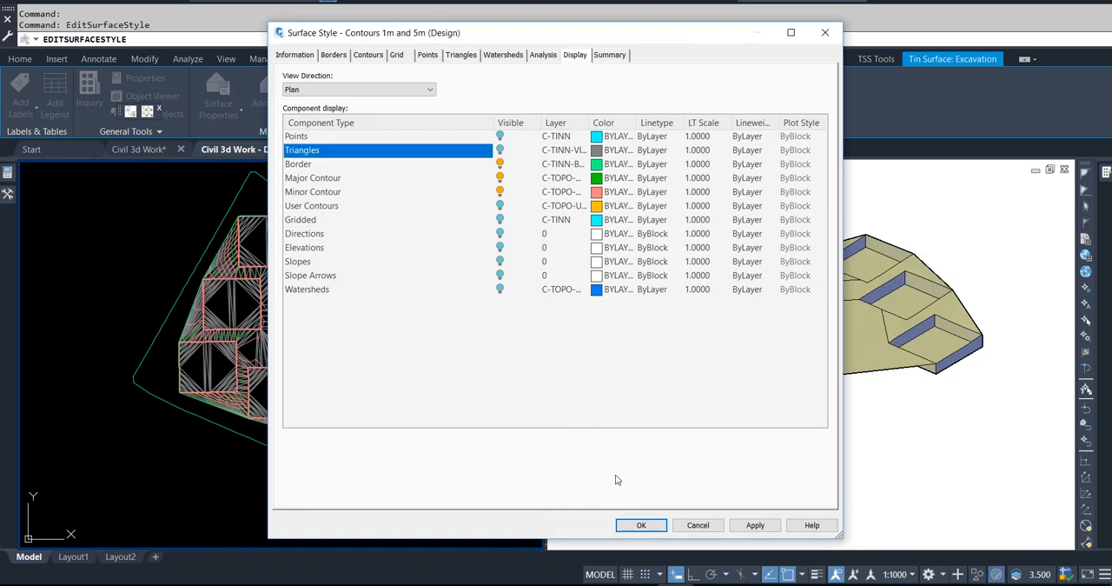
{"action": "left_click", "coordinate": [629, 524]}
{"action": "key", "text": "Escape"}
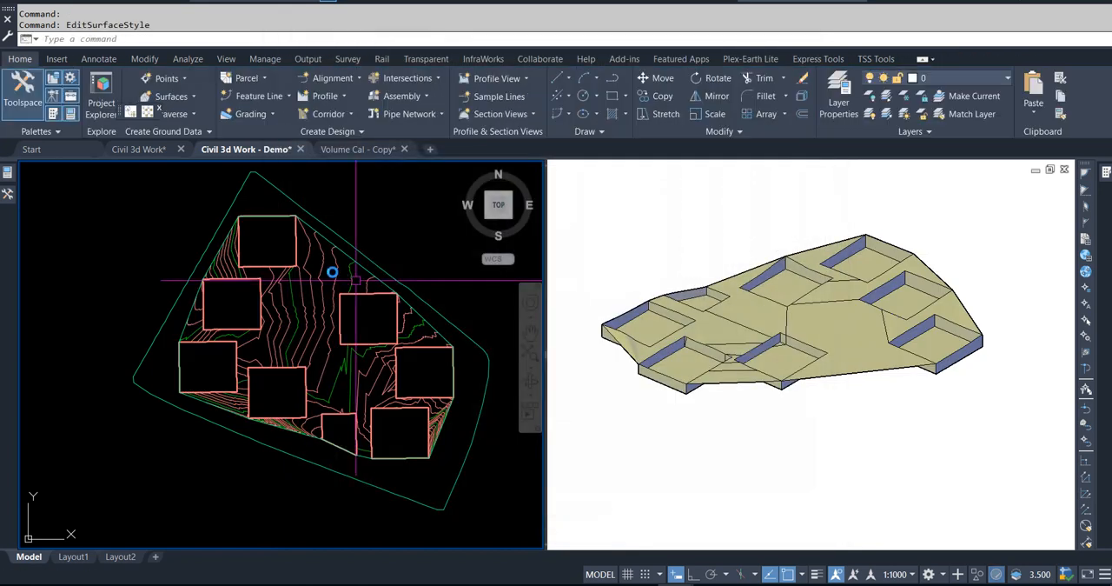
Step: Try to delete lines from the Excavation surface with the Delete Line edit
{"action": "left_click", "coordinate": [309, 285]}
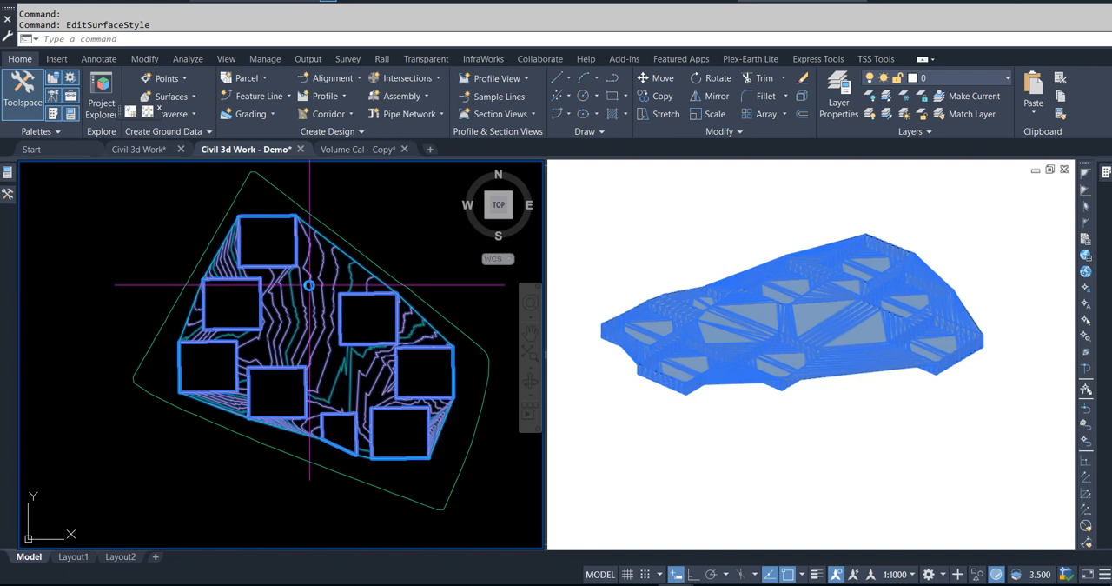
{"action": "left_click", "coordinate": [332, 116]}
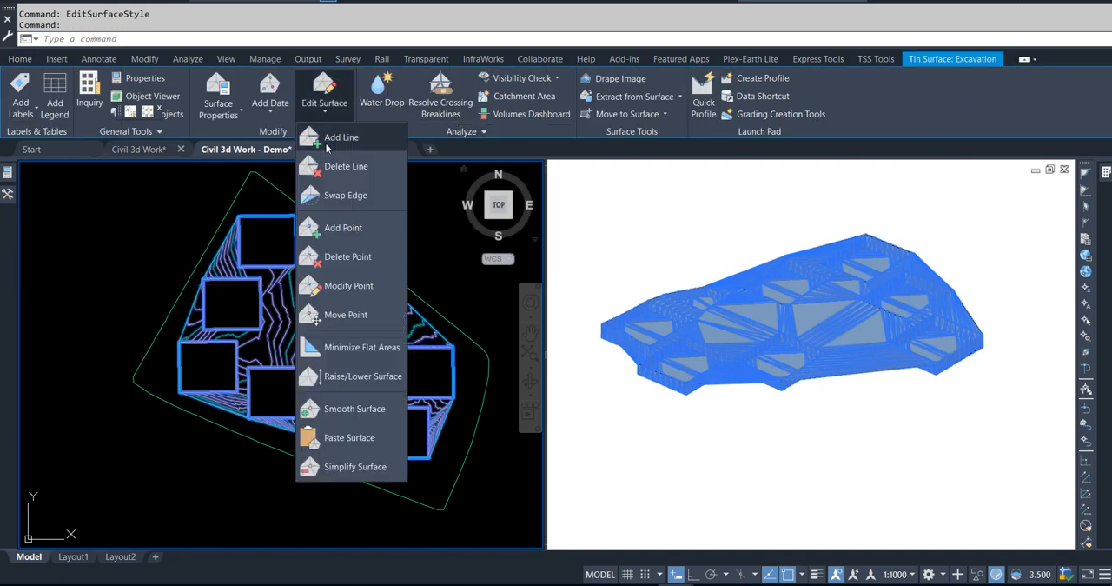
{"action": "left_click", "coordinate": [330, 166]}
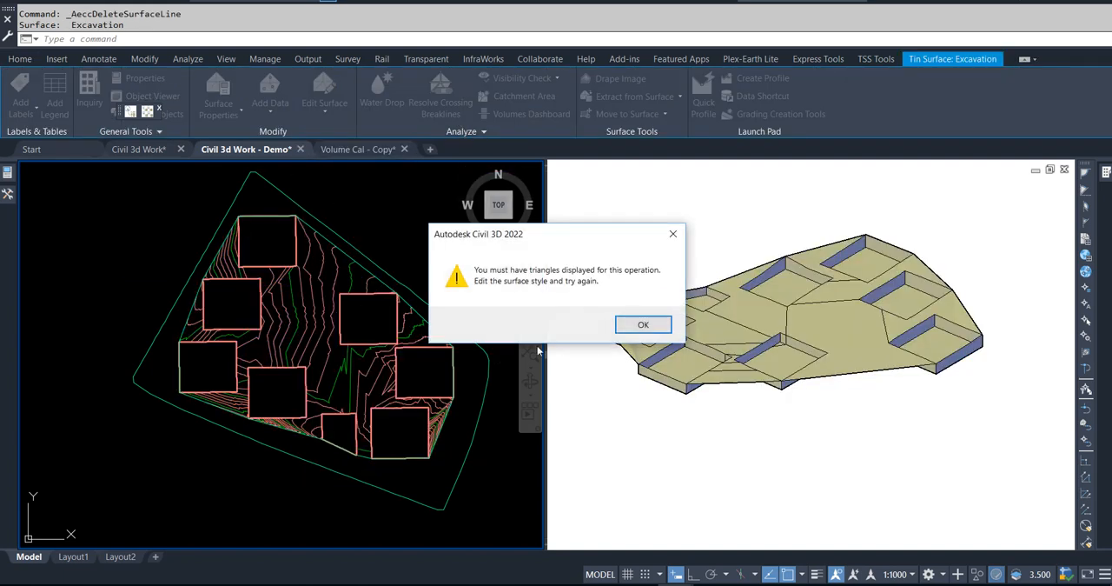
{"action": "left_click", "coordinate": [640, 325]}
{"action": "key", "text": "Escape"}
{"action": "key", "text": "Escape"}
Step: Turn on the Triangles component in the plan display of the Excavation surface's Contours 1m and 5m (Design) style
{"action": "left_click", "coordinate": [318, 296]}
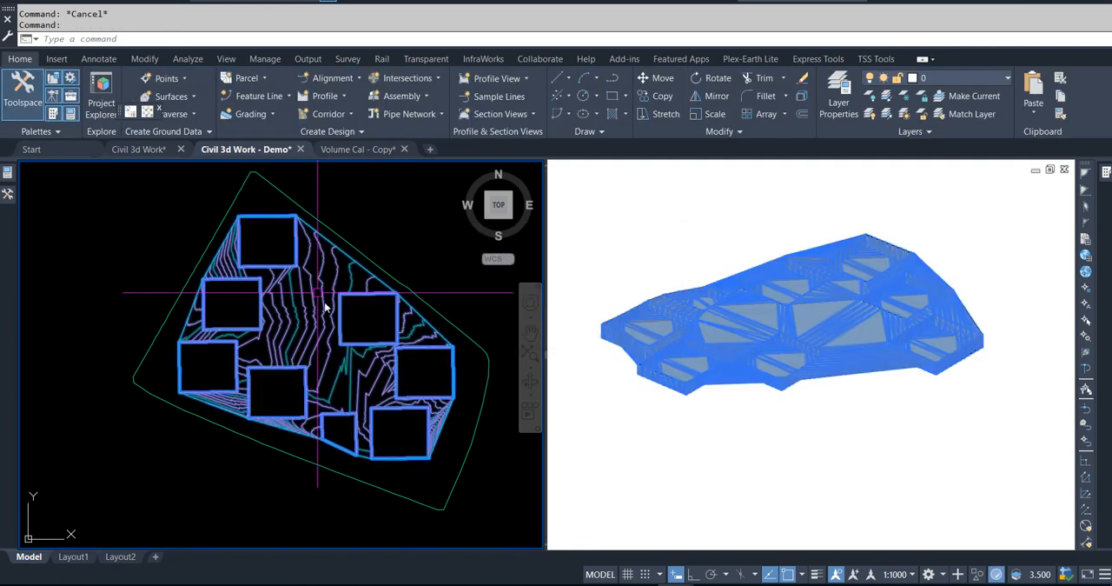
{"action": "right_click", "coordinate": [330, 316]}
{"action": "left_click", "coordinate": [404, 500]}
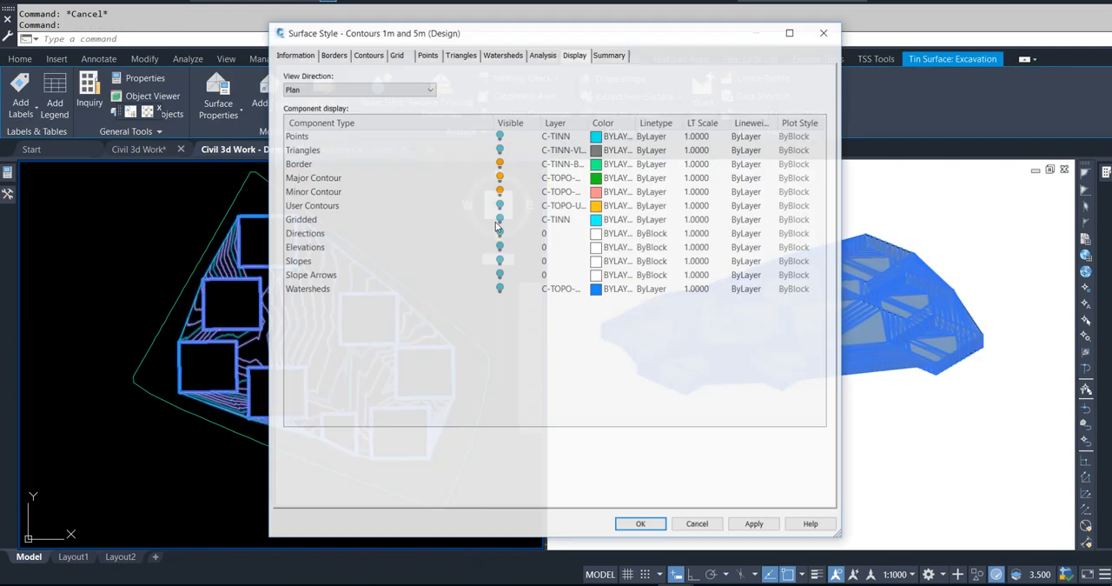
{"action": "left_click", "coordinate": [500, 150]}
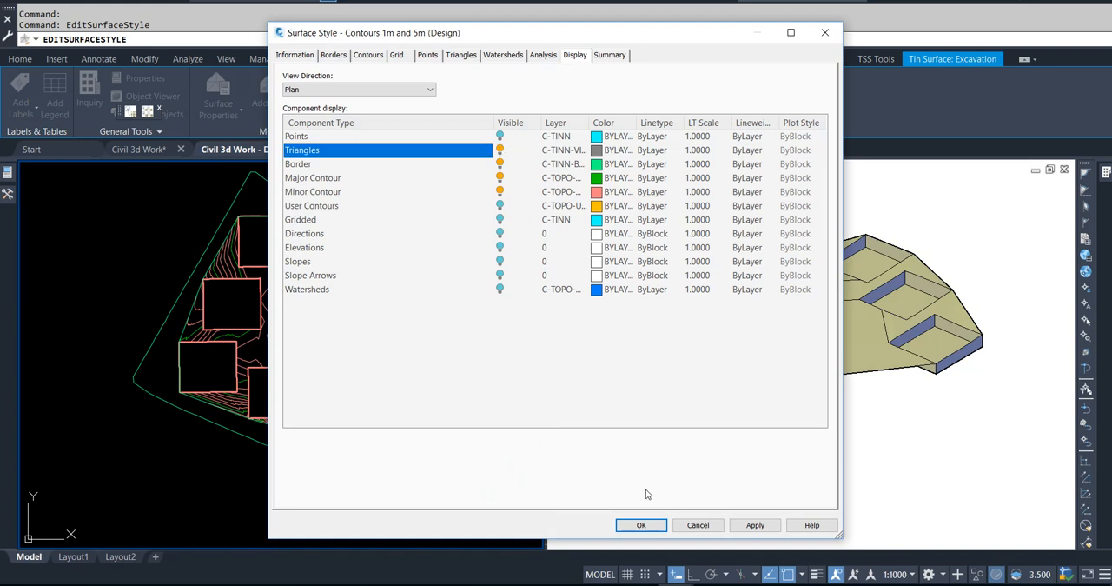
{"action": "left_click", "coordinate": [643, 525]}
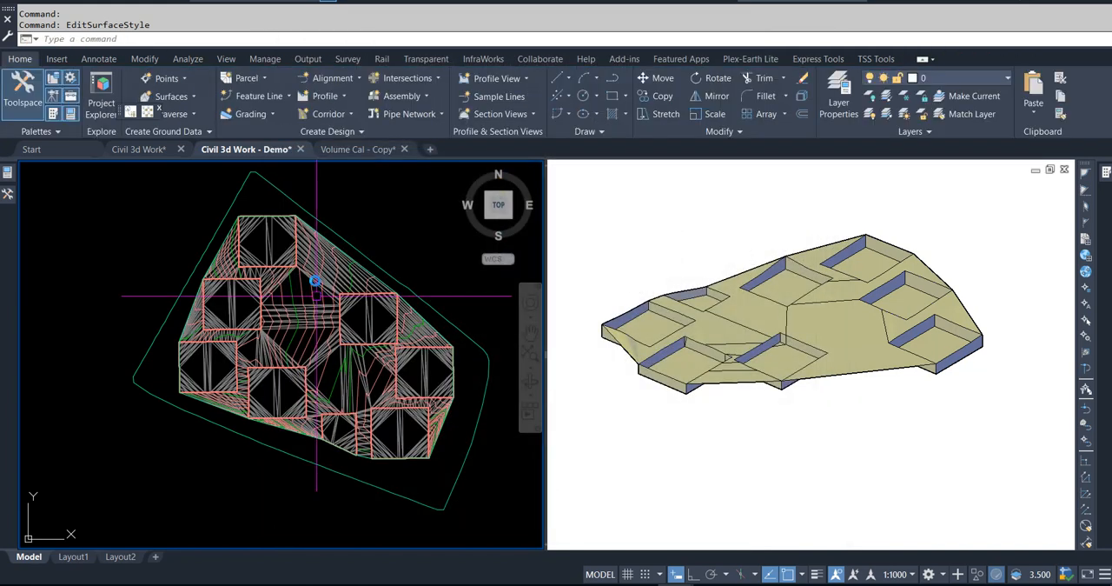
Step: Delete the Excavation surface edges that span from the northernmost pit to the square pit southeast of it
{"action": "left_click", "coordinate": [315, 272]}
{"action": "left_click", "coordinate": [326, 111]}
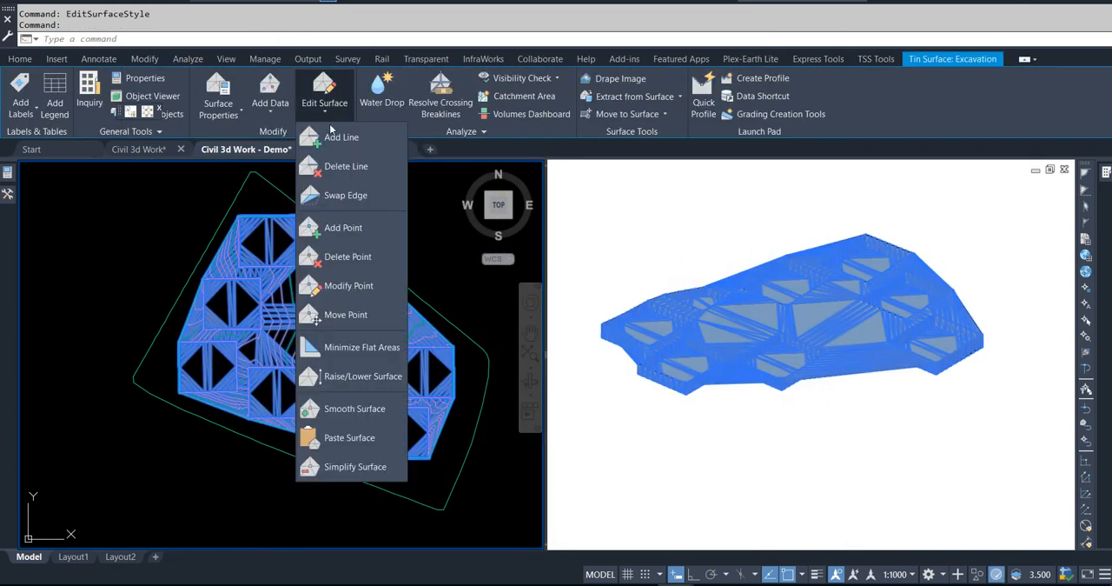
{"action": "left_click", "coordinate": [340, 166]}
{"action": "scroll", "coordinate": [313, 271], "scroll_direction": "up", "scroll_amount": 5}
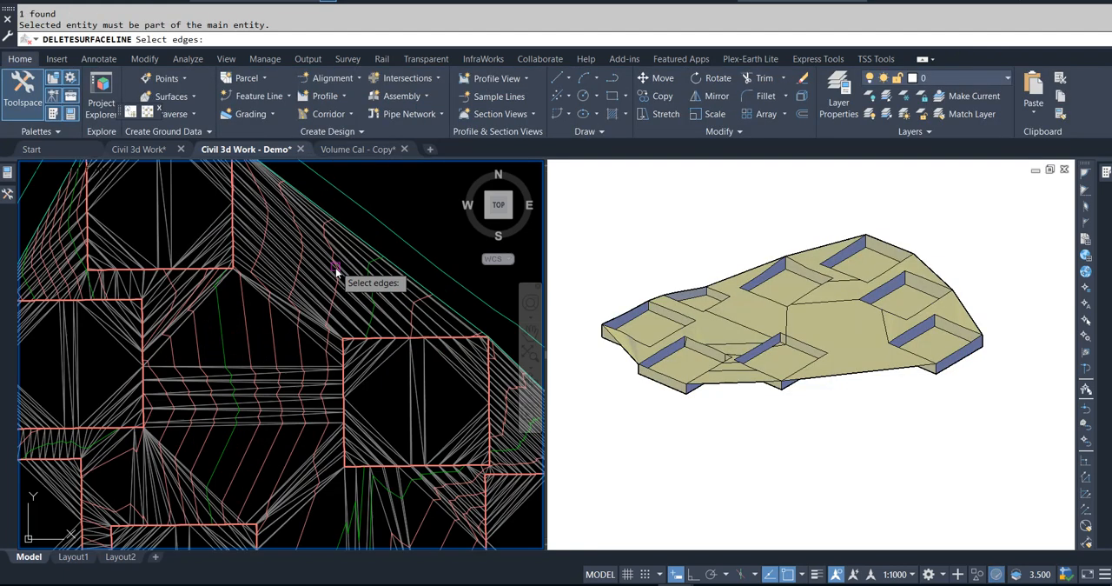
{"action": "left_click", "coordinate": [409, 241]}
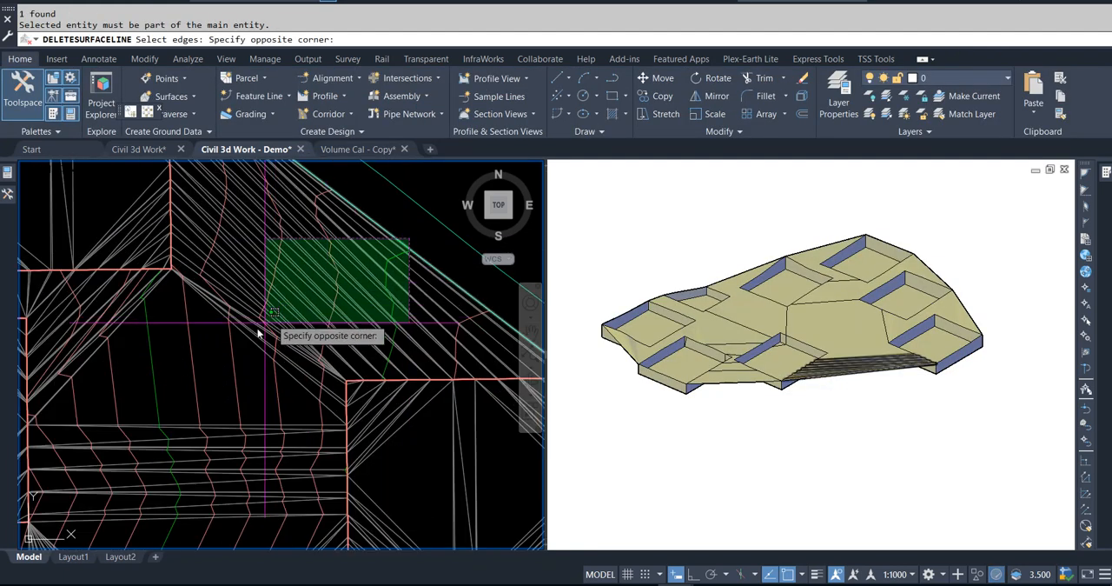
{"action": "left_click", "coordinate": [237, 343]}
{"action": "key", "text": "Return"}
{"action": "scroll", "coordinate": [330, 291], "scroll_direction": "down", "scroll_amount": 5}
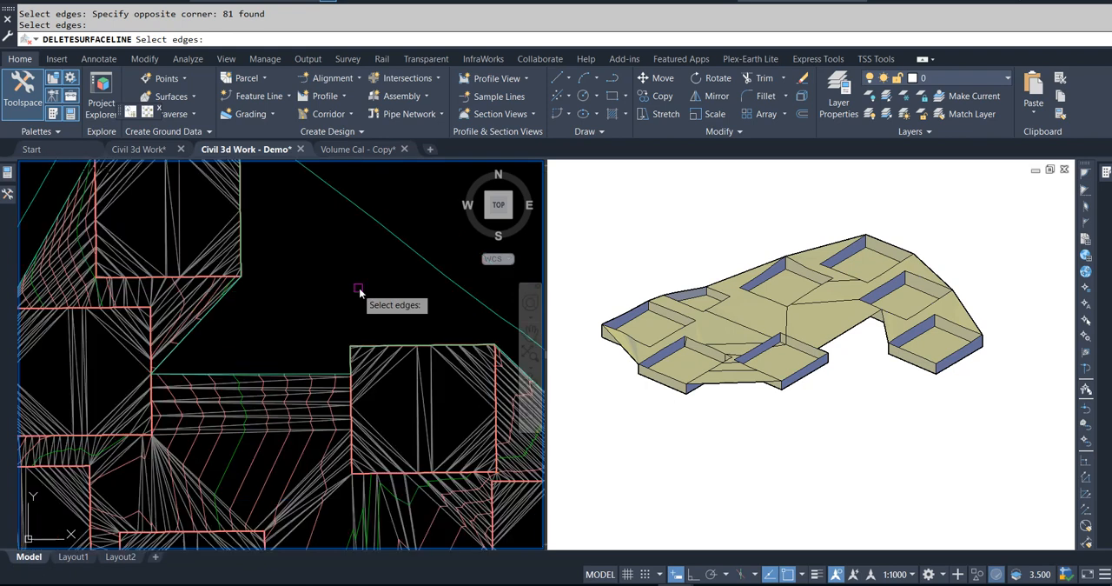
Step: Delete the surface edges crossing the central gap between the western and eastern pits and those linking the northernmost pit to its southwestern neighbour
{"action": "scroll", "coordinate": [316, 348], "scroll_direction": "up", "scroll_amount": 3}
{"action": "scroll", "coordinate": [357, 445], "scroll_direction": "up", "scroll_amount": 4}
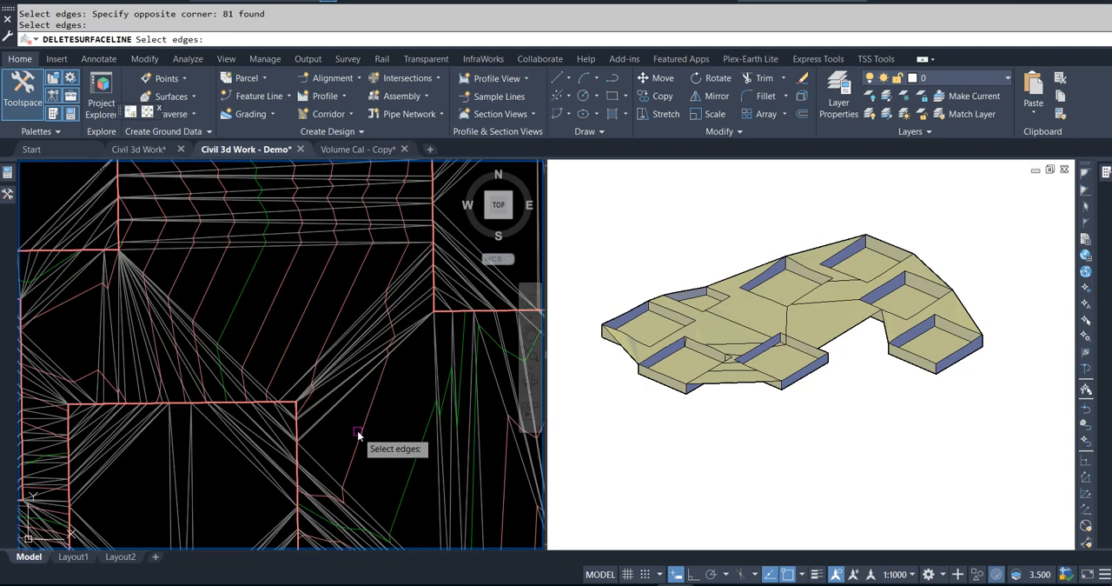
{"action": "left_click", "coordinate": [374, 382]}
{"action": "scroll", "coordinate": [374, 382], "scroll_direction": "down", "scroll_amount": 4}
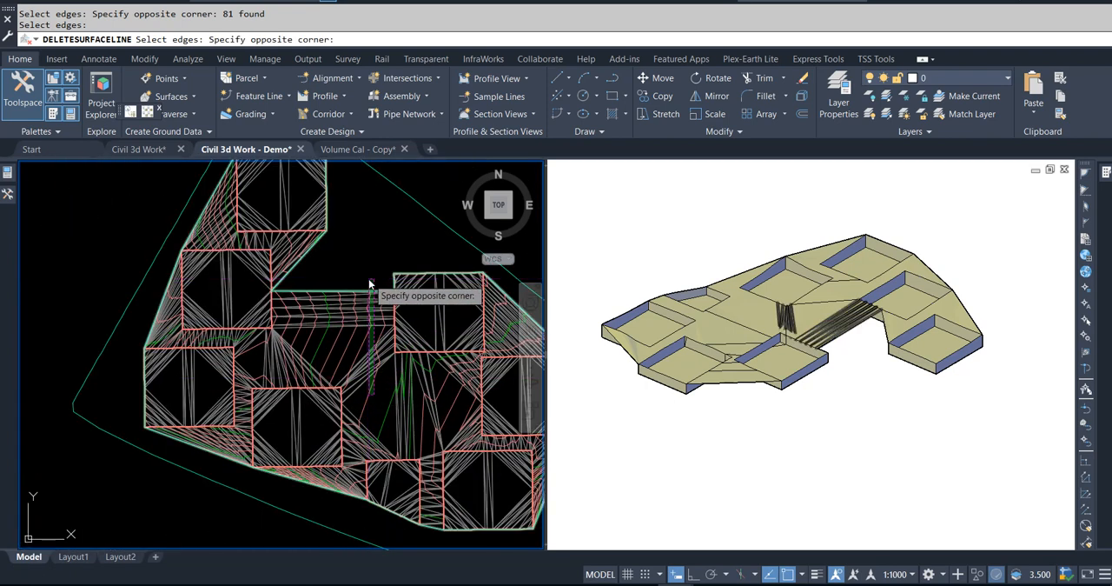
{"action": "left_click", "coordinate": [300, 248]}
{"action": "scroll", "coordinate": [302, 245], "scroll_direction": "up", "scroll_amount": 3}
{"action": "left_click", "coordinate": [336, 305]}
{"action": "left_click", "coordinate": [293, 266]}
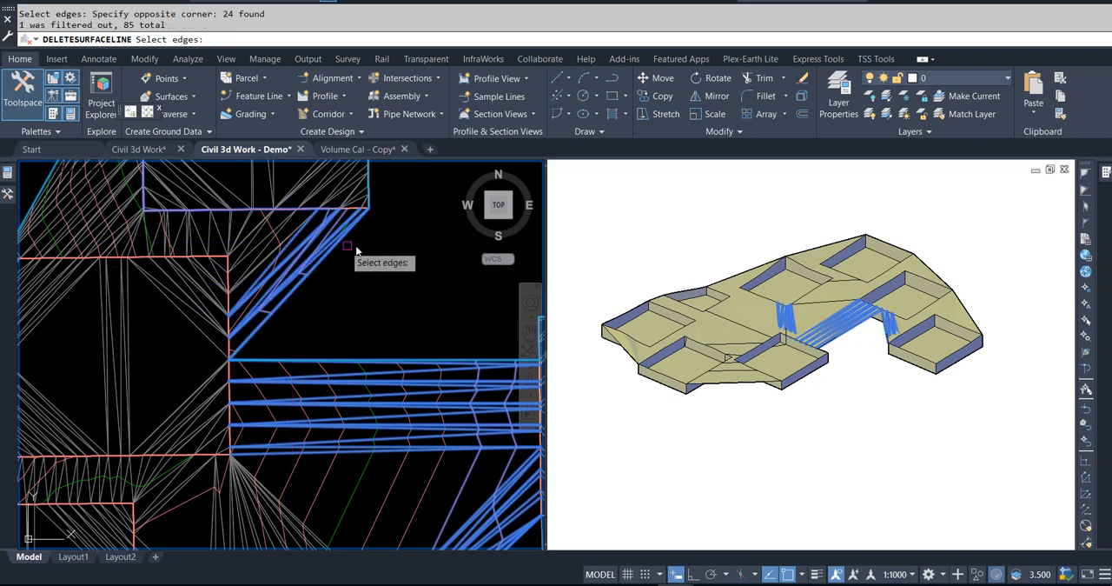
{"action": "left_click", "coordinate": [372, 225]}
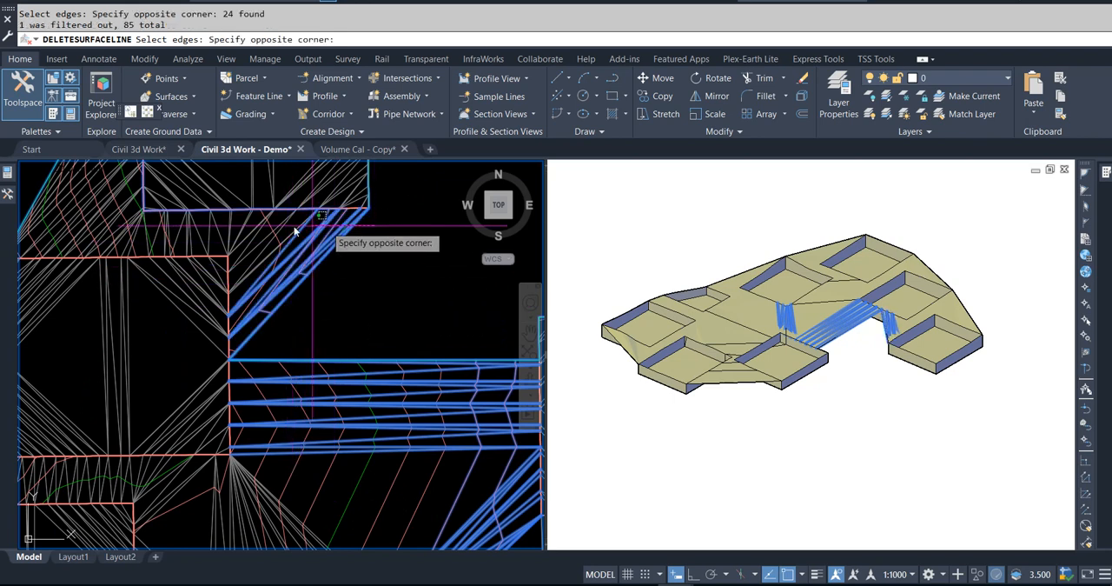
{"action": "left_click", "coordinate": [22, 228]}
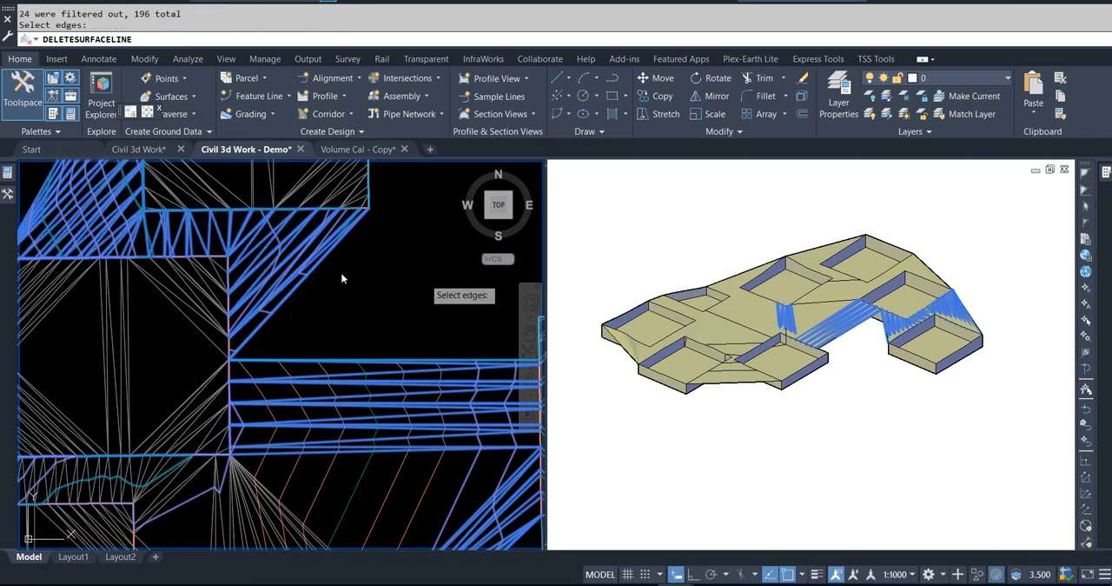
{"action": "key", "text": "Return"}
Step: Delete the remaining surface edges linking the pits so each excavation stands separate, and finish the line deletion
{"action": "scroll", "coordinate": [337, 272], "scroll_direction": "down", "scroll_amount": 5}
{"action": "scroll", "coordinate": [234, 312], "scroll_direction": "up", "scroll_amount": 2}
{"action": "scroll", "coordinate": [234, 313], "scroll_direction": "up", "scroll_amount": 3}
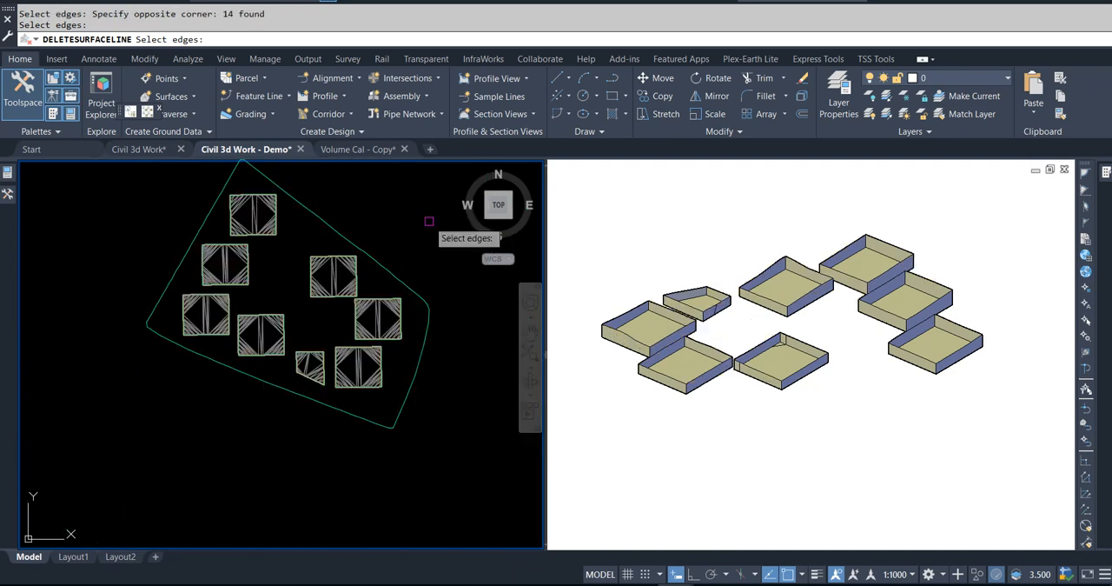
{"action": "key", "text": "Return"}
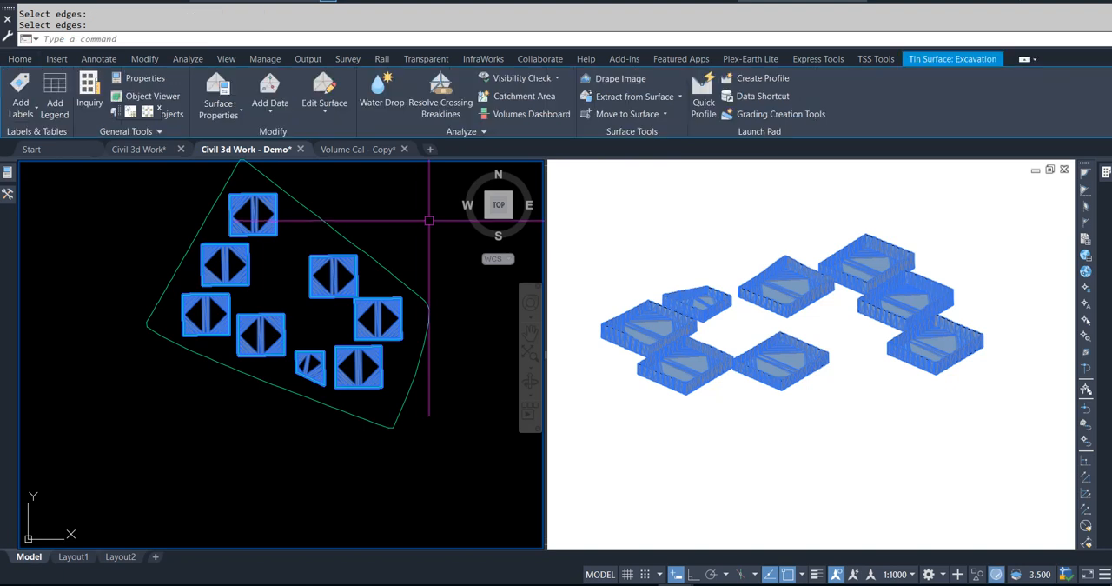
{"action": "key", "text": "Escape"}
{"action": "key", "text": "Escape"}
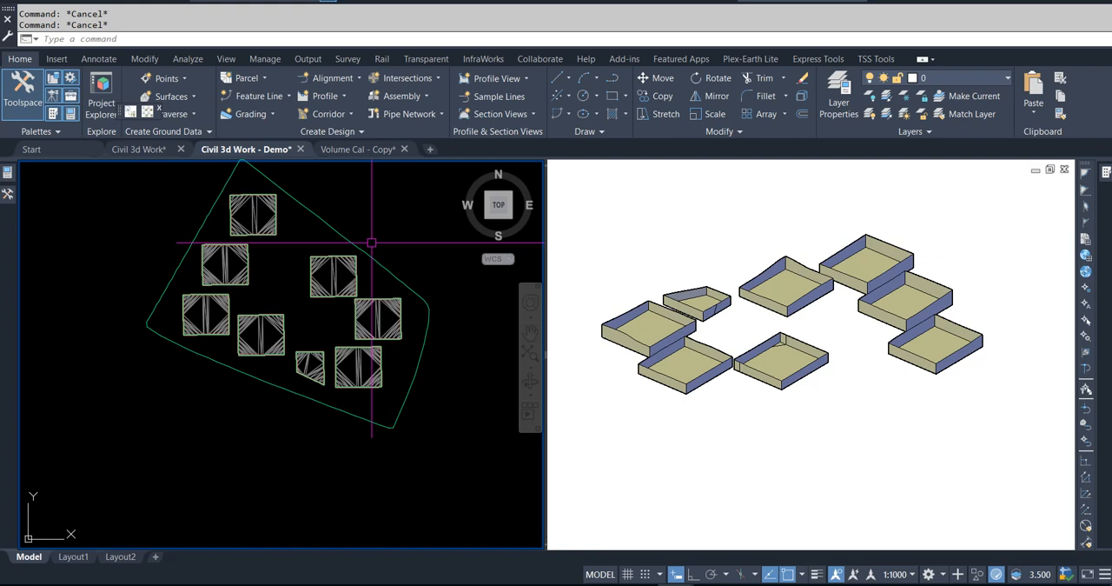
{"action": "middle_click_drag", "start_coordinate": [904, 425], "coordinate": [832, 414], "text": "shift"}
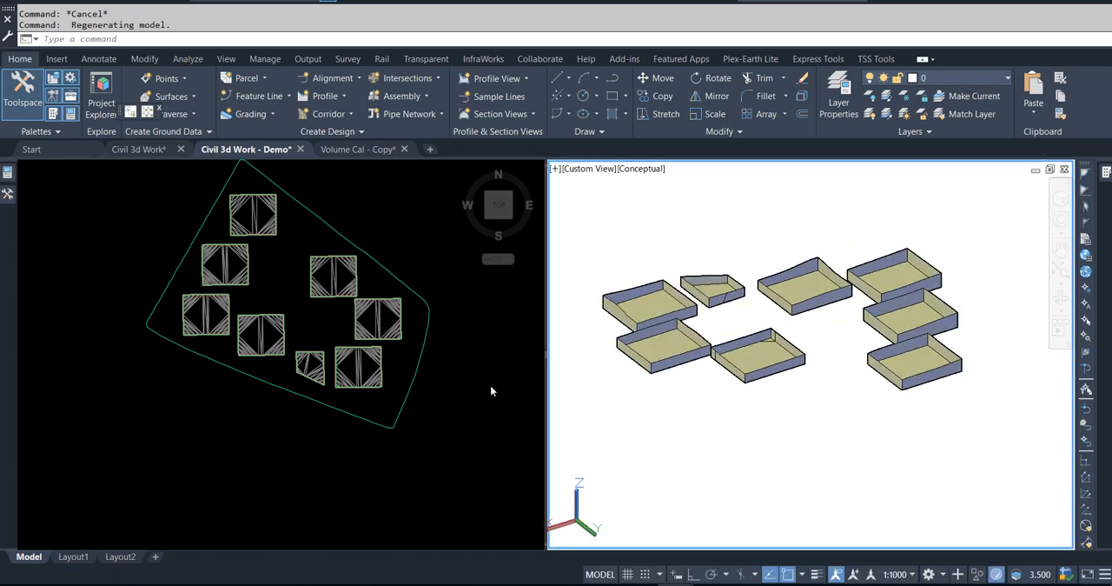
{"action": "left_click", "coordinate": [470, 333]}
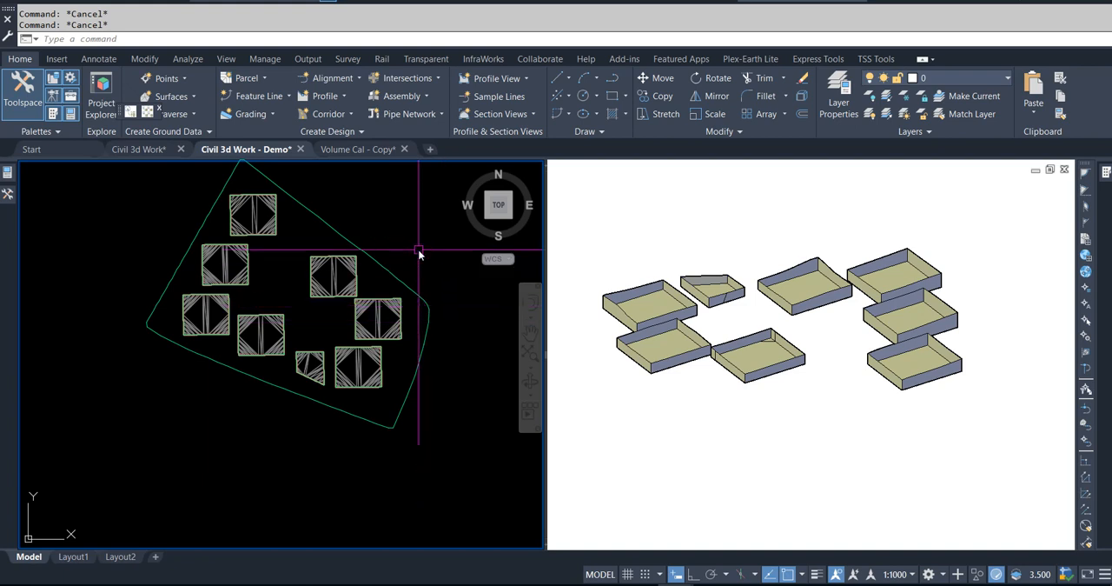
{"action": "middle_click_drag", "start_coordinate": [406, 238], "coordinate": [395, 265]}
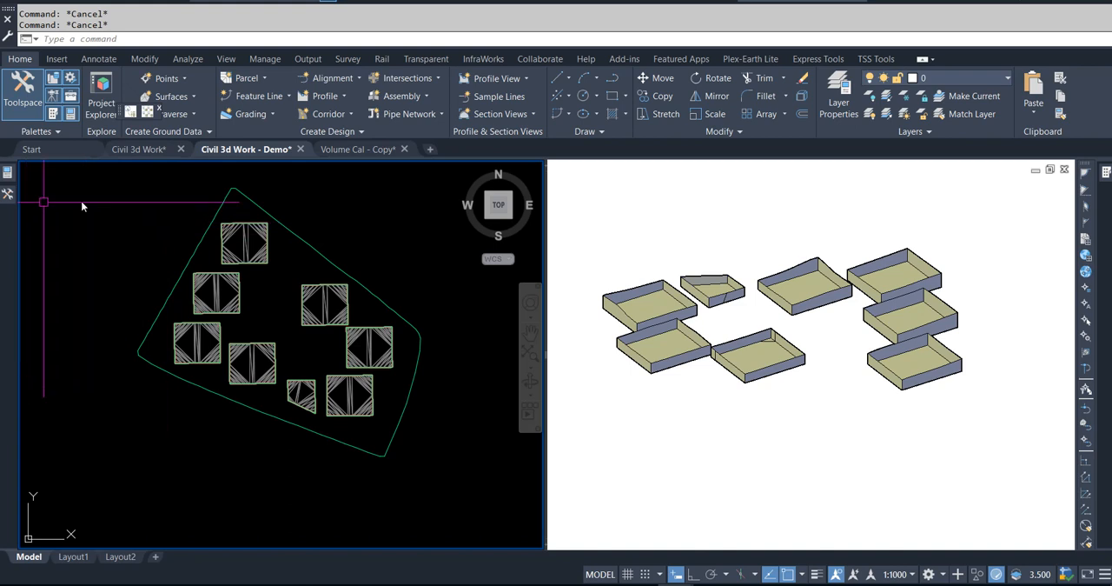
{"action": "middle_click_drag", "start_coordinate": [325, 222], "coordinate": [318, 241]}
{"action": "left_click", "coordinate": [187, 59]}
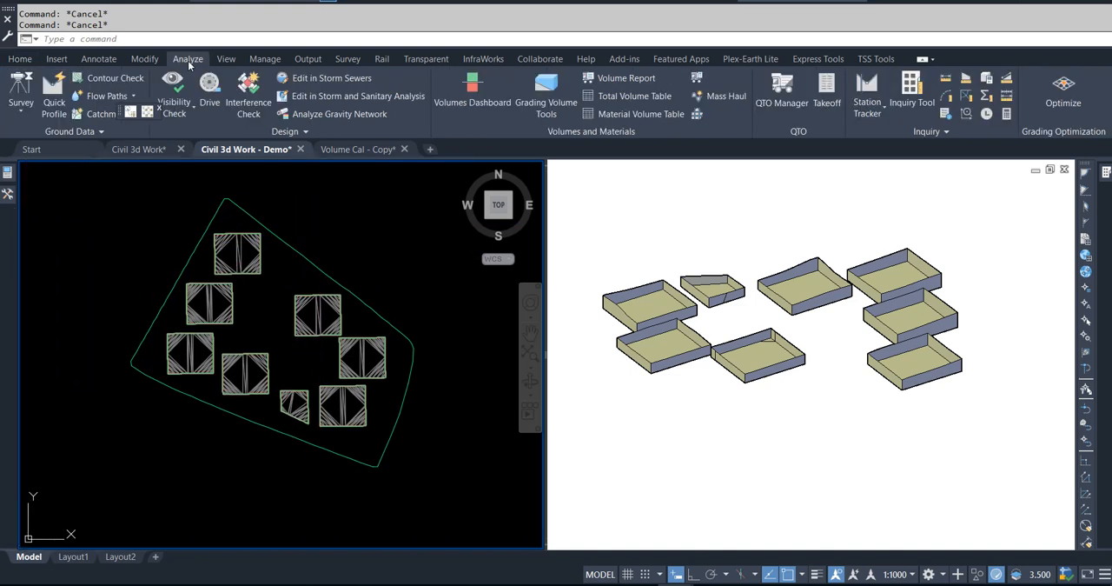
{"action": "left_click", "coordinate": [472, 91]}
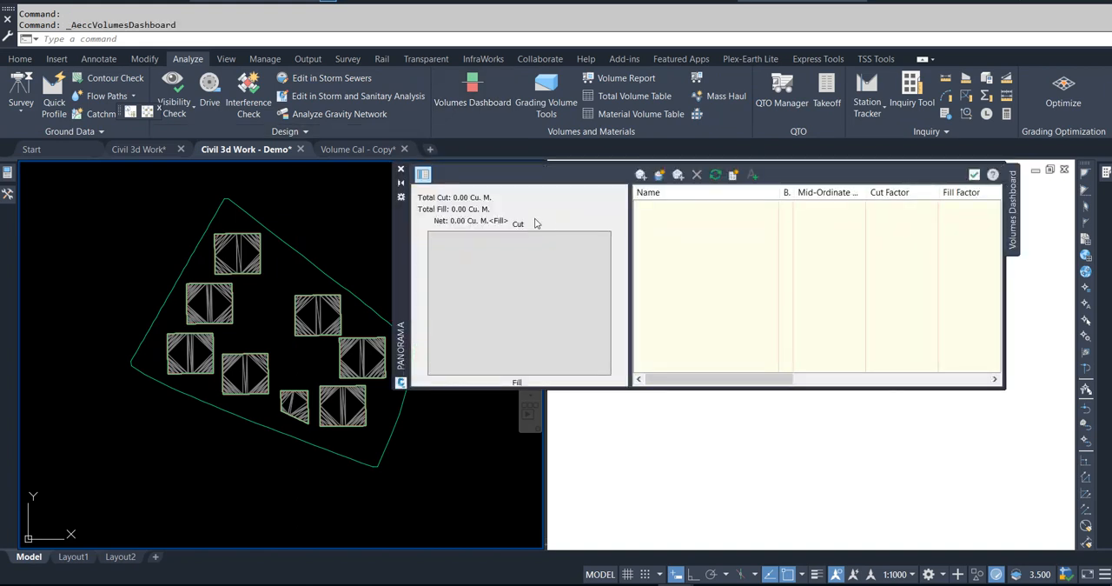
{"action": "left_click", "coordinate": [975, 175]}
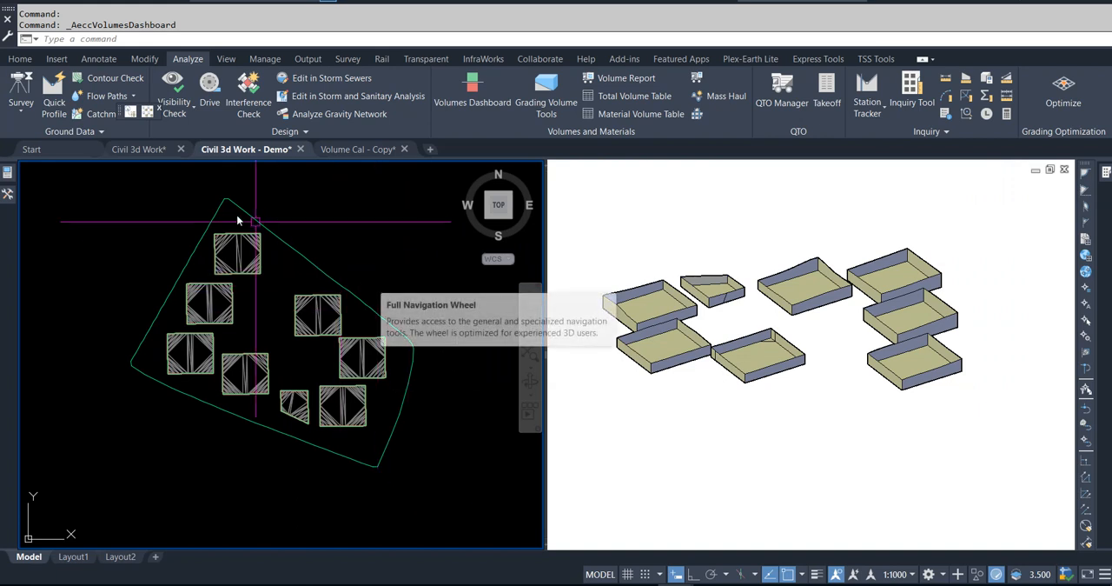
Step: Create a new TIN surface named Combined with the Contours 1m and 5m (Design) style
{"action": "left_click", "coordinate": [7, 193]}
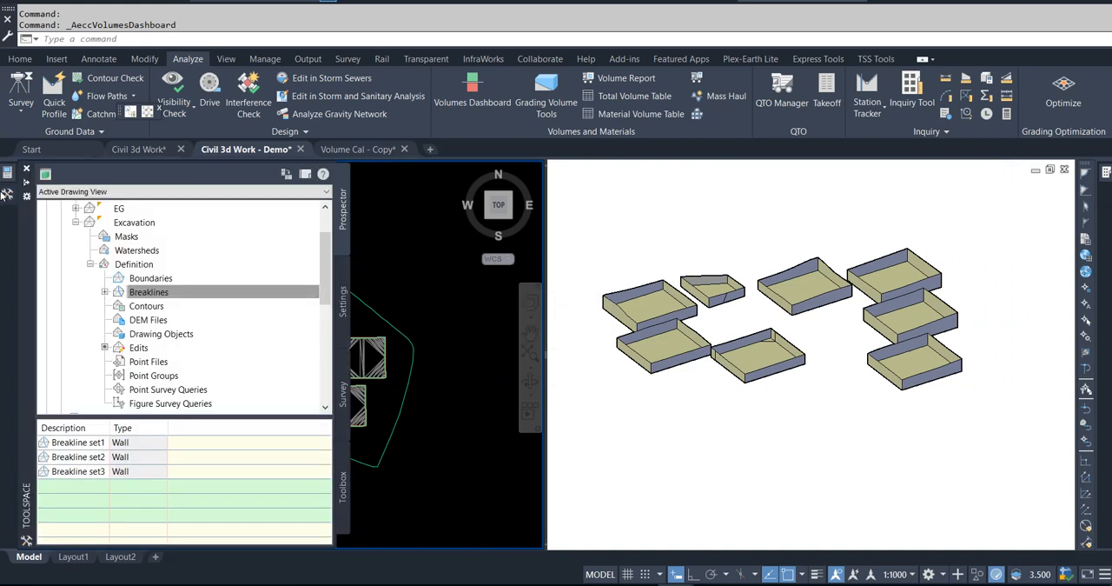
{"action": "left_click", "coordinate": [119, 211]}
{"action": "scroll", "coordinate": [107, 261], "scroll_direction": "up", "scroll_amount": 2}
{"action": "right_click", "coordinate": [102, 251]}
{"action": "left_click", "coordinate": [139, 256]}
{"action": "left_click", "coordinate": [924, 265]}
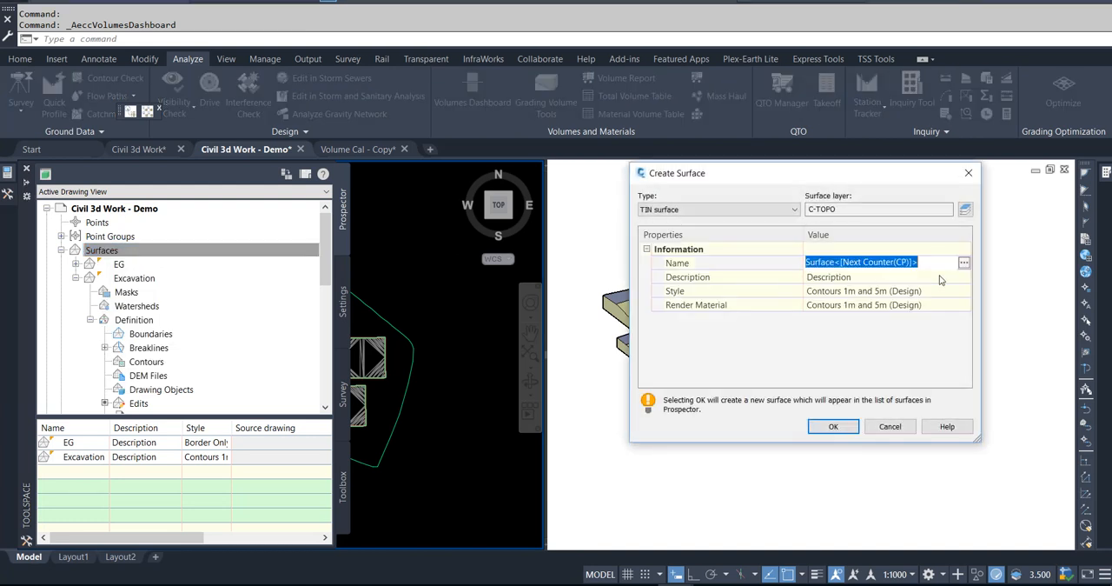
{"action": "type", "text": "Combined"}
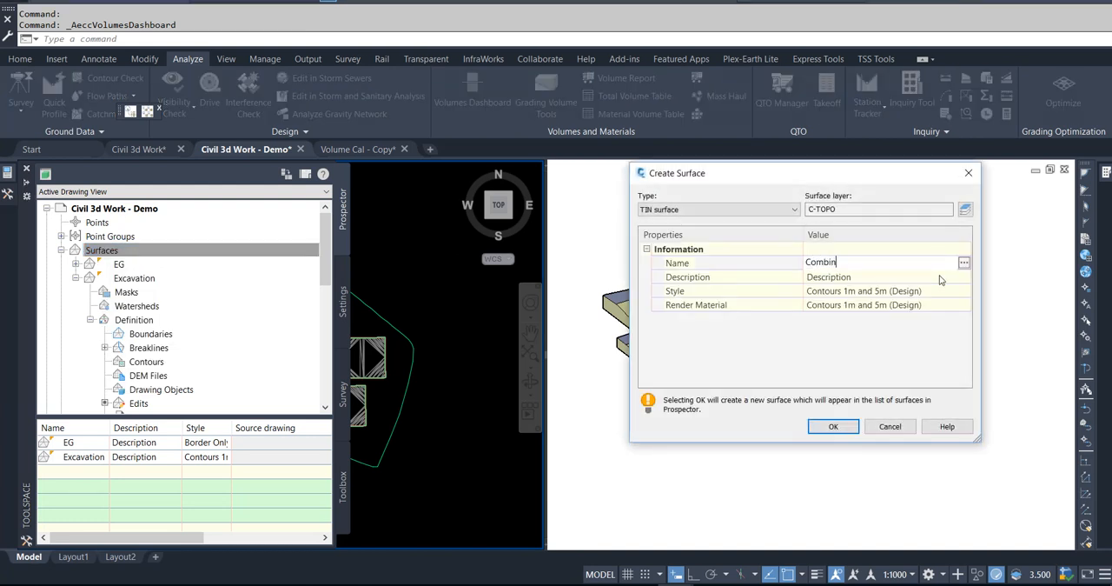
{"action": "left_click", "coordinate": [834, 426]}
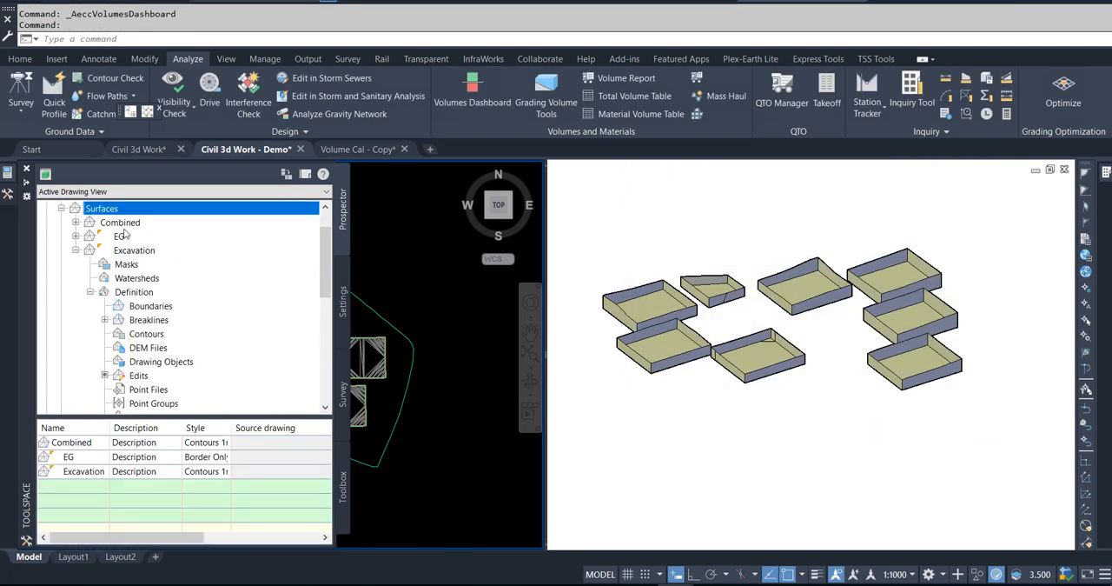
Step: Paste the EG surface, followed by the Excavation surface, into the Combined surface's definition as edits
{"action": "left_click", "coordinate": [76, 222]}
{"action": "left_click", "coordinate": [91, 265]}
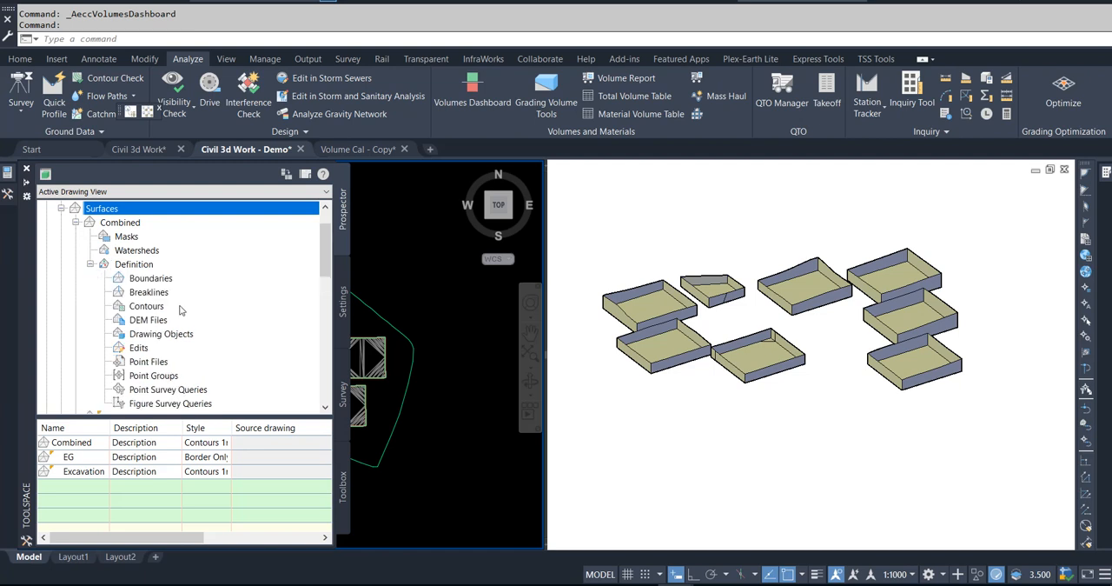
{"action": "right_click", "coordinate": [139, 347]}
{"action": "left_click", "coordinate": [196, 491]}
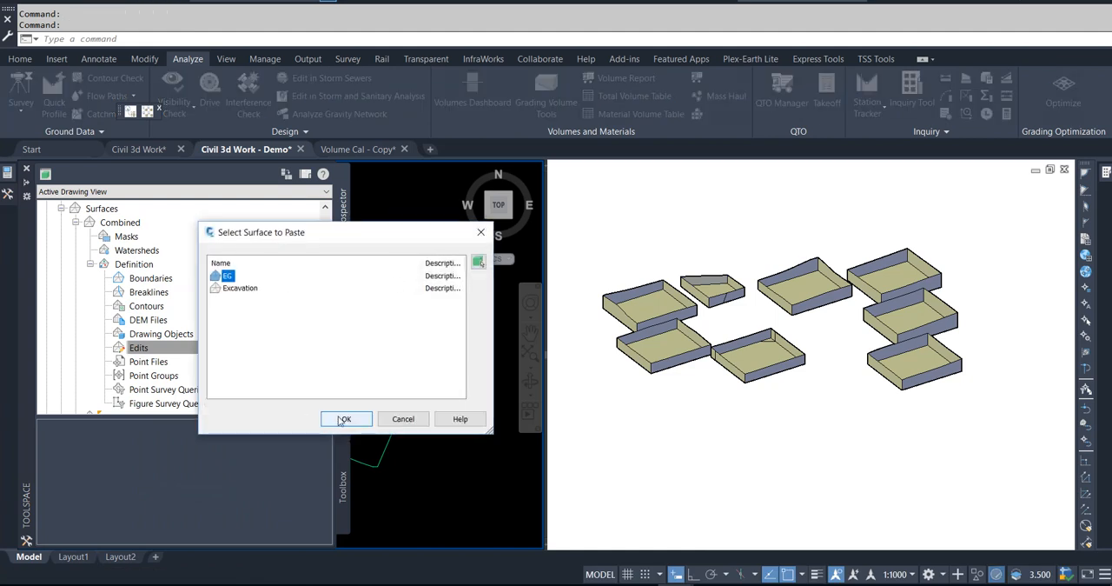
{"action": "left_click", "coordinate": [343, 418]}
{"action": "right_click", "coordinate": [139, 349]}
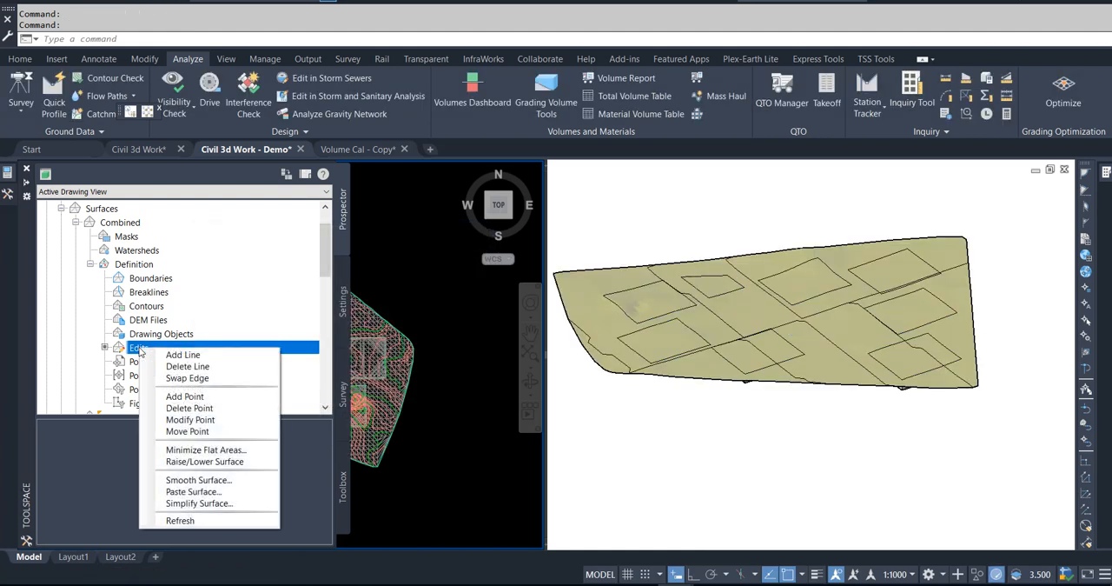
{"action": "left_click", "coordinate": [188, 492]}
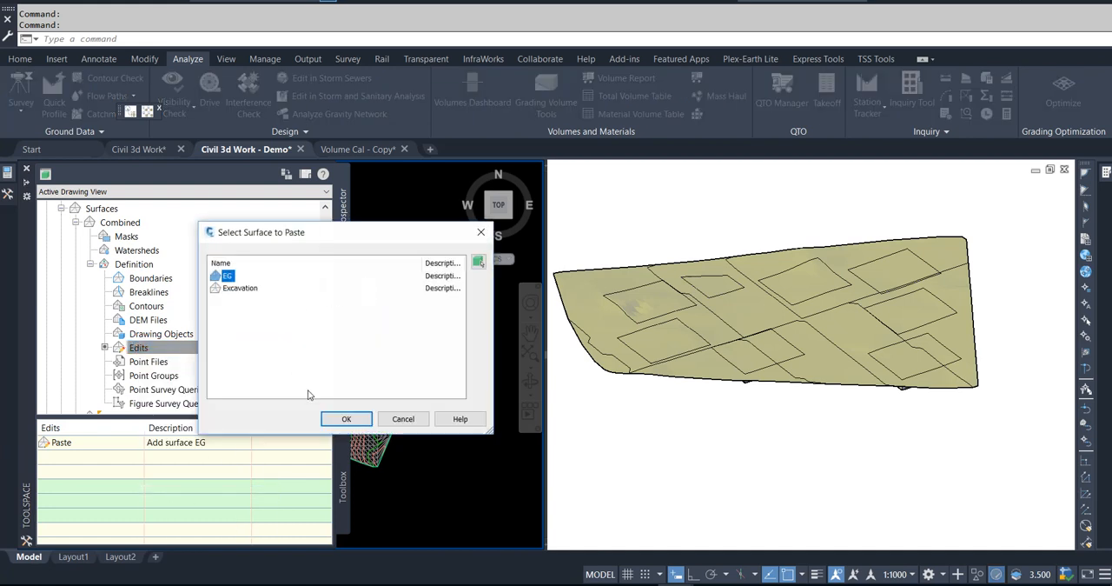
{"action": "left_click", "coordinate": [331, 423]}
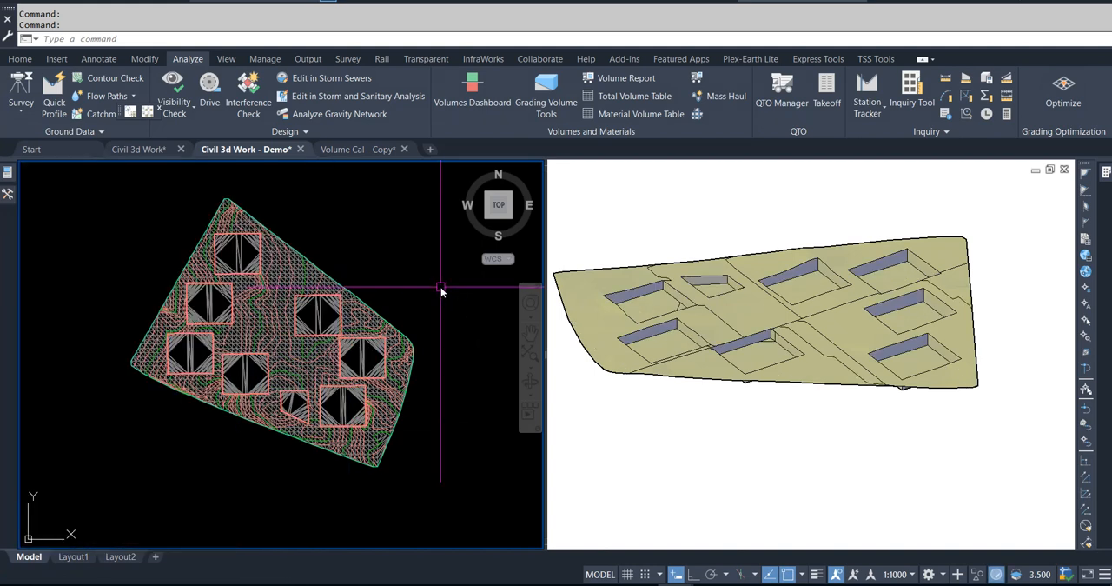
Step: Inspect the Combined surface in the Object Viewer, orbiting and zooming in on how the pits cut into the ground, and close the viewer
{"action": "mouse_move", "coordinate": [4, 197]}
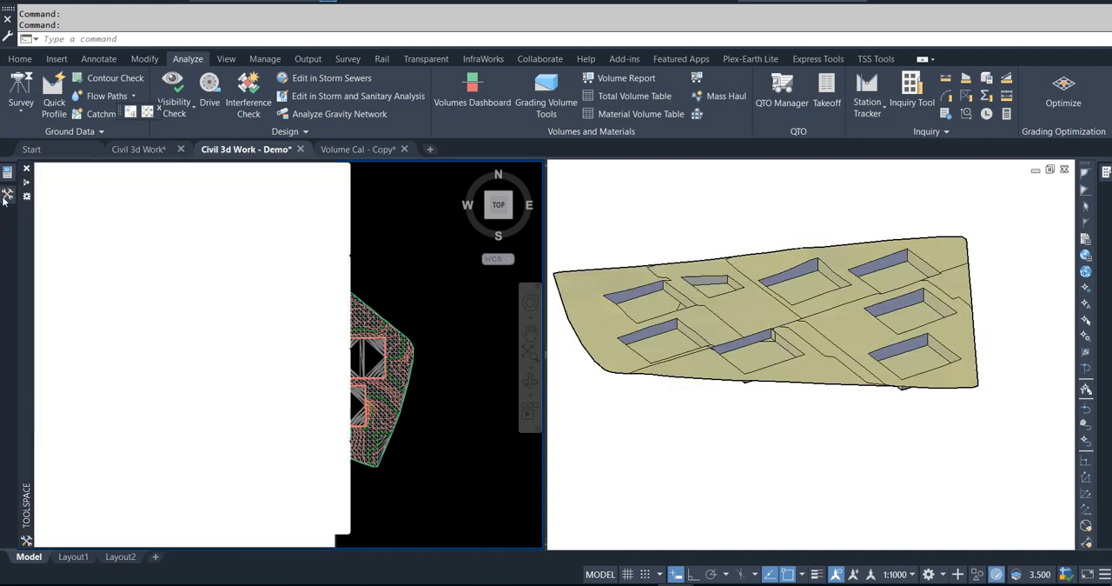
{"action": "right_click", "coordinate": [122, 222]}
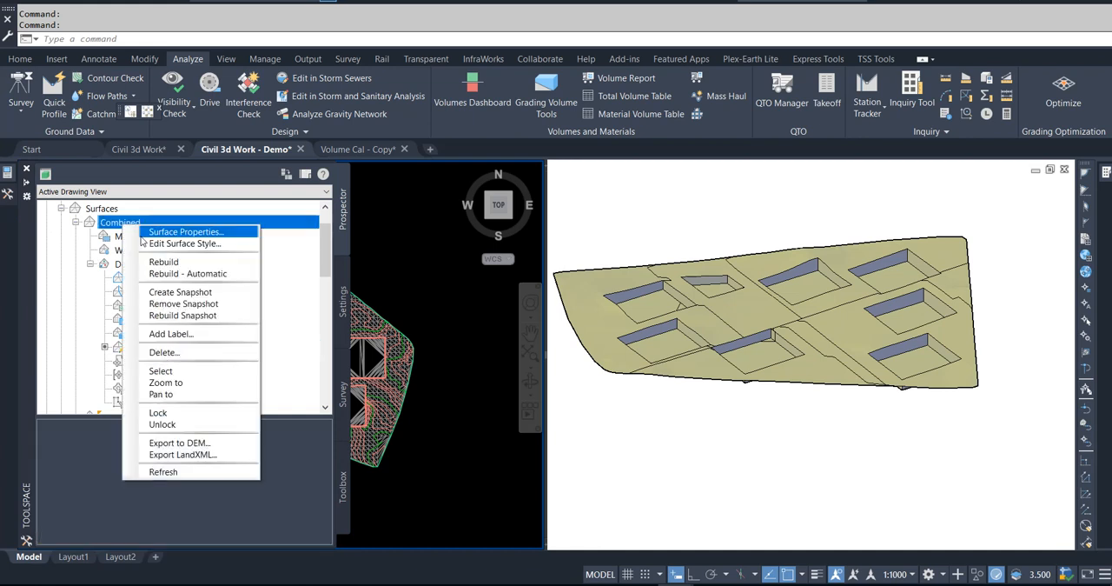
{"action": "left_click", "coordinate": [161, 371]}
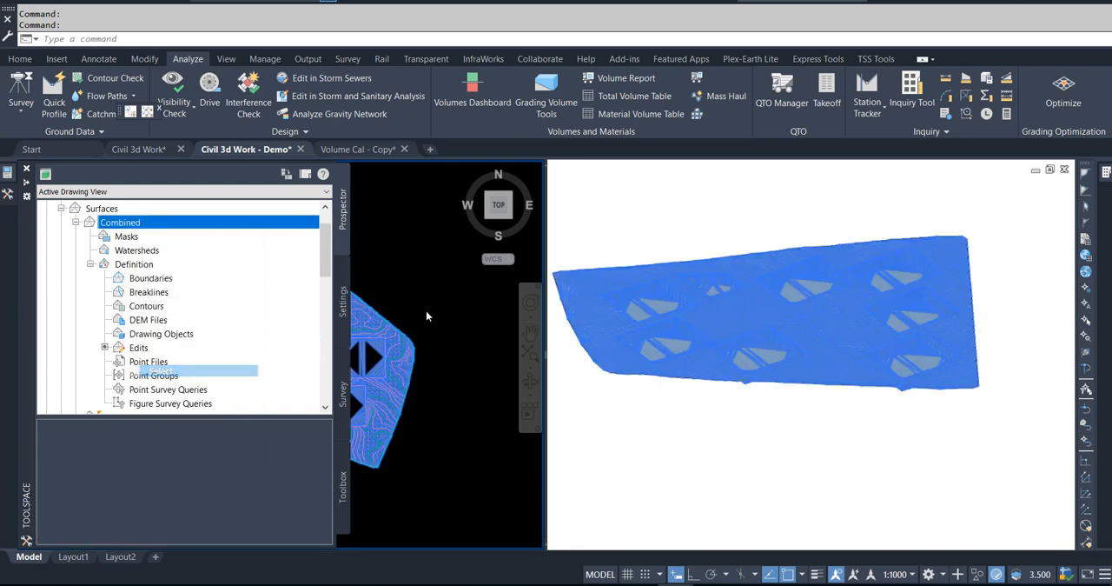
{"action": "right_click", "coordinate": [408, 266]}
{"action": "left_click", "coordinate": [452, 469]}
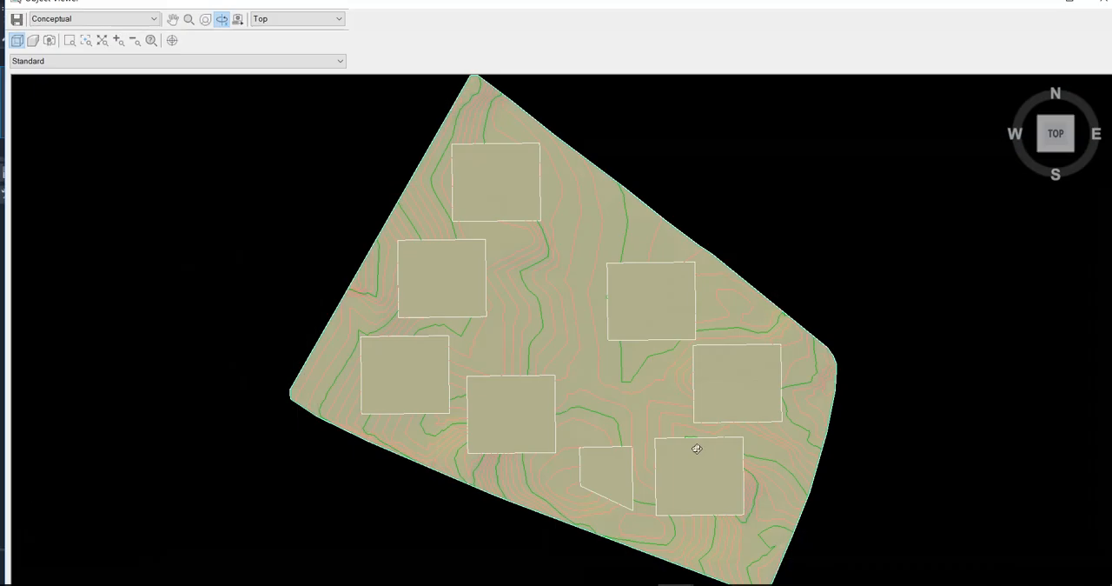
{"action": "left_click_drag", "start_coordinate": [698, 449], "coordinate": [651, 355]}
{"action": "left_click_drag", "start_coordinate": [469, 395], "coordinate": [447, 381]}
{"action": "left_click_drag", "start_coordinate": [670, 353], "coordinate": [652, 401]}
{"action": "scroll", "coordinate": [470, 388], "scroll_direction": "up", "scroll_amount": 4}
{"action": "scroll", "coordinate": [470, 389], "scroll_direction": "up", "scroll_amount": 2}
{"action": "scroll", "coordinate": [732, 361], "scroll_direction": "up", "scroll_amount": 2}
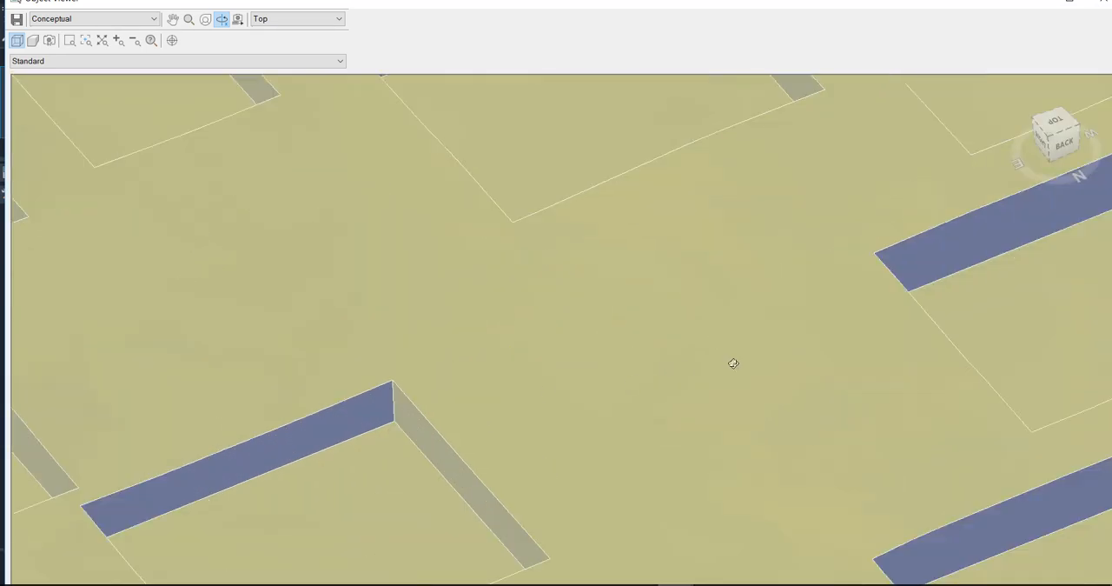
{"action": "scroll", "coordinate": [717, 375], "scroll_direction": "down", "scroll_amount": 4}
{"action": "mouse_move", "coordinate": [613, 418]}
{"action": "left_mouse_down"}
{"action": "mouse_move", "coordinate": [586, 442]}
{"action": "mouse_move", "coordinate": [593, 416]}
{"action": "left_mouse_up"}
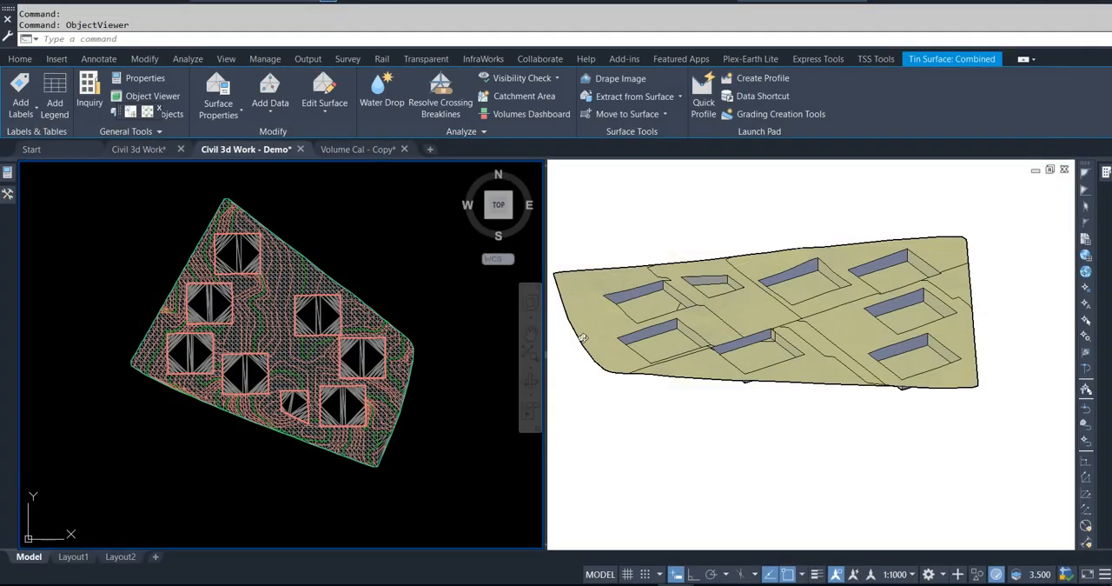
{"action": "key", "text": "Escape"}
{"action": "key", "text": "Escape"}
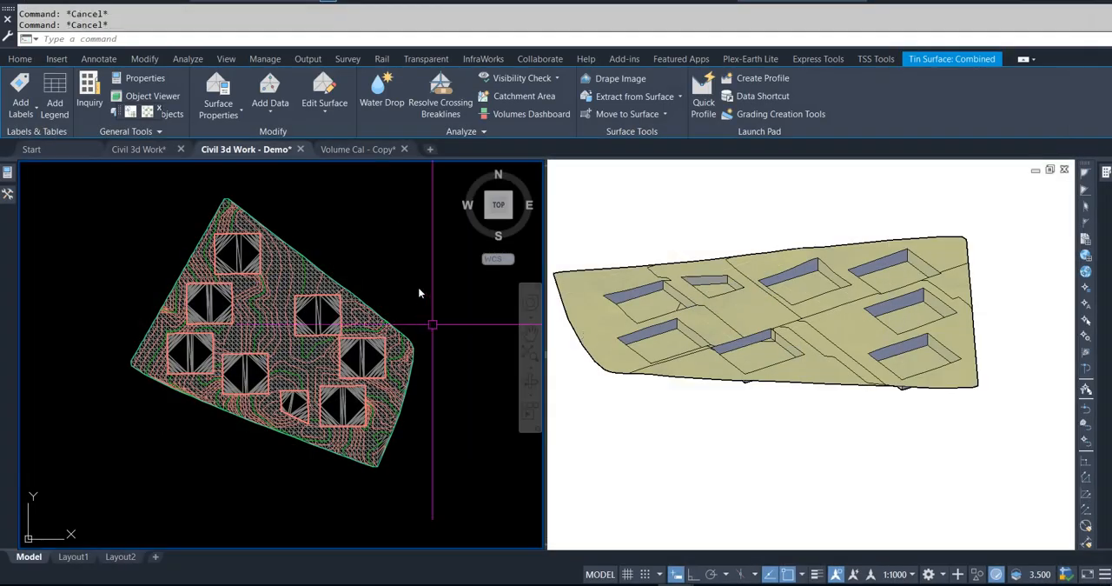
Step: Start a new TIN volume surface from the Volumes Dashboard and name it Vol with 3d Surface
{"action": "left_click", "coordinate": [474, 97]}
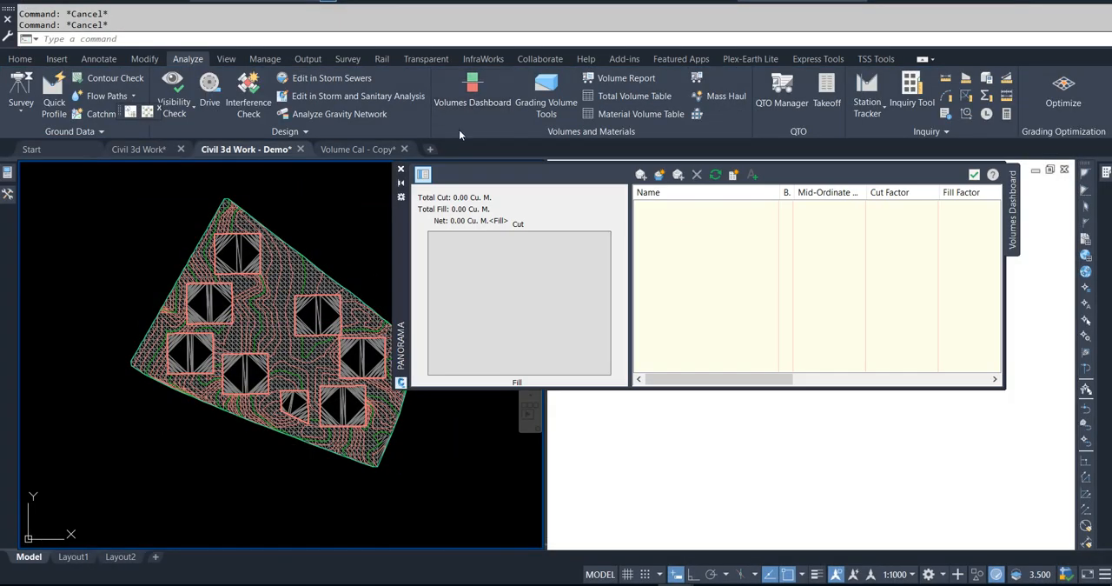
{"action": "left_click", "coordinate": [658, 177]}
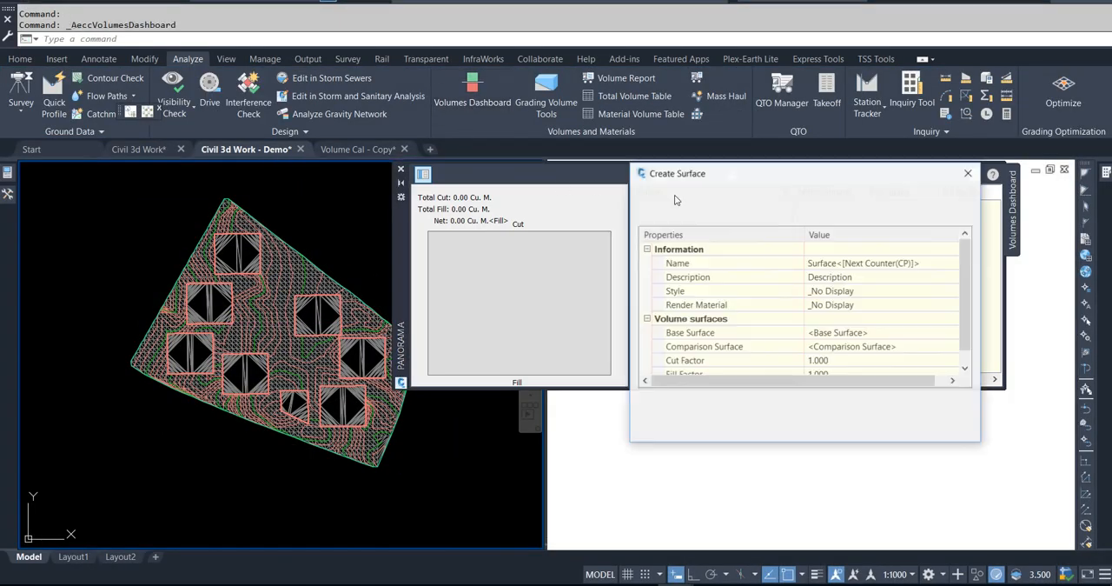
{"action": "left_click", "coordinate": [914, 268]}
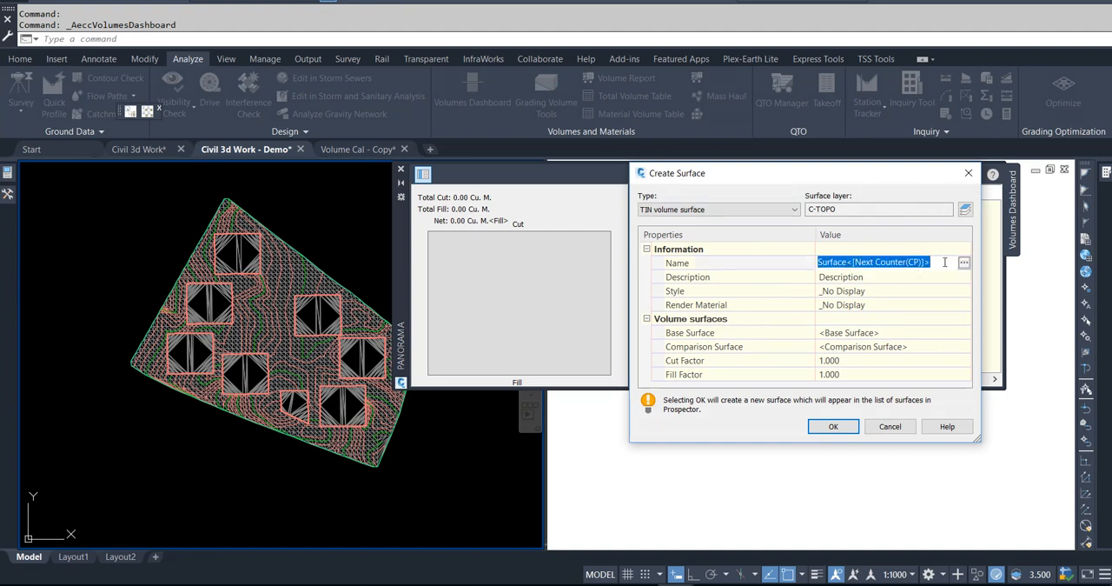
{"action": "type", "text": "Vol with 3d Surface"}
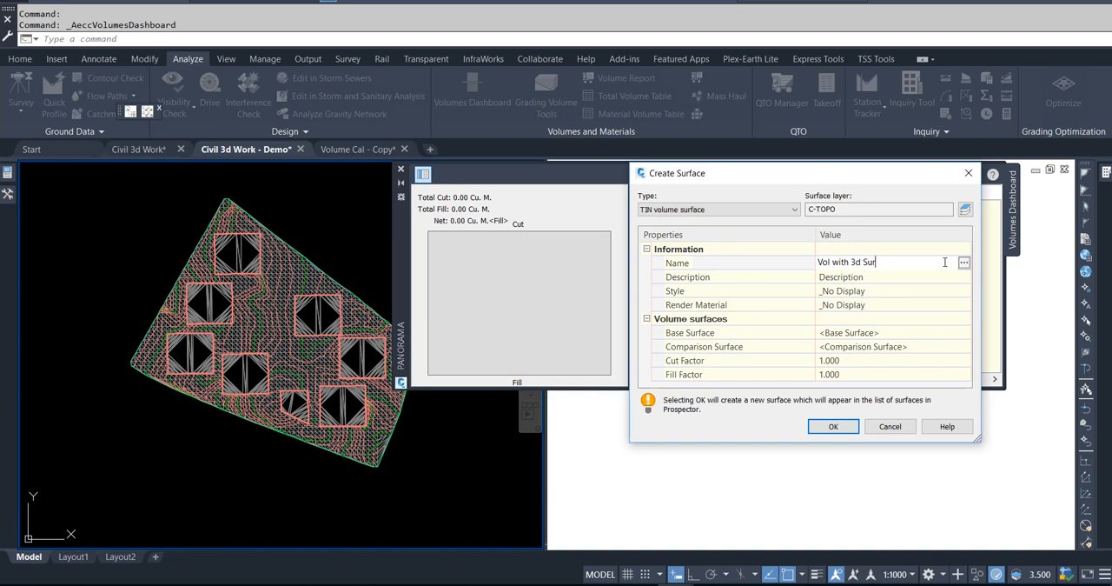
Step: Assign EG as the base surface and Combined as the comparison surface, and create the volume surface
{"action": "left_click", "coordinate": [884, 334]}
{"action": "left_click", "coordinate": [964, 338]}
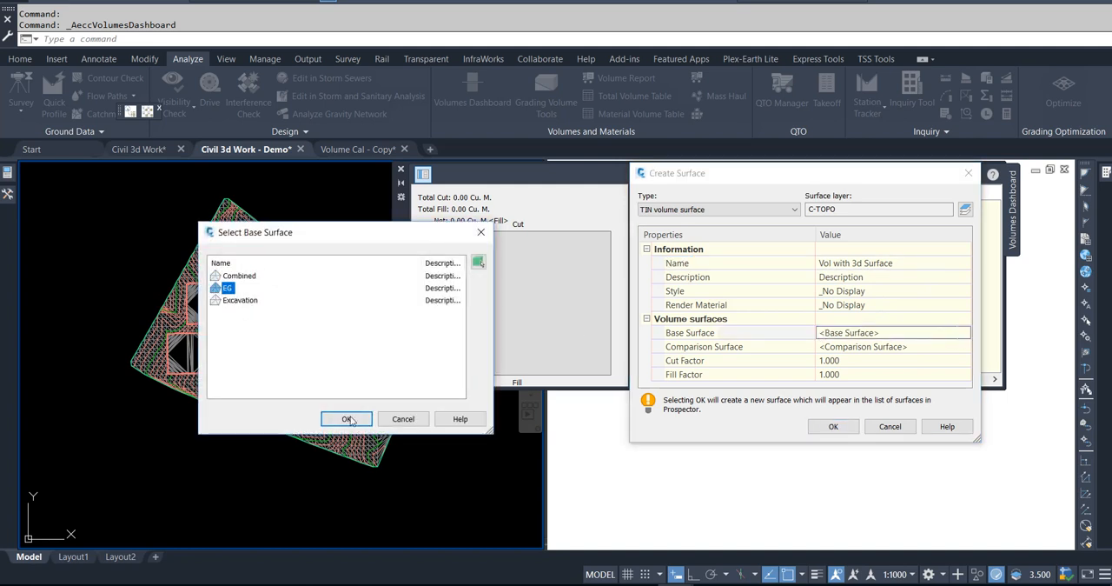
{"action": "left_click", "coordinate": [347, 419]}
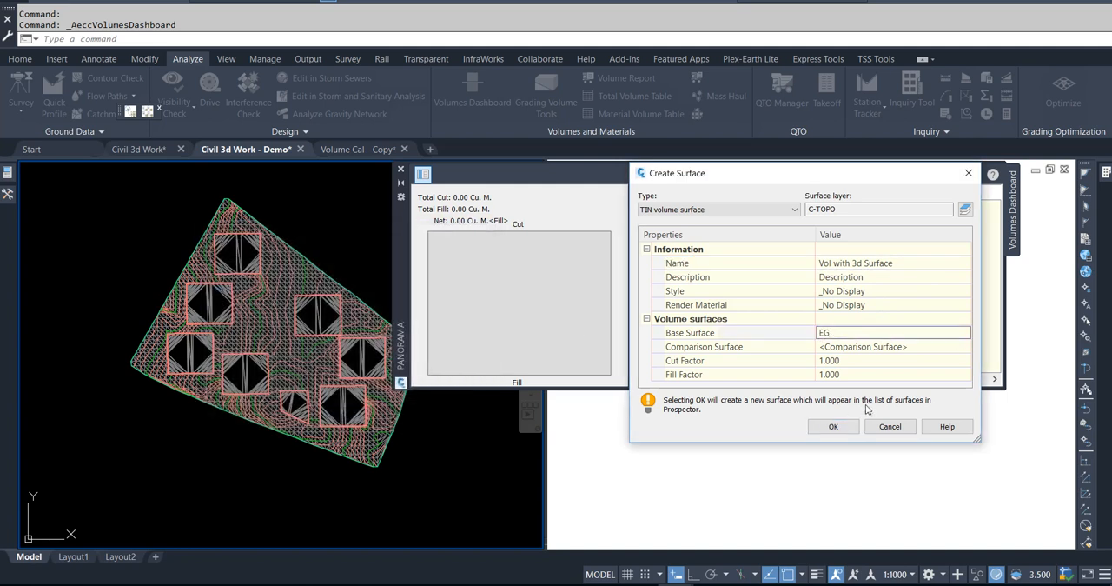
{"action": "left_click", "coordinate": [929, 347]}
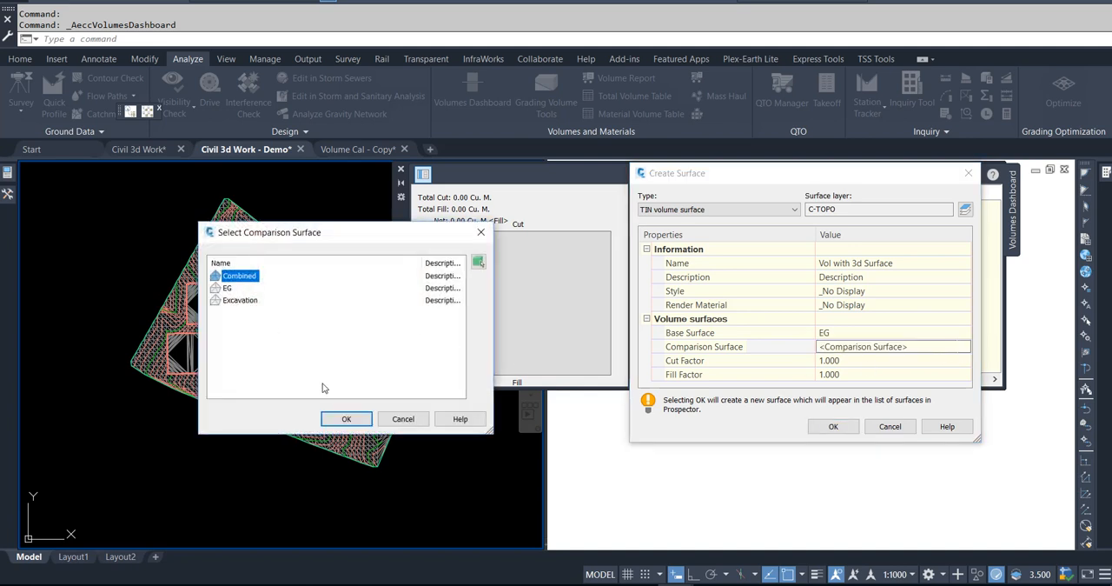
{"action": "left_click", "coordinate": [346, 417]}
{"action": "left_click", "coordinate": [855, 427]}
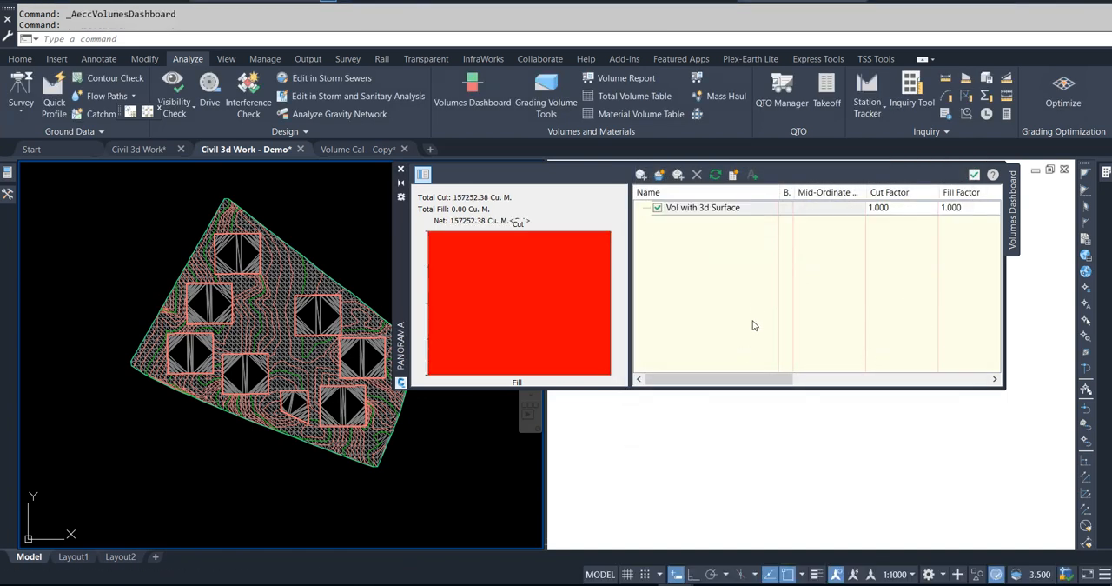
Step: Review the adjusted cut, fill and net volumes of Vol with 3d Surface, and close the Volumes Dashboard
{"action": "left_click_drag", "start_coordinate": [753, 379], "coordinate": [954, 374]}
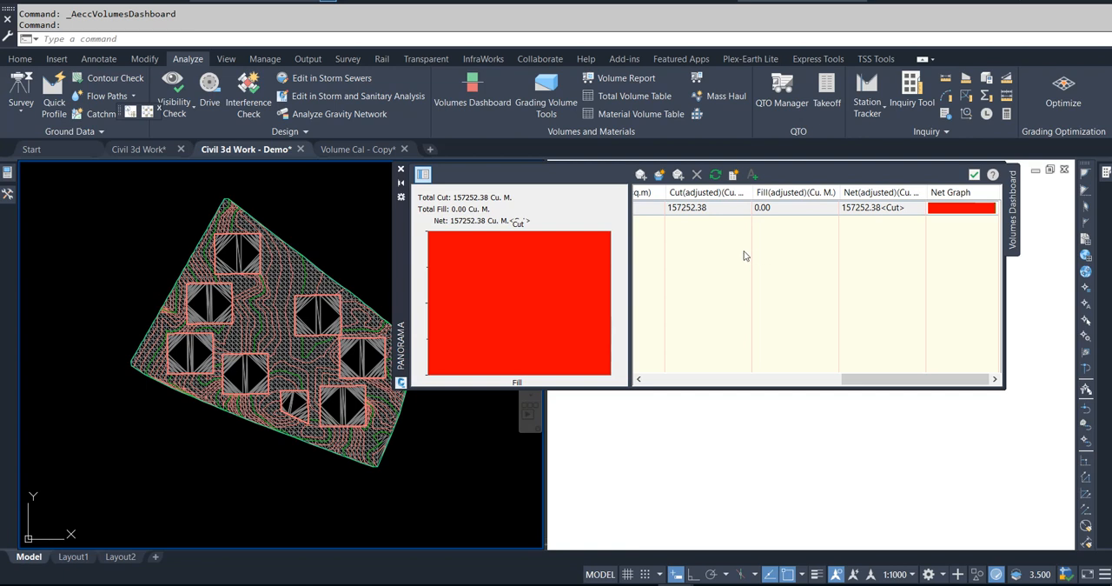
{"action": "left_click_drag", "start_coordinate": [865, 379], "coordinate": [768, 379]}
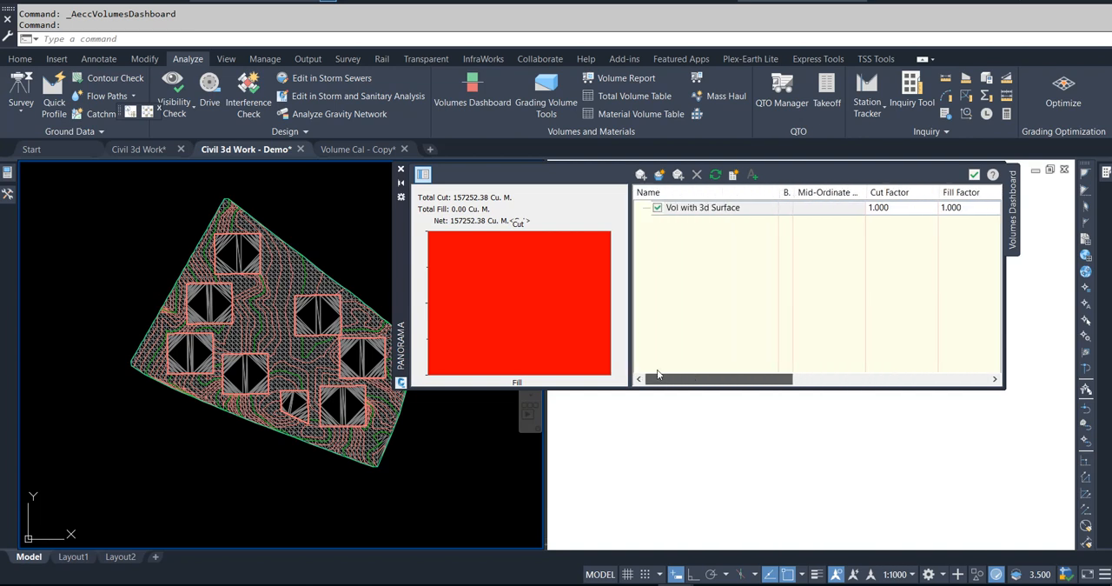
{"action": "left_click", "coordinate": [974, 173]}
{"action": "key", "text": "Escape"}
{"action": "key", "text": "Escape"}
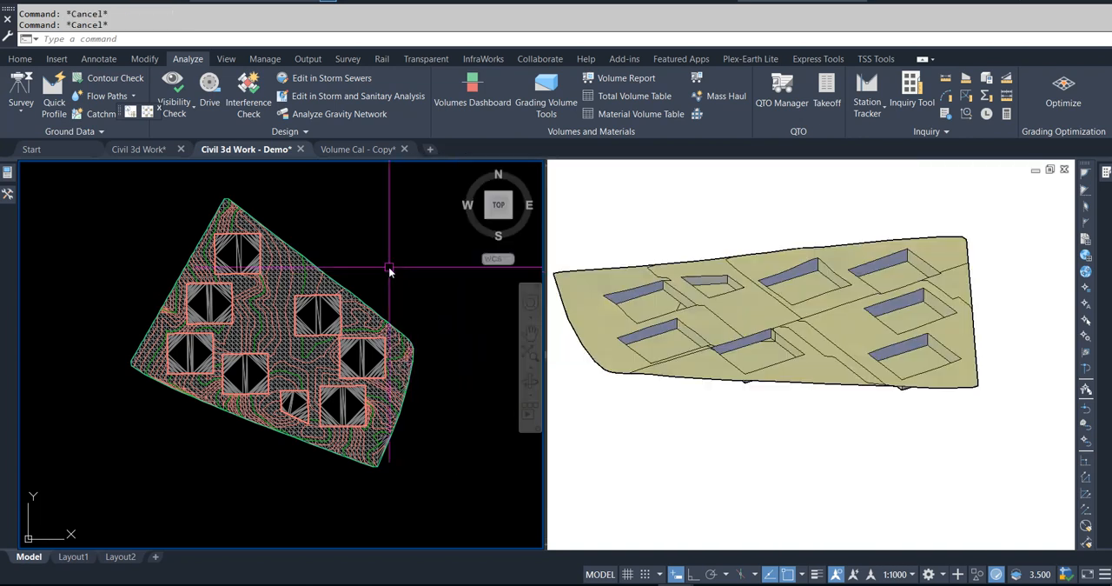
Step: Hide the Combined surface by setting its surface style to _No Display
{"action": "mouse_move", "coordinate": [8, 195]}
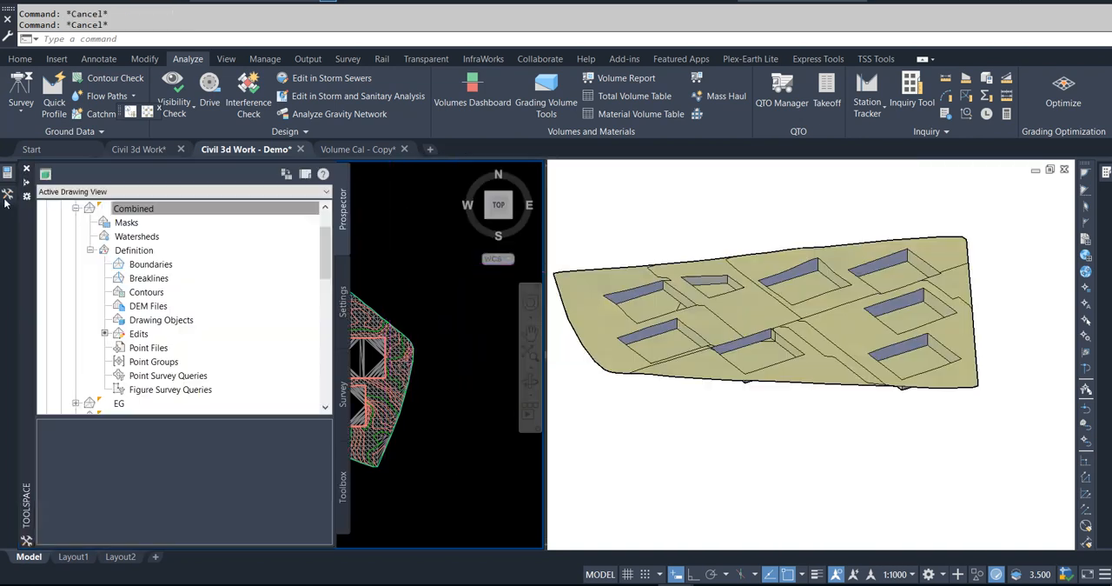
{"action": "right_click", "coordinate": [137, 210]}
{"action": "left_click", "coordinate": [187, 216]}
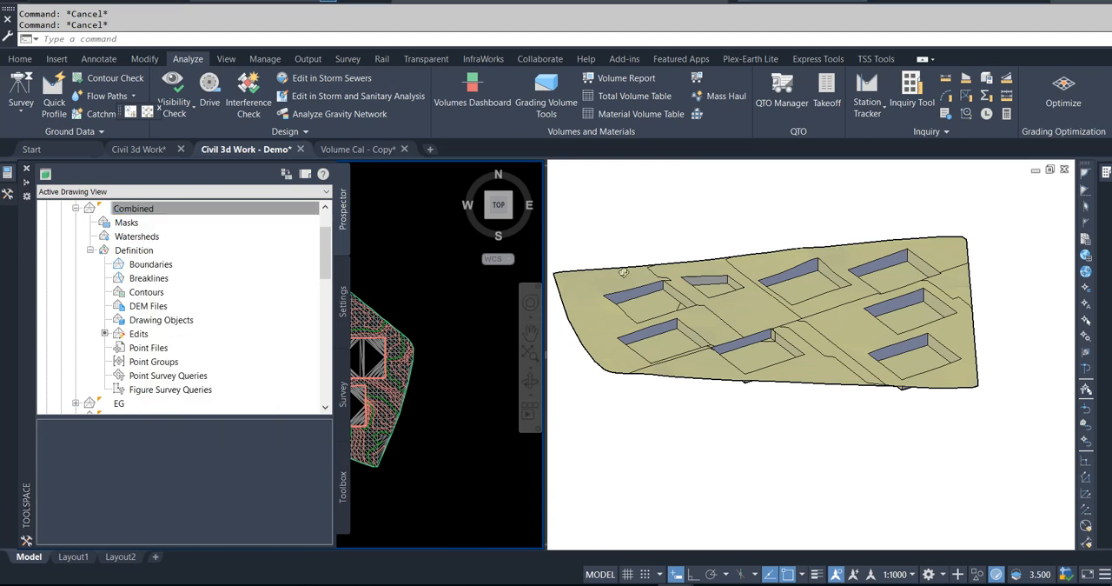
{"action": "left_click", "coordinate": [574, 209]}
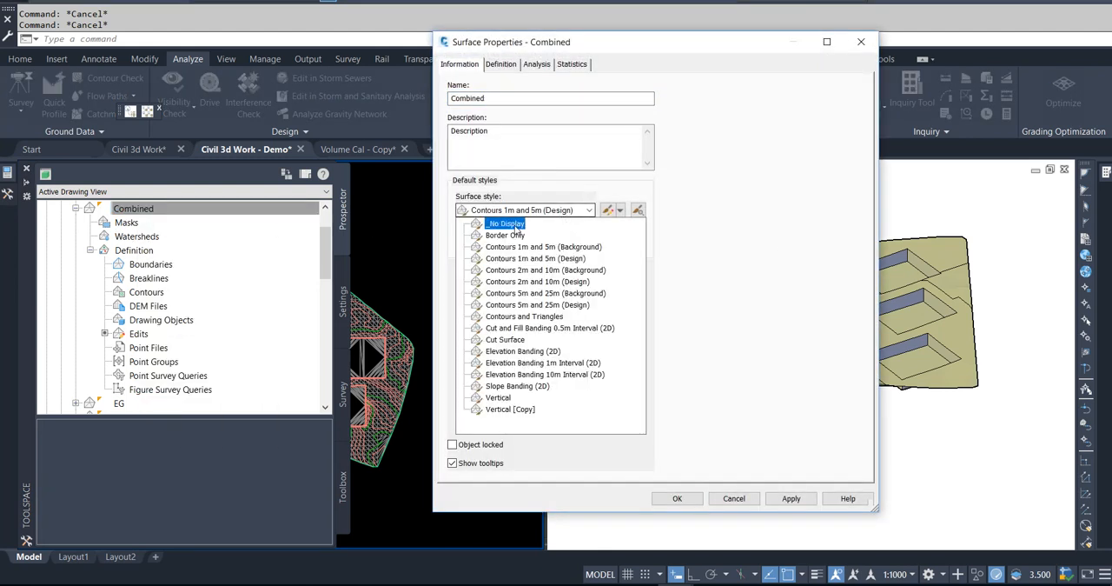
{"action": "left_click", "coordinate": [520, 224]}
{"action": "left_click", "coordinate": [677, 498]}
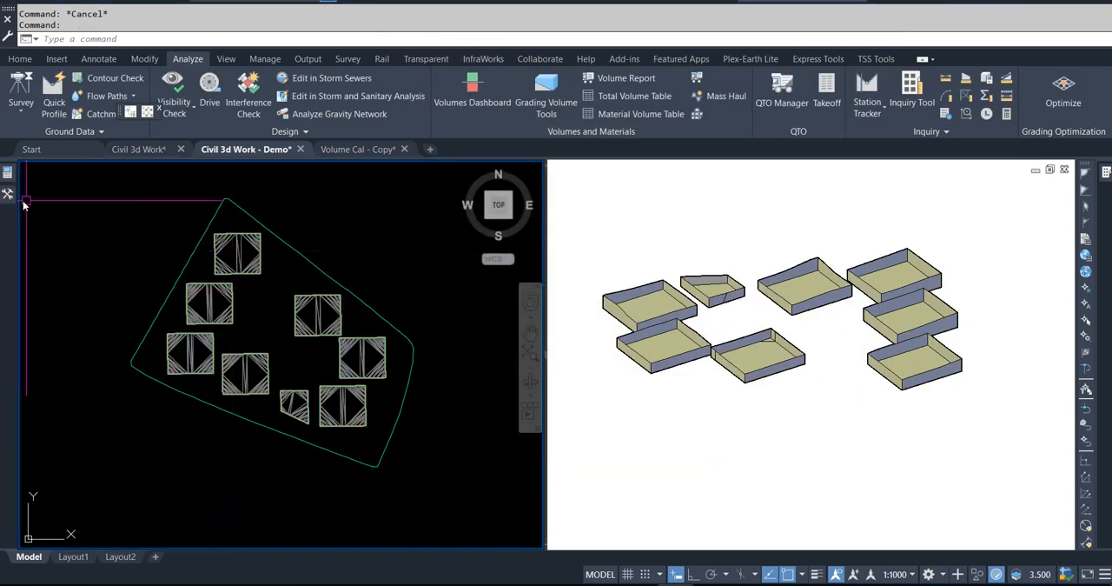
Step: Hide the Excavation surface by setting its surface style to _No Display
{"action": "left_click", "coordinate": [90, 250]}
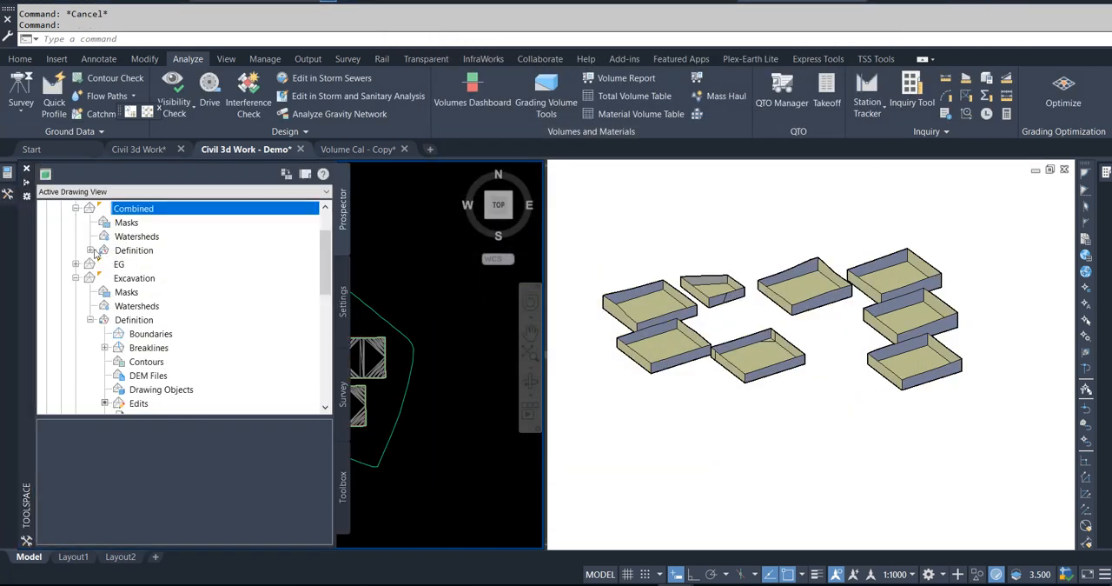
{"action": "left_click", "coordinate": [76, 278]}
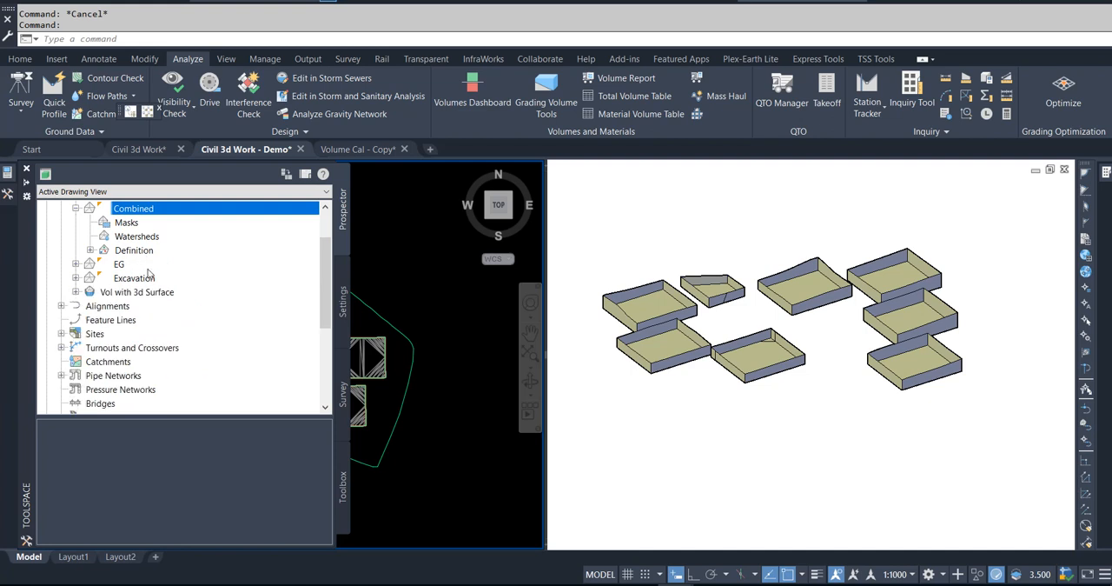
{"action": "right_click", "coordinate": [126, 278]}
{"action": "left_click", "coordinate": [203, 285]}
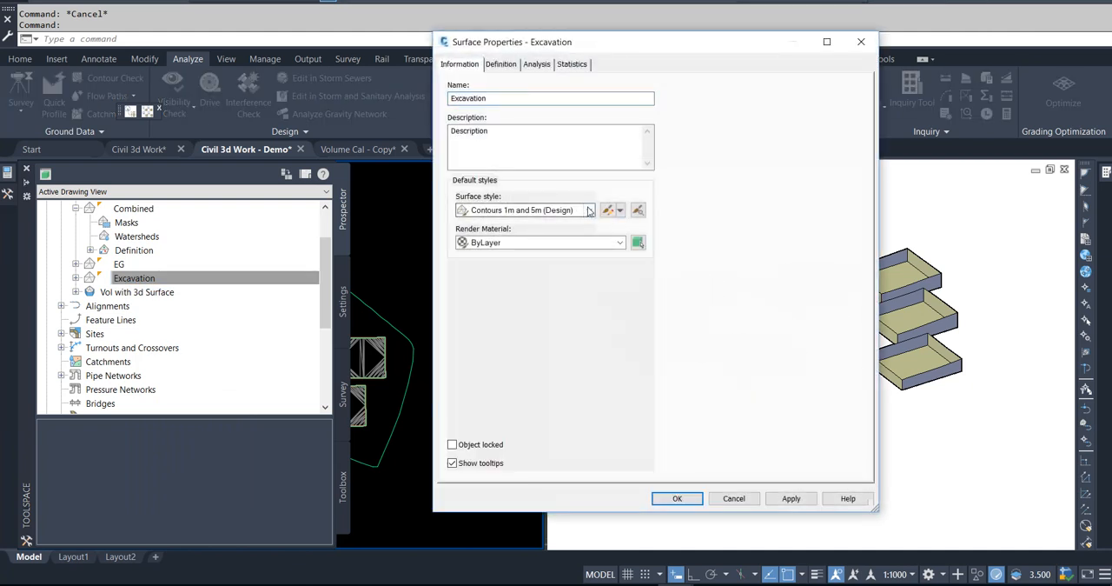
{"action": "left_click", "coordinate": [588, 211]}
{"action": "left_click", "coordinate": [511, 227]}
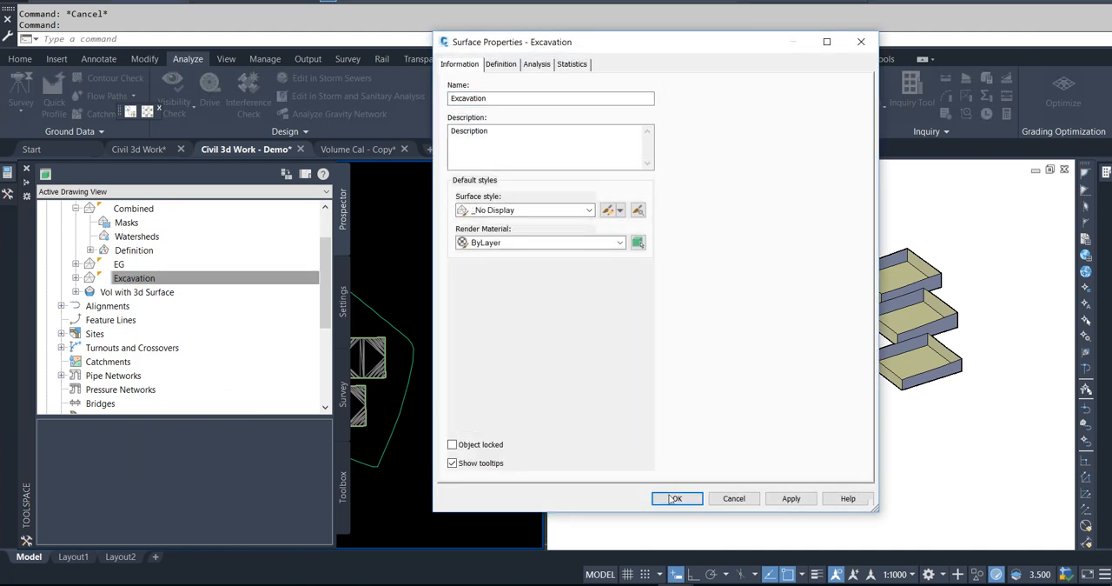
{"action": "left_click", "coordinate": [671, 496]}
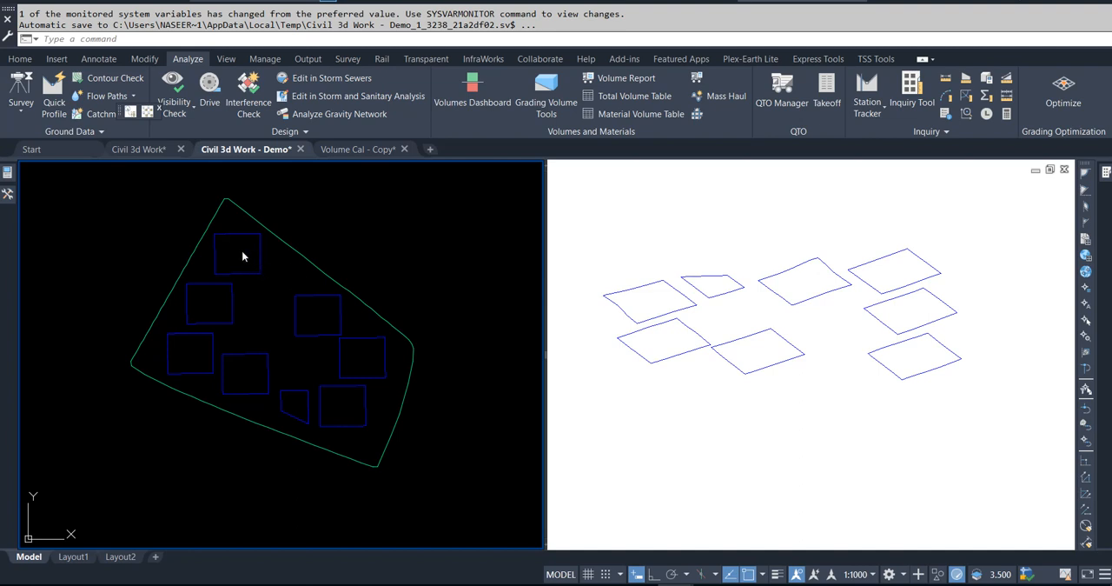
Step: Select all the feature lines inside the site boundary and hide them with Isolate Objects
{"action": "mouse_move", "coordinate": [243, 251]}
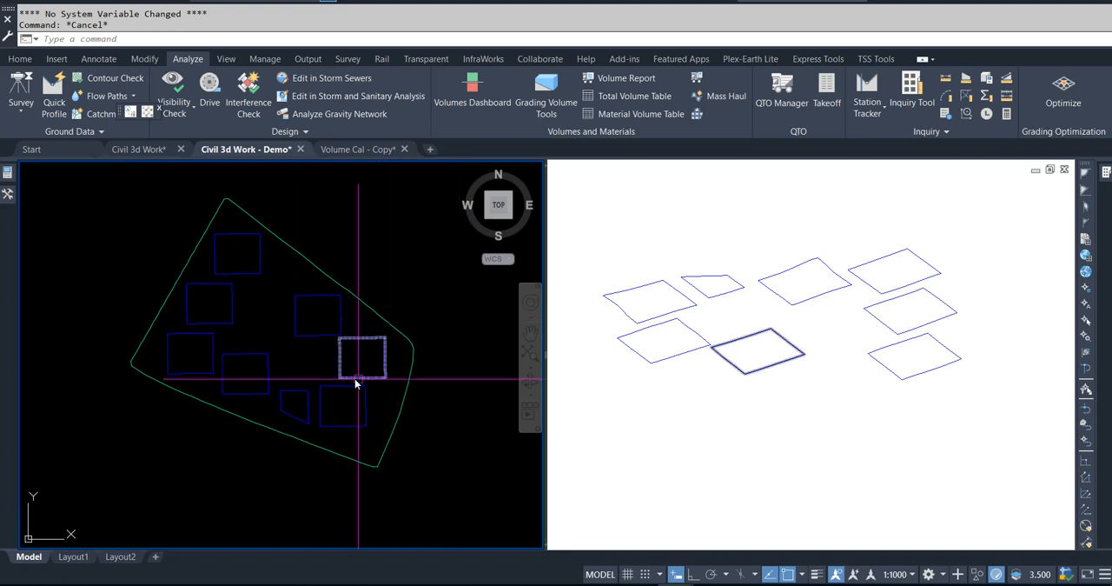
{"action": "left_click", "coordinate": [146, 226]}
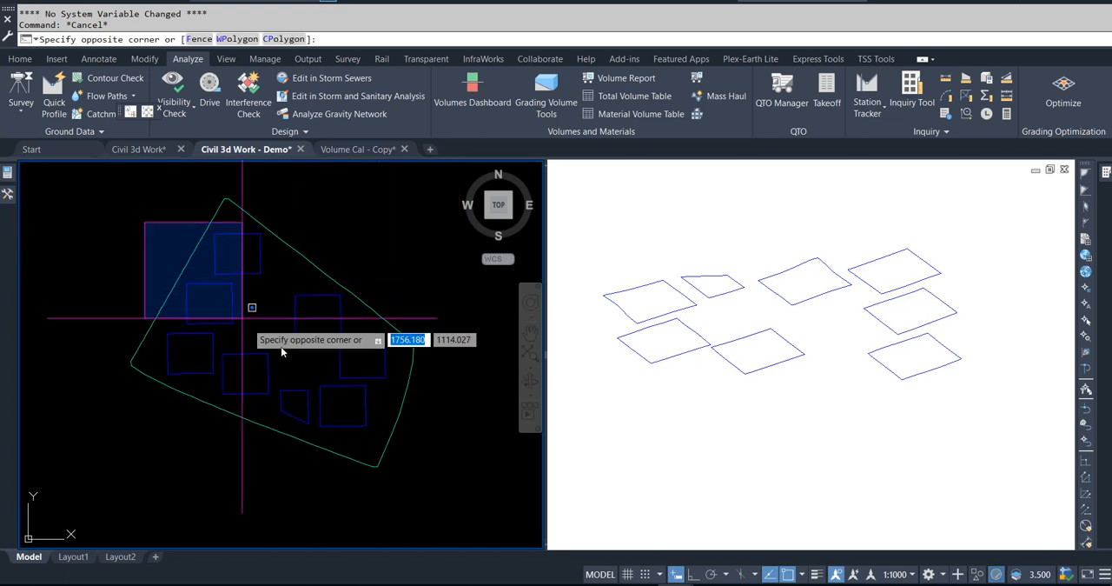
{"action": "left_click", "coordinate": [401, 477]}
{"action": "right_click", "coordinate": [399, 226]}
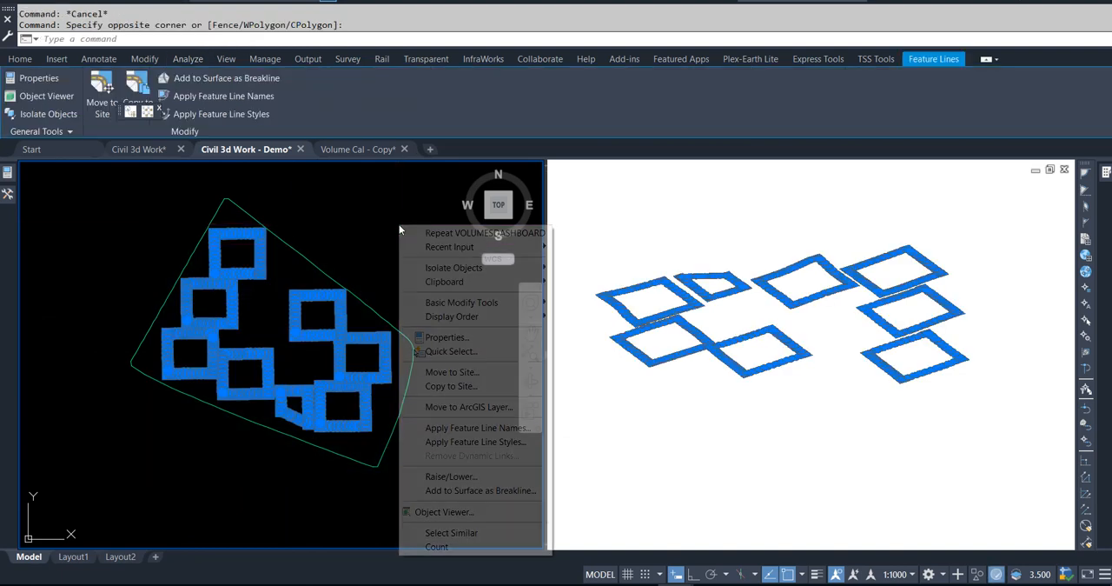
{"action": "mouse_move", "coordinate": [441, 276]}
{"action": "left_click", "coordinate": [613, 283]}
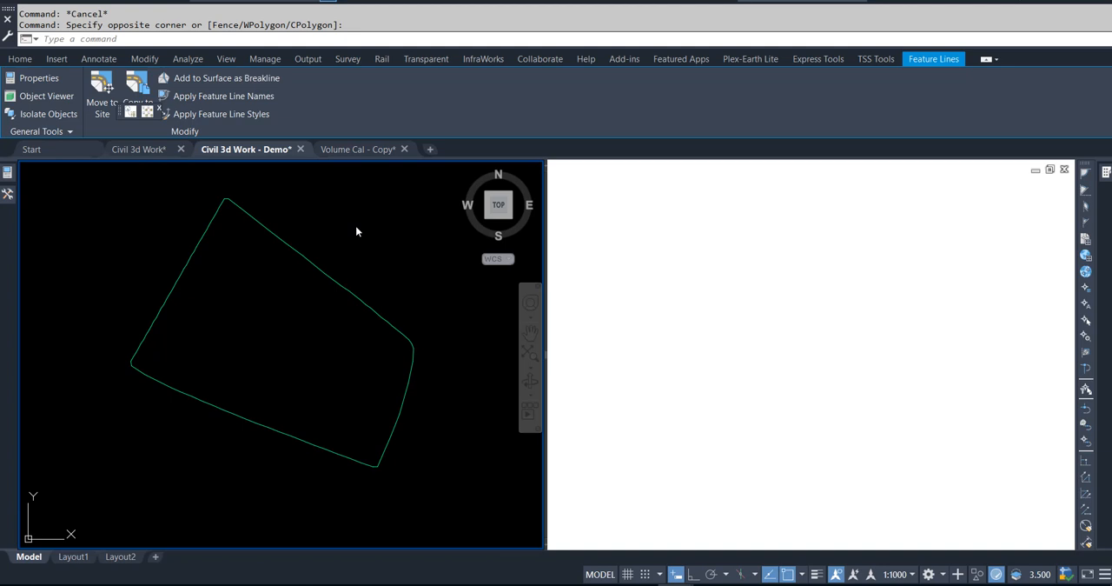
Step: Paste the copied tower and lift pit outlines at their original coordinates, and check the properties of the northernmost outline
{"action": "key", "text": "ctrl+shift+v"}
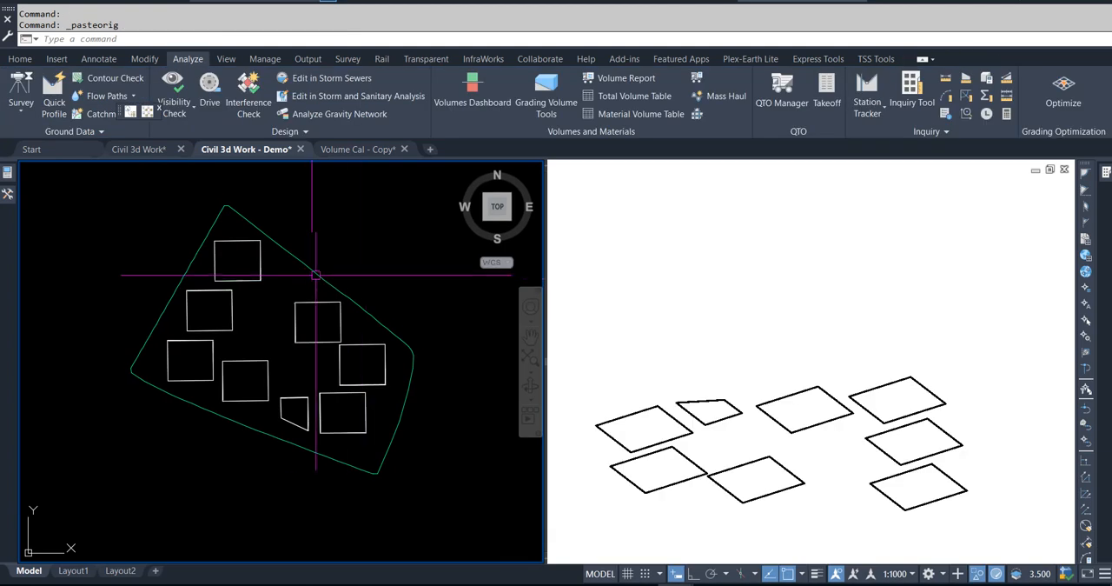
{"action": "left_click", "coordinate": [260, 259]}
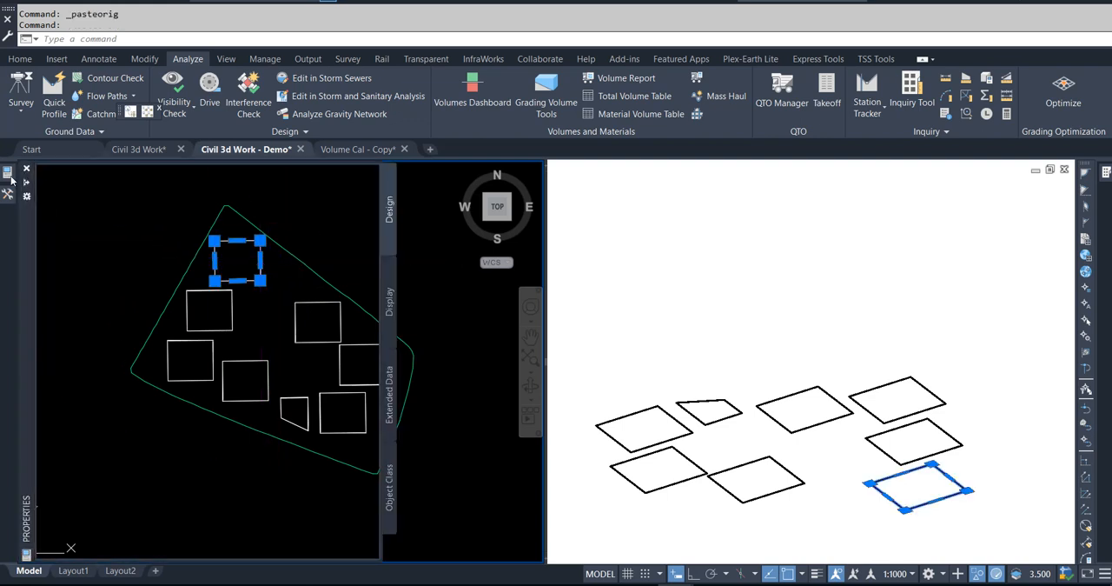
{"action": "left_click", "coordinate": [9, 174]}
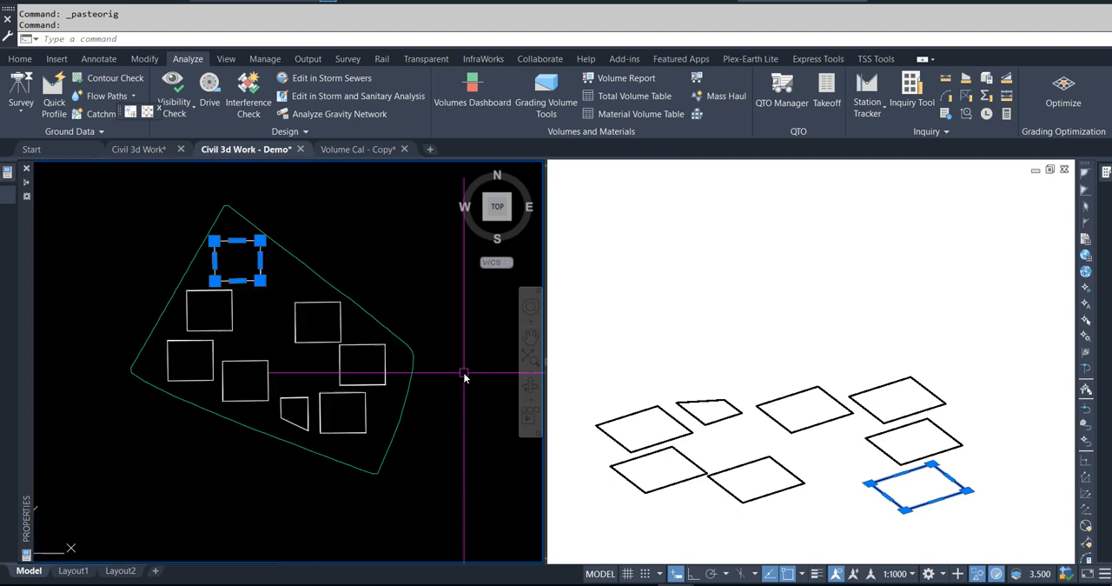
{"action": "key", "text": "Escape"}
{"action": "key", "text": "Escape"}
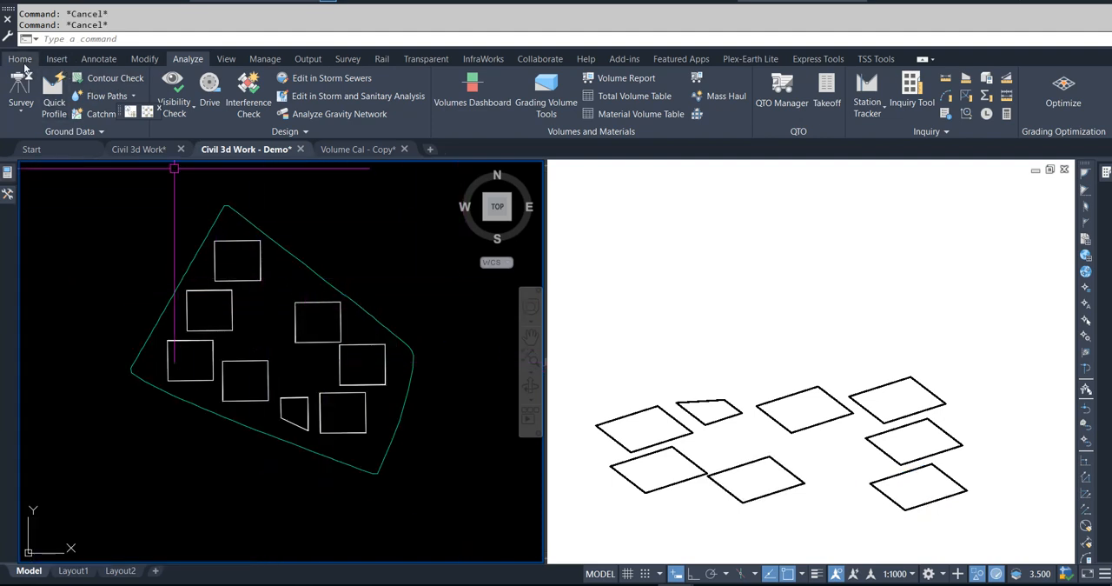
Step: Start Create Feature Lines from Objects and select all nine pasted outlines for conversion
{"action": "left_click", "coordinate": [20, 58]}
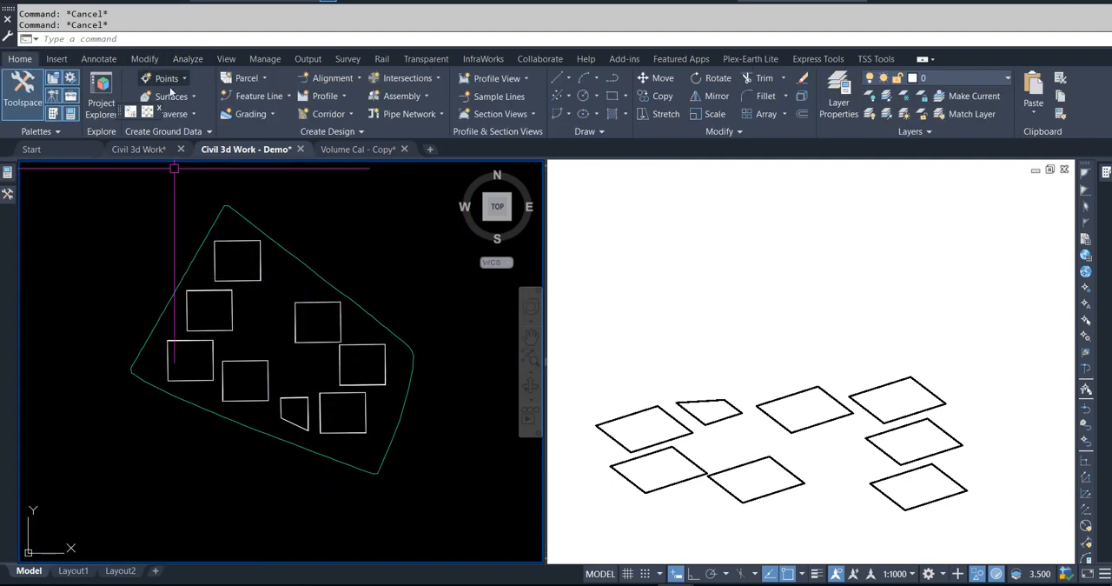
{"action": "left_click", "coordinate": [287, 96]}
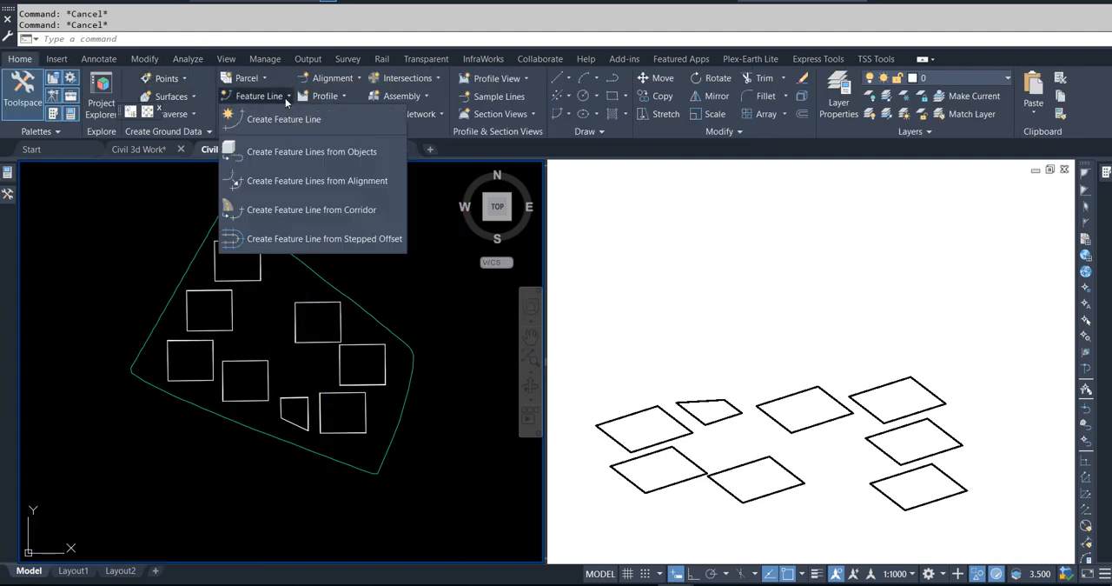
{"action": "left_click", "coordinate": [286, 149]}
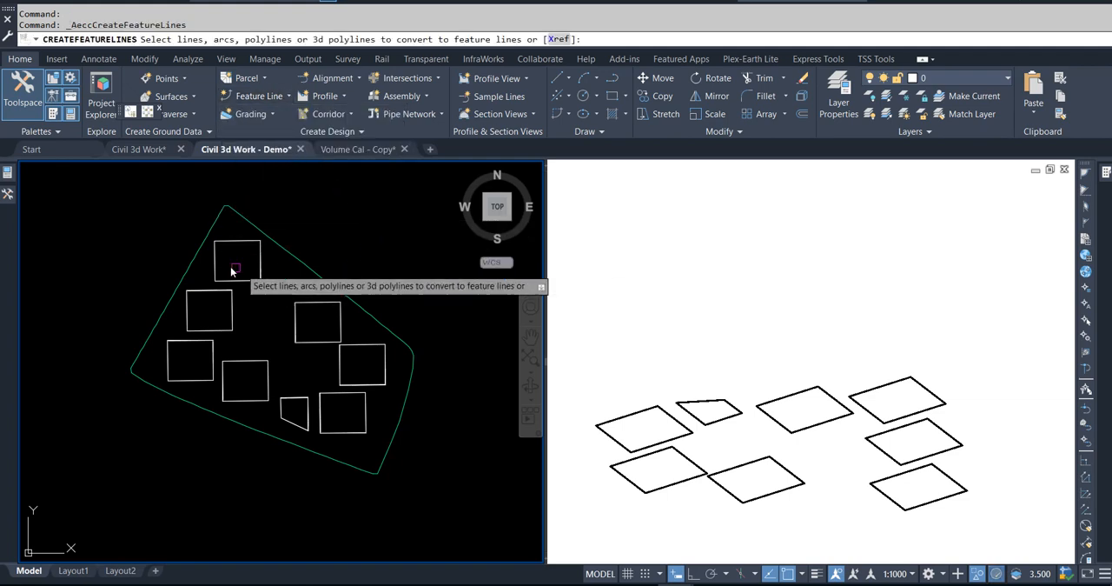
{"action": "left_click", "coordinate": [145, 235]}
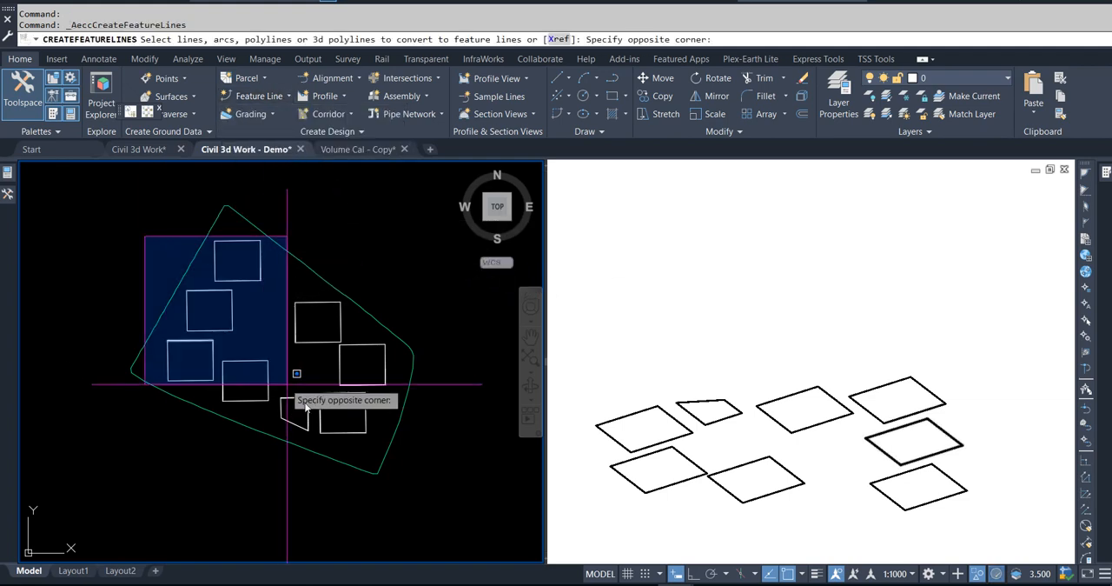
{"action": "left_click", "coordinate": [399, 478]}
{"action": "right_click", "coordinate": [428, 294]}
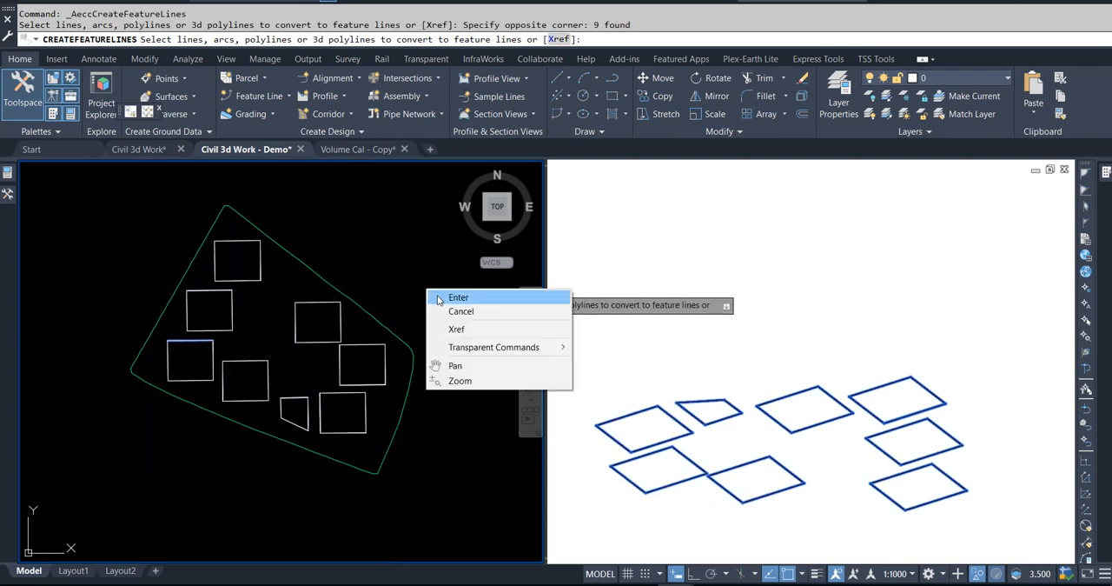
{"action": "left_click", "coordinate": [437, 297]}
Step: Create a new site named FL At 91 m for the feature lines
{"action": "left_click", "coordinate": [726, 152]}
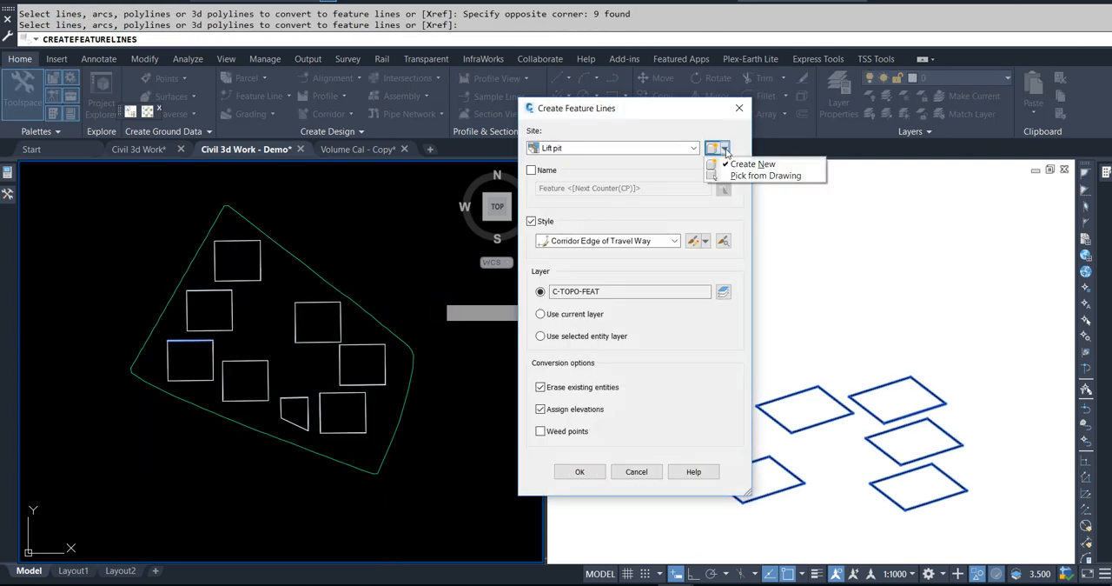
{"action": "left_click", "coordinate": [737, 161]}
{"action": "left_click_drag", "start_coordinate": [710, 158], "coordinate": [629, 158]}
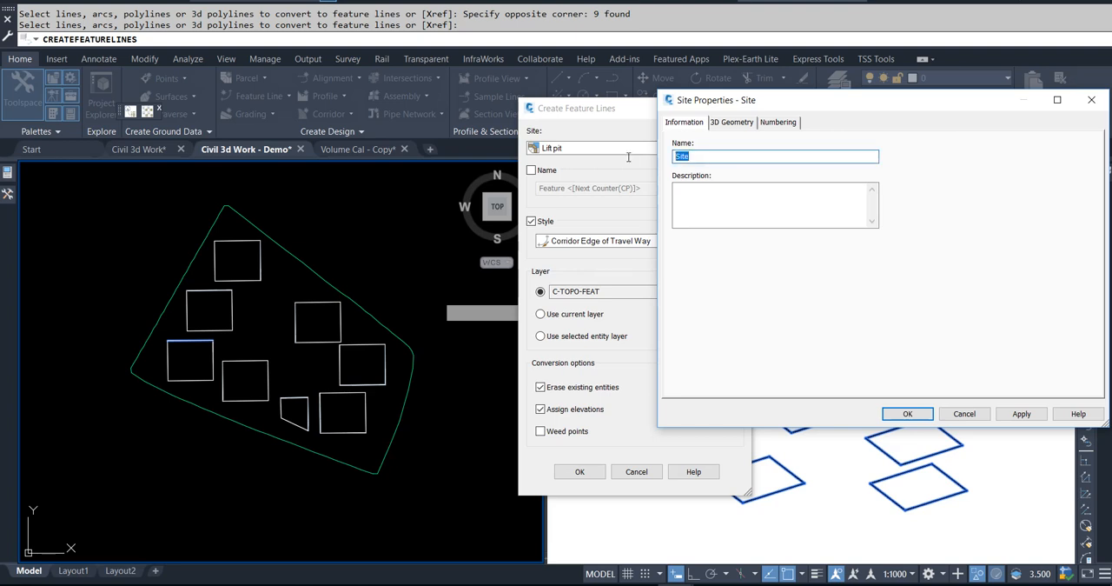
{"action": "type", "text": "FL At 91 m"}
{"action": "left_click", "coordinate": [904, 412]}
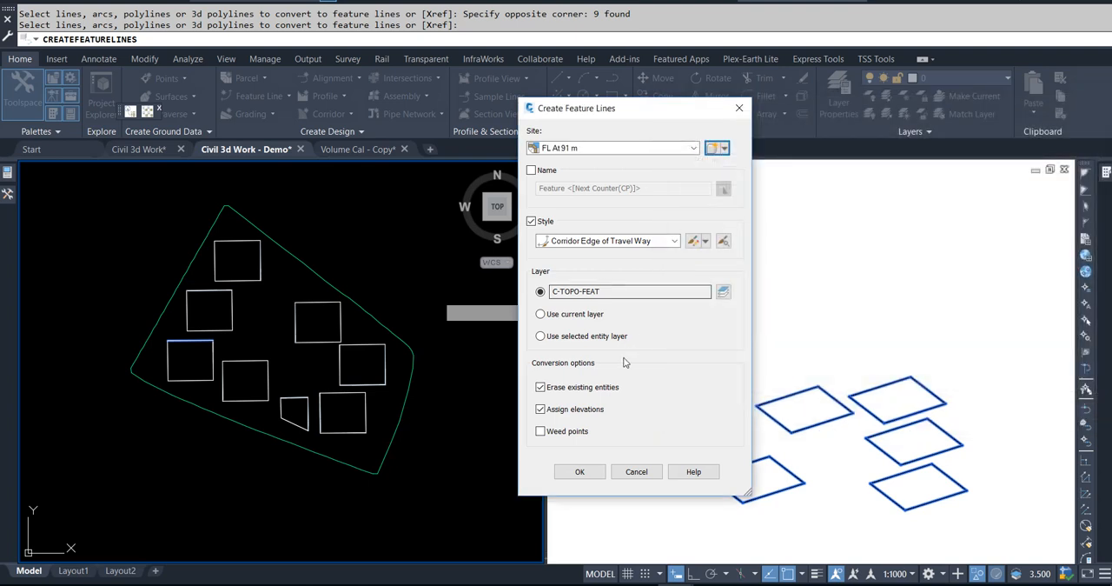
Step: Assign a fixed elevation of 91 m to the outlines and create the feature lines
{"action": "left_click", "coordinate": [579, 471]}
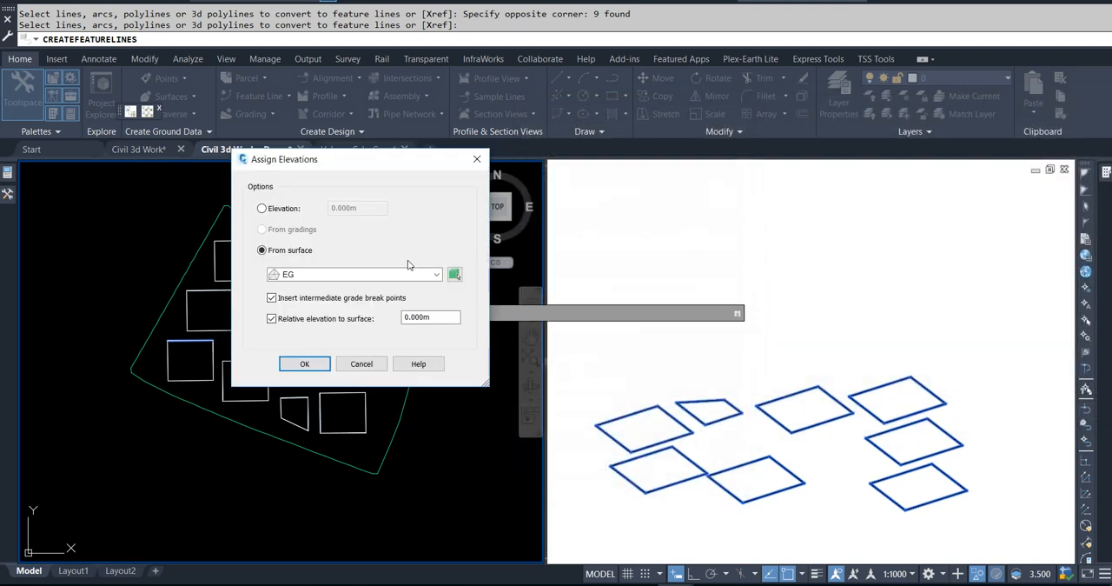
{"action": "left_click", "coordinate": [271, 318]}
{"action": "left_click", "coordinate": [262, 208]}
{"action": "type", "text": "91"}
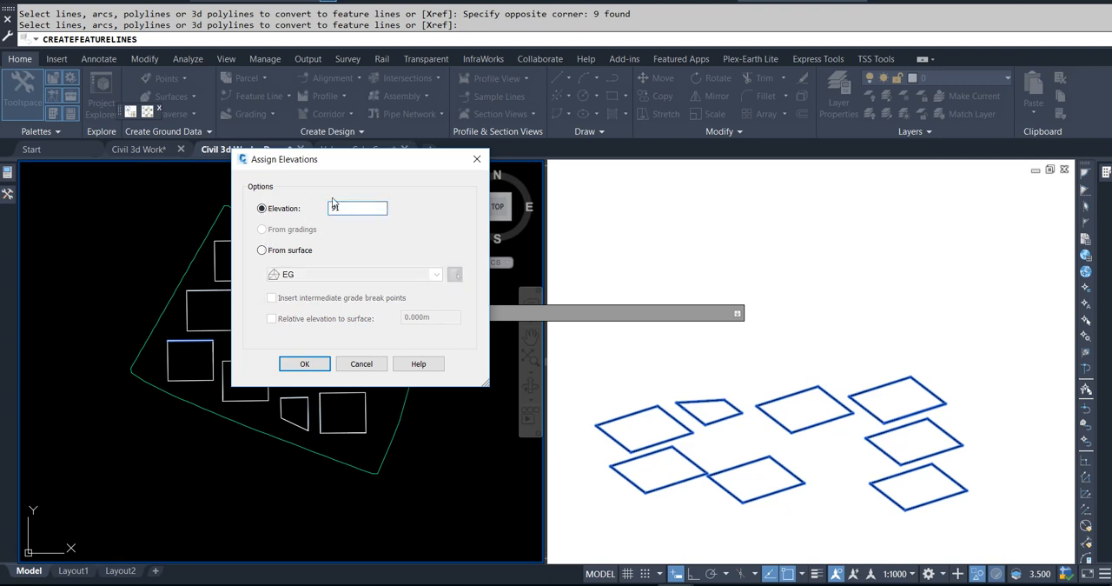
{"action": "left_click", "coordinate": [314, 365]}
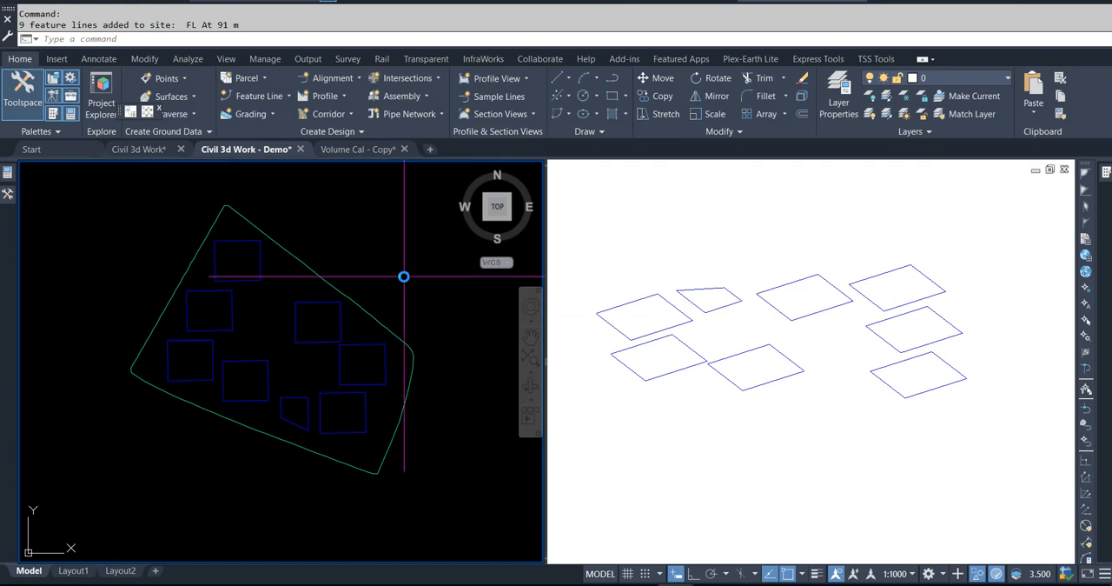
{"action": "key", "text": "Escape"}
{"action": "key", "text": "Escape"}
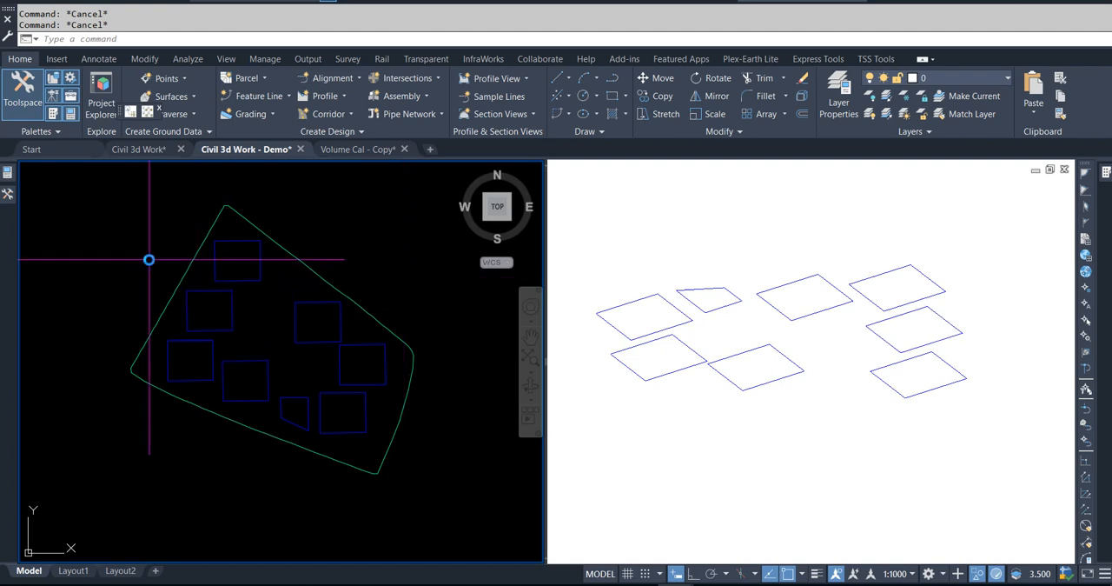
Step: Create a TIN surface named 91m Surface and expand its definition
{"action": "left_click", "coordinate": [9, 202]}
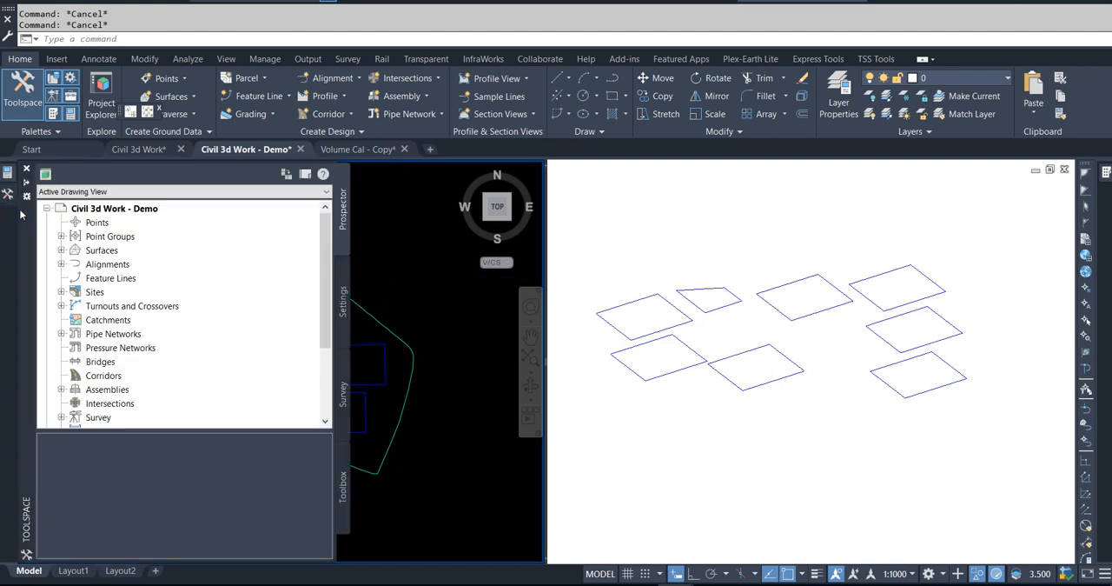
{"action": "left_click", "coordinate": [100, 253]}
{"action": "left_click", "coordinate": [61, 250]}
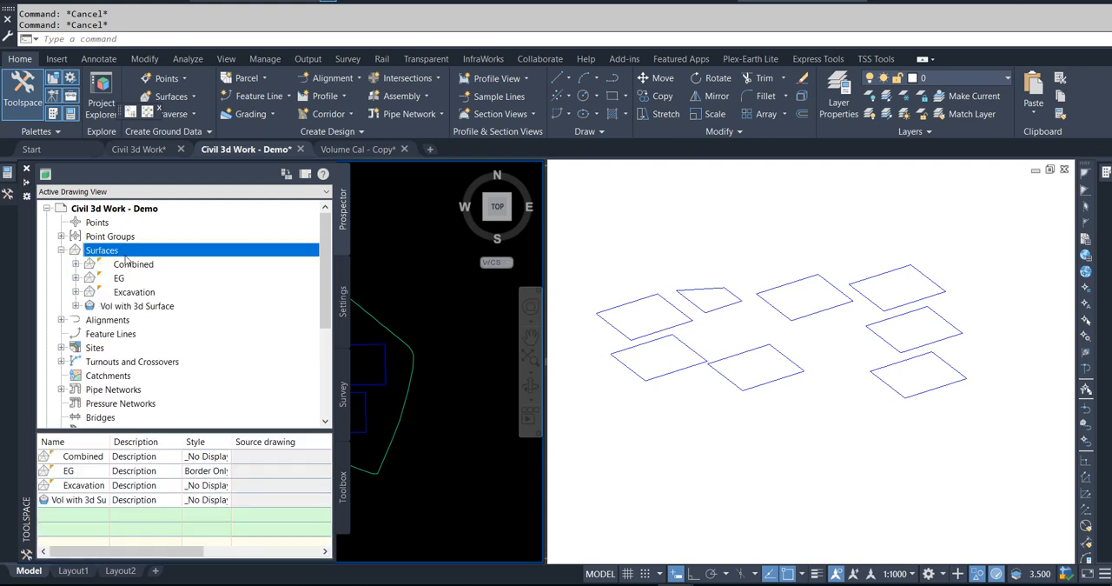
{"action": "right_click", "coordinate": [110, 253]}
{"action": "left_click", "coordinate": [162, 258]}
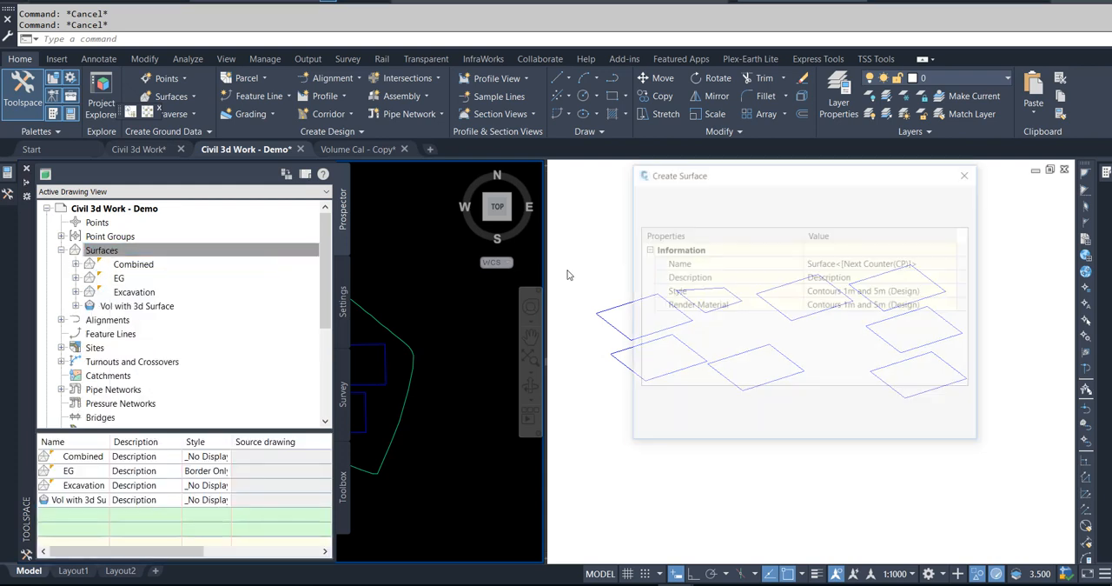
{"action": "left_click", "coordinate": [860, 267]}
{"action": "type", "text": "91m Surface"}
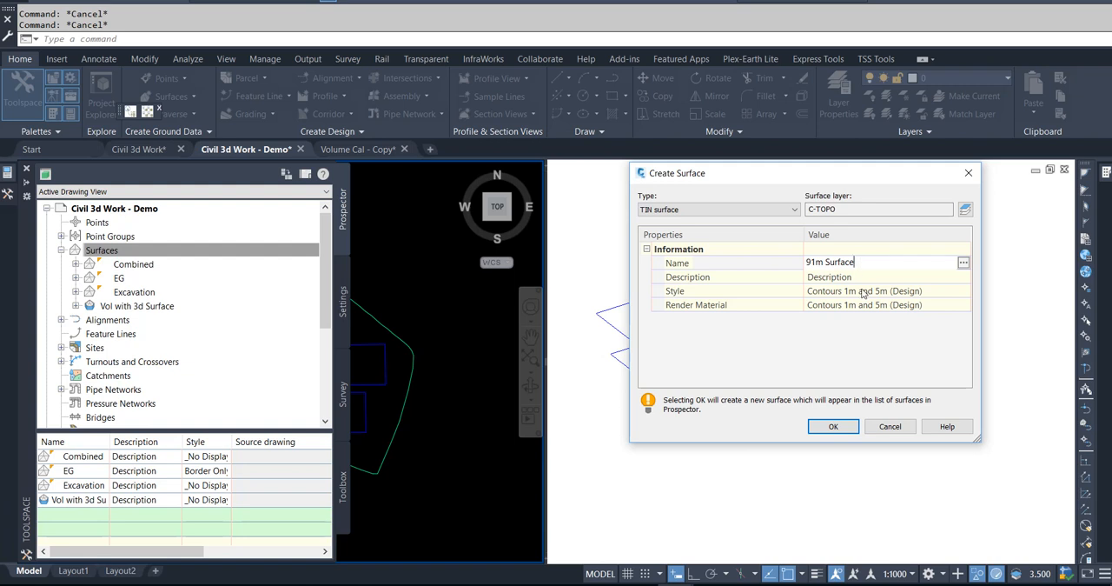
{"action": "left_click", "coordinate": [833, 426]}
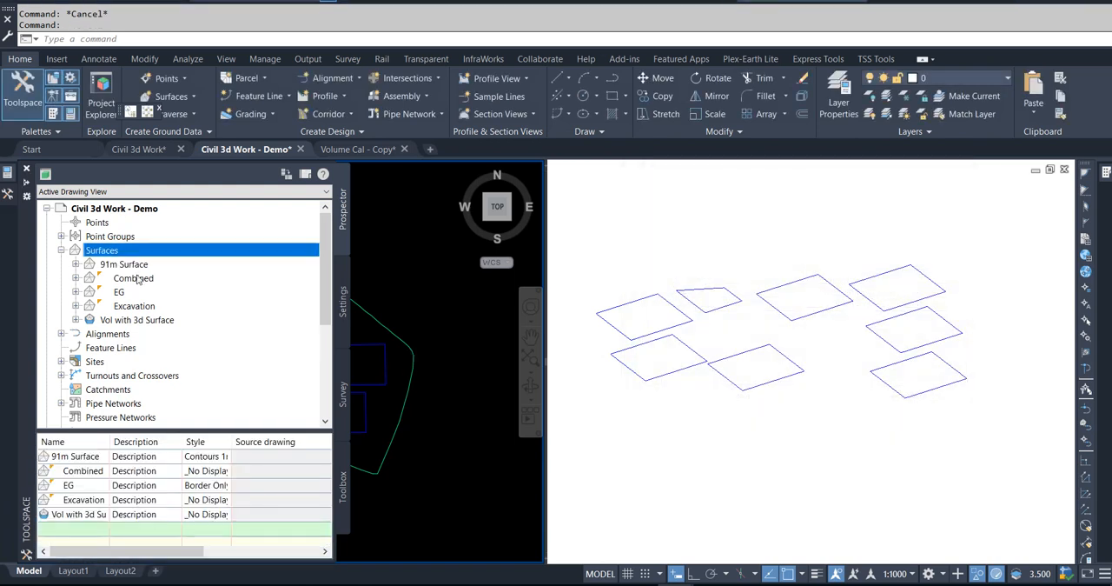
{"action": "left_click", "coordinate": [75, 264]}
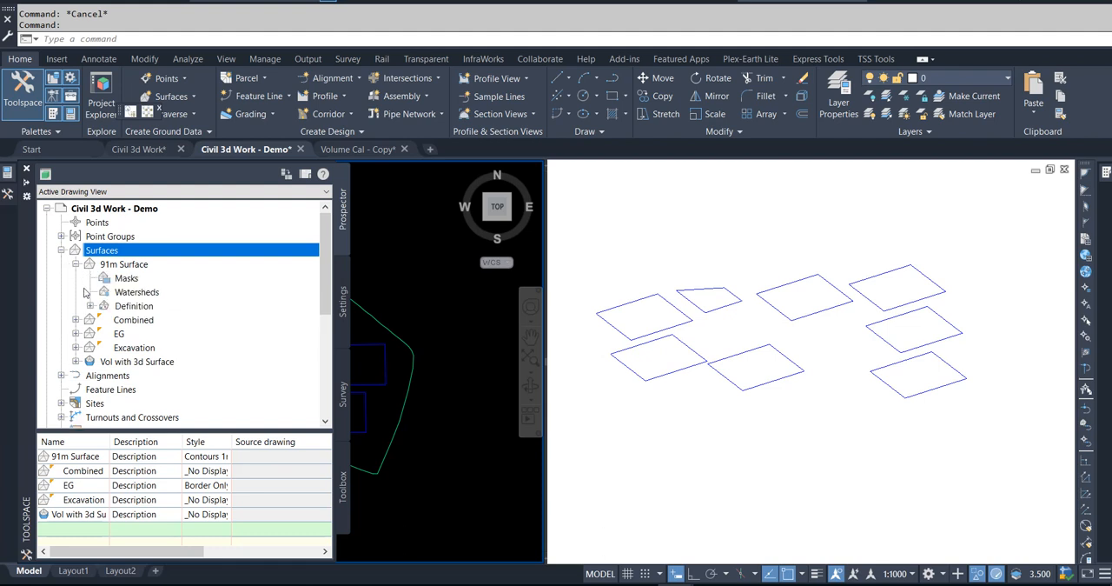
{"action": "left_click", "coordinate": [90, 306]}
{"action": "right_click", "coordinate": [155, 310]}
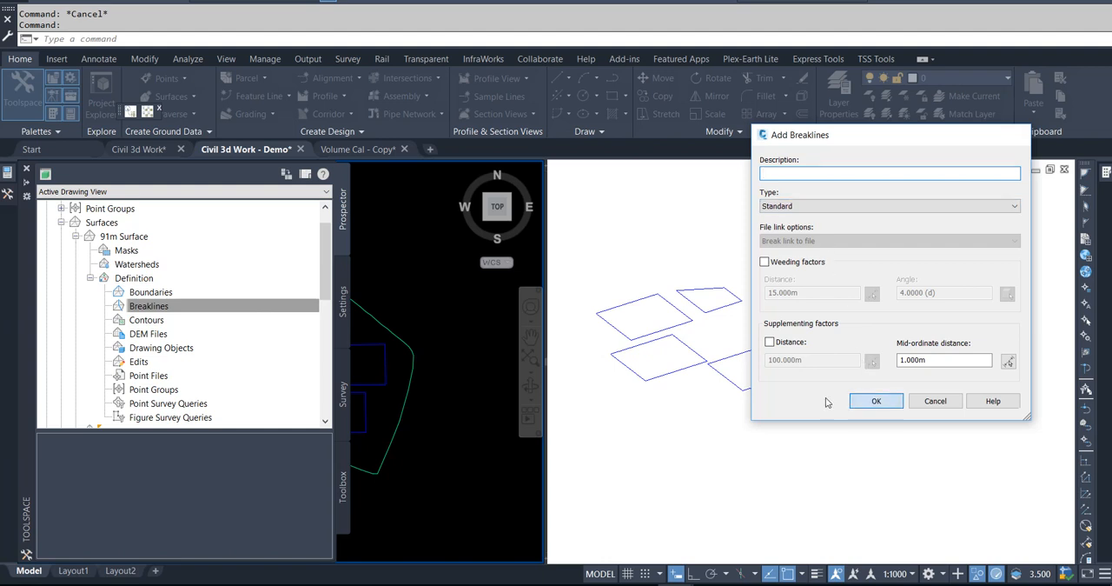
{"action": "left_click", "coordinate": [873, 400]}
{"action": "key", "text": "Escape"}
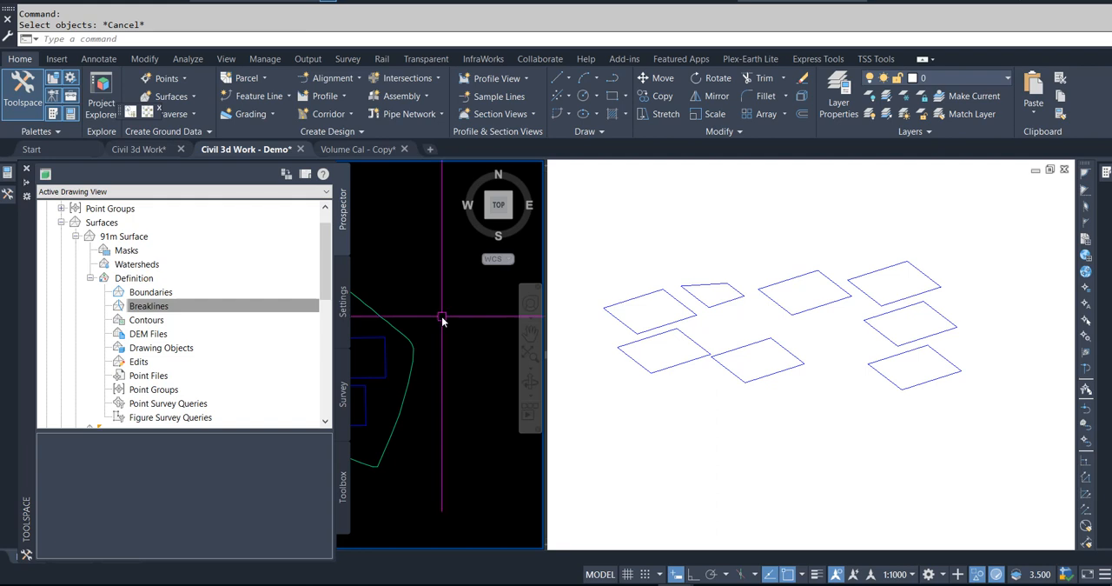
Step: Add all the tower and lift pit feature lines to 91m Surface as standard breaklines with a 1.000 m mid-ordinate distance
{"action": "mouse_move", "coordinate": [8, 200]}
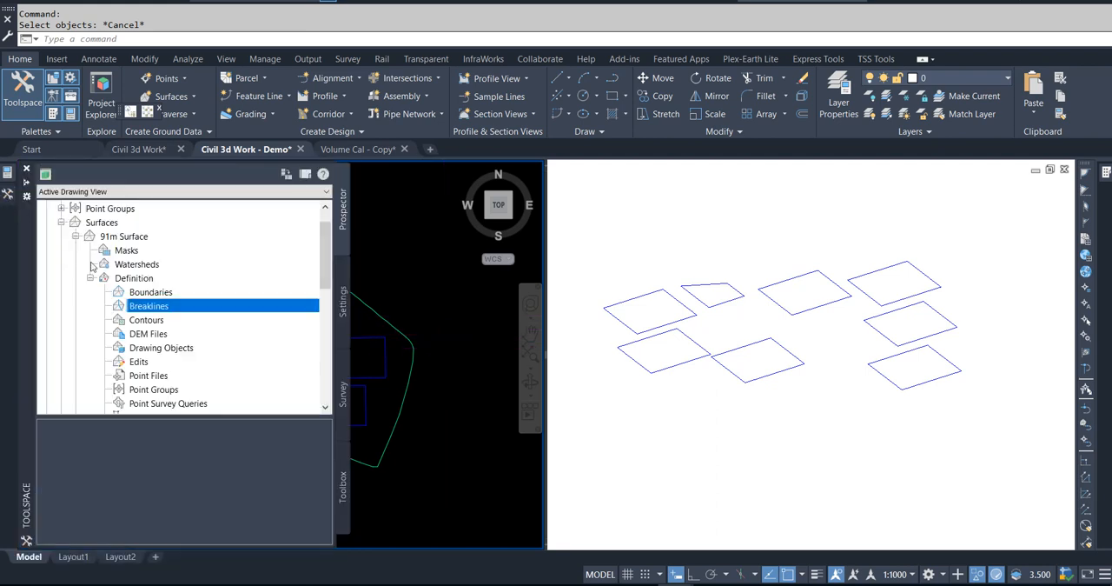
{"action": "right_click", "coordinate": [130, 302]}
{"action": "left_click", "coordinate": [167, 311]}
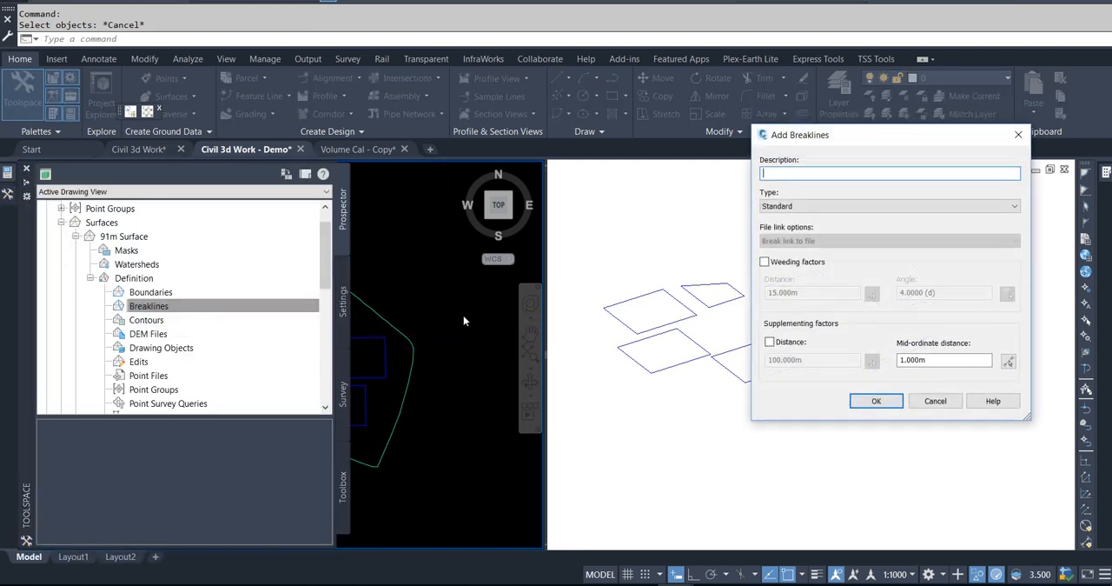
{"action": "left_click", "coordinate": [873, 406]}
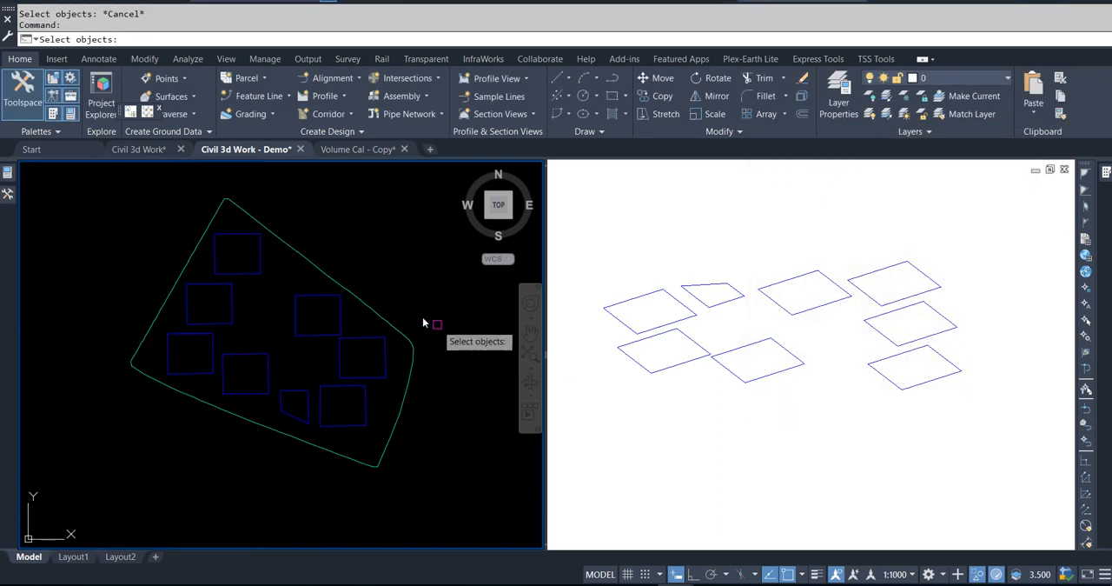
{"action": "left_click", "coordinate": [133, 224]}
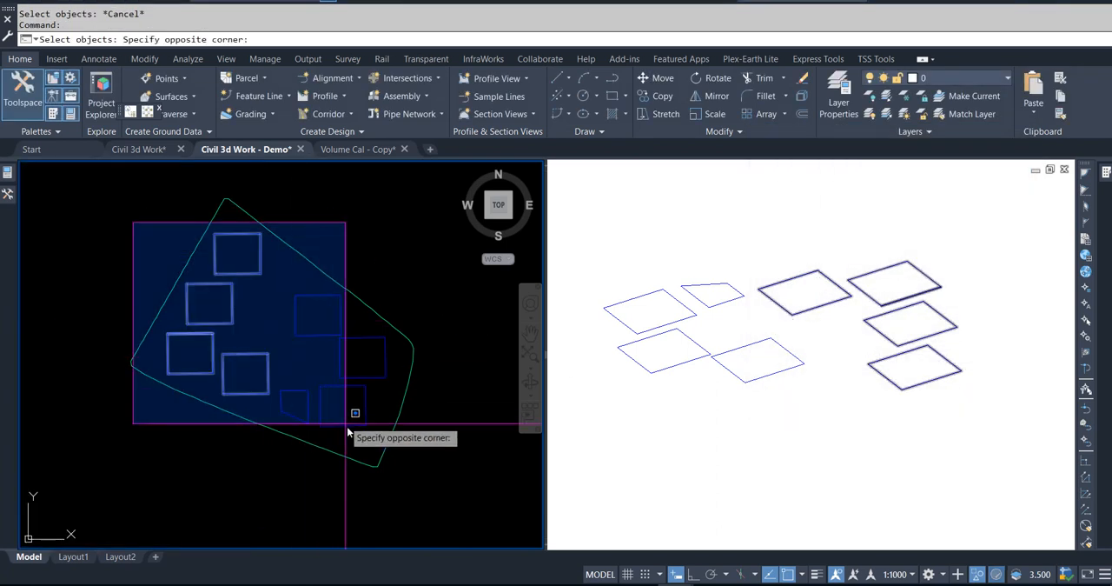
{"action": "left_click", "coordinate": [389, 440]}
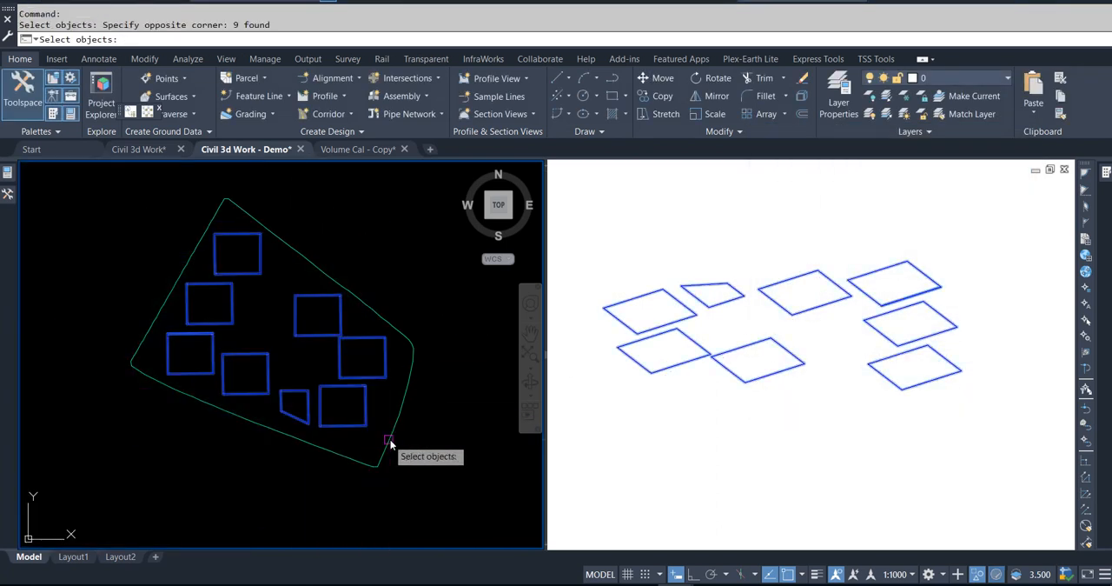
{"action": "key", "text": "Return"}
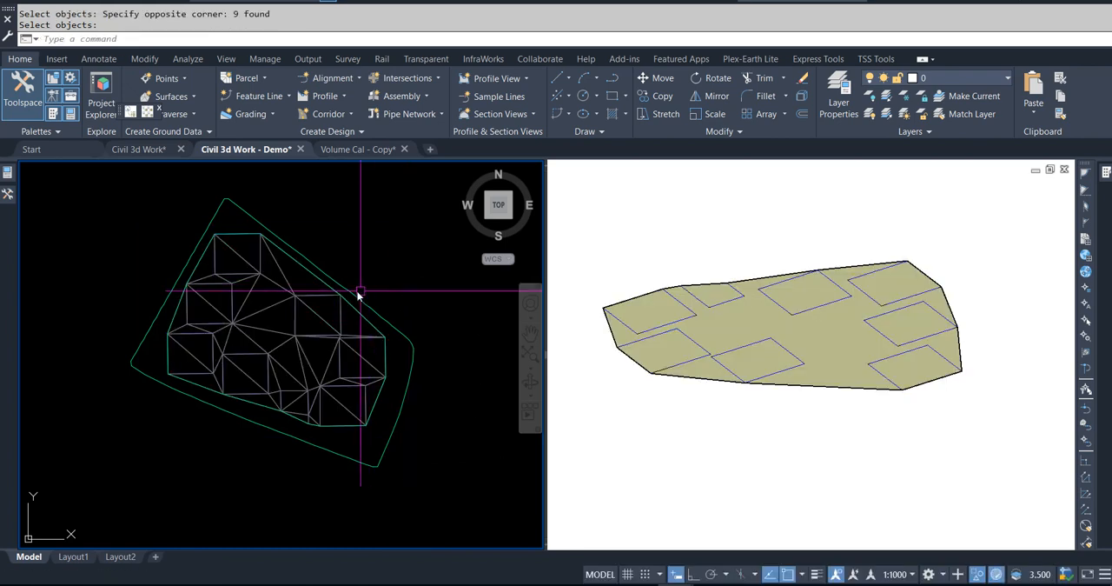
{"action": "key", "text": "Escape"}
{"action": "key", "text": "Escape"}
{"action": "left_click", "coordinate": [282, 287]}
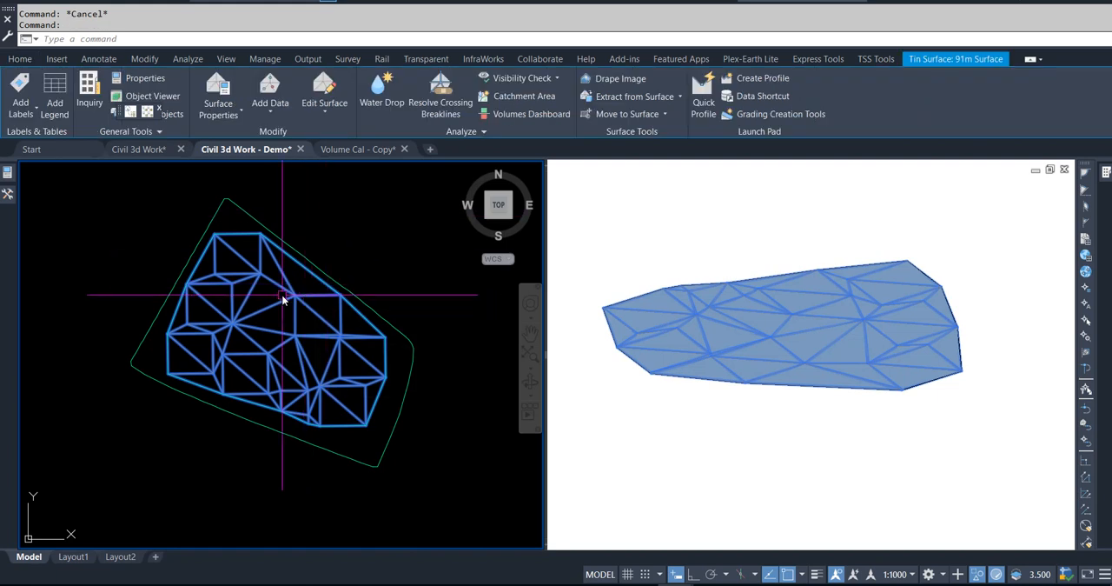
{"action": "right_click", "coordinate": [282, 299]}
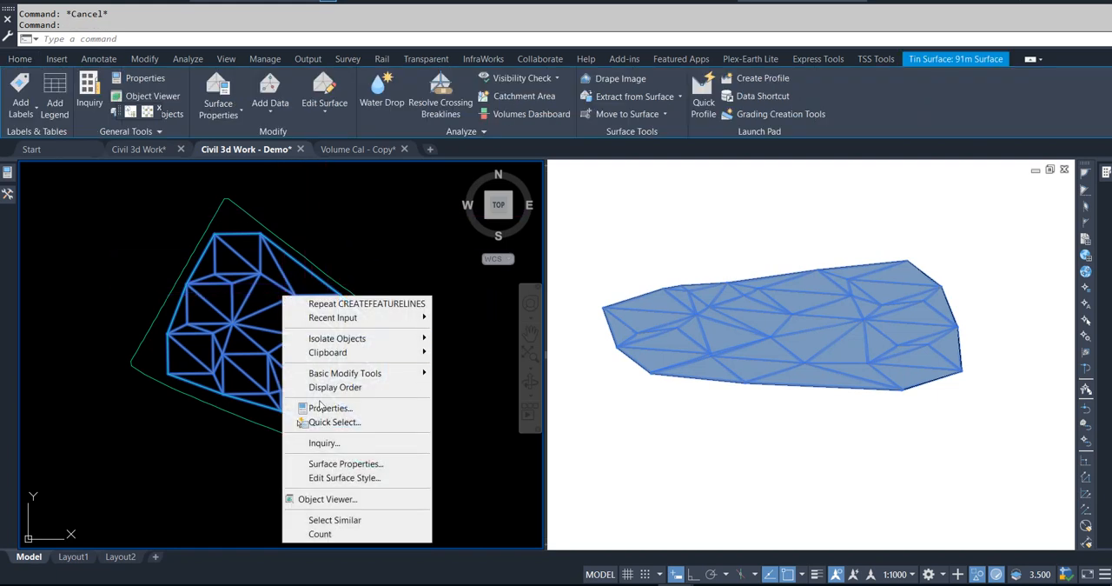
{"action": "left_click", "coordinate": [341, 478]}
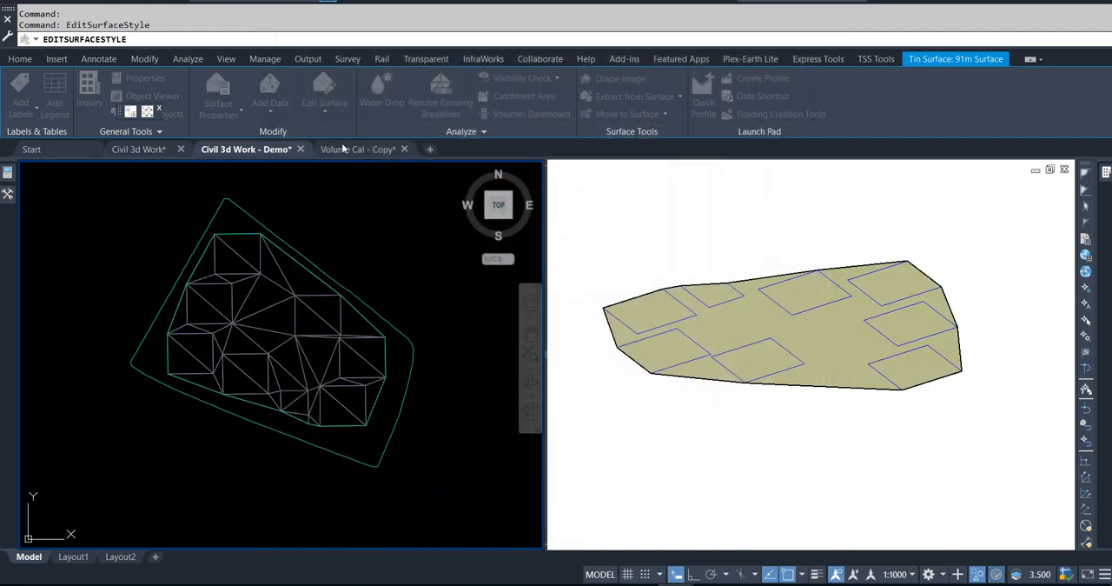
{"action": "key", "text": "Escape"}
Step: Use Delete Line on 91m Surface to remove the triangle edges joining the northernmost square to the nearest eastern square
{"action": "left_click", "coordinate": [293, 317]}
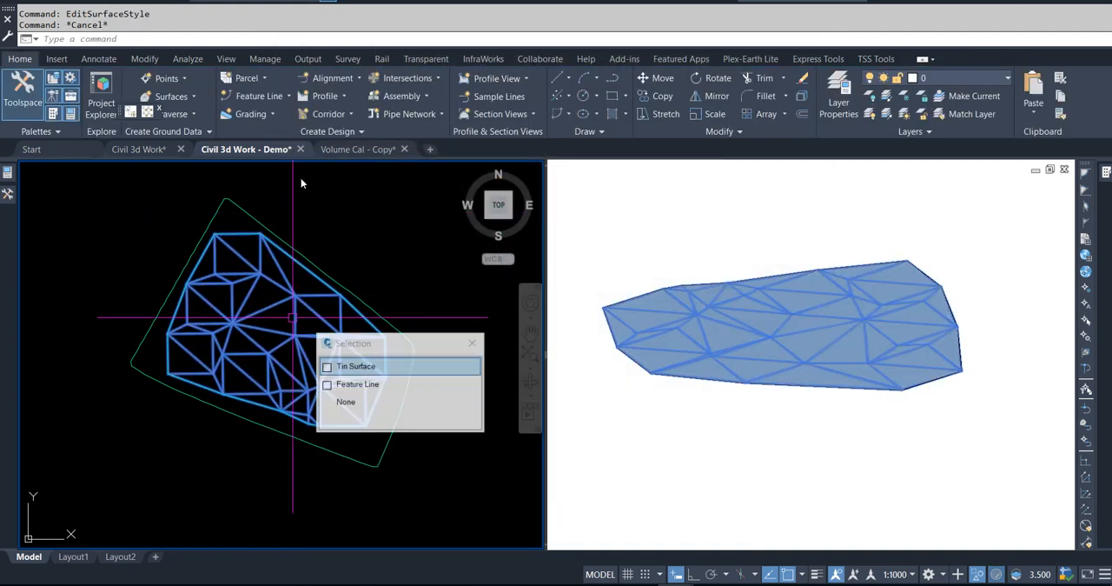
{"action": "left_click", "coordinate": [324, 104]}
{"action": "left_click", "coordinate": [324, 166]}
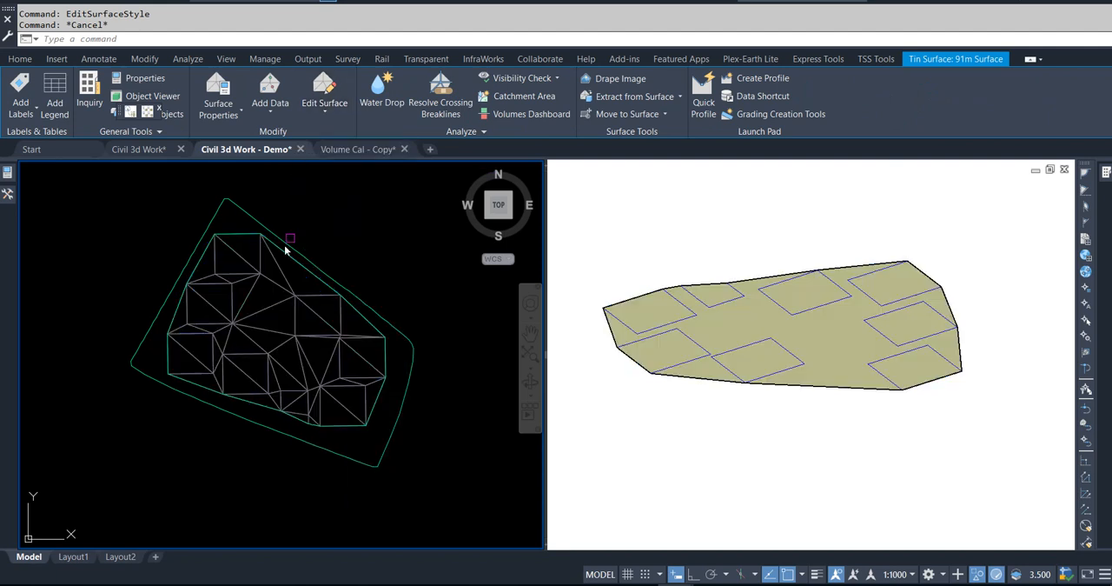
{"action": "left_click", "coordinate": [287, 250]}
{"action": "scroll", "coordinate": [235, 285], "scroll_direction": "up", "scroll_amount": 4}
{"action": "left_click", "coordinate": [368, 293]}
{"action": "left_click", "coordinate": [352, 306]}
{"action": "left_click", "coordinate": [425, 251]}
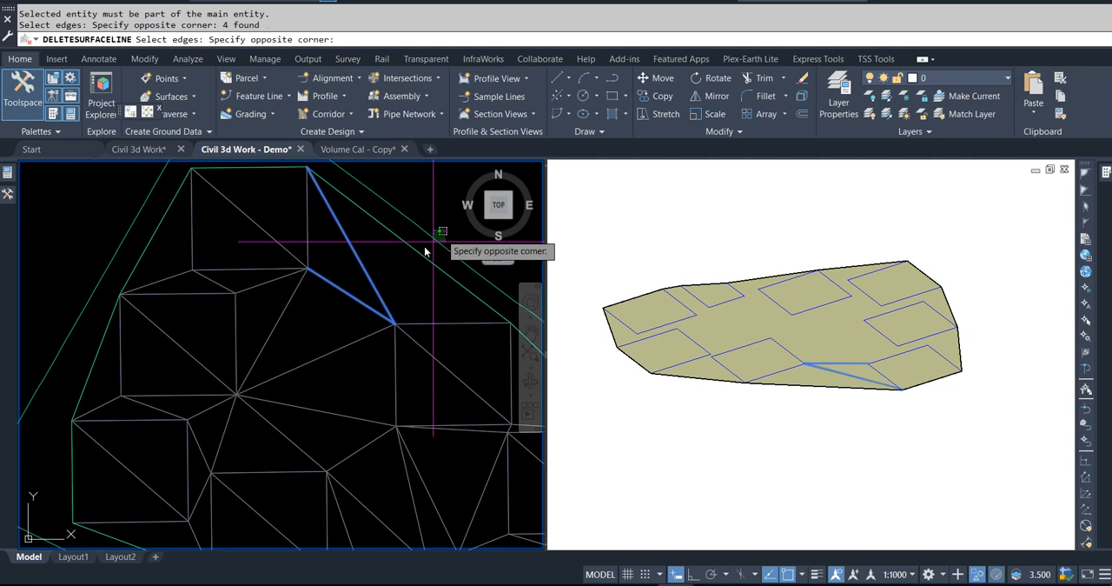
{"action": "left_click", "coordinate": [362, 310]}
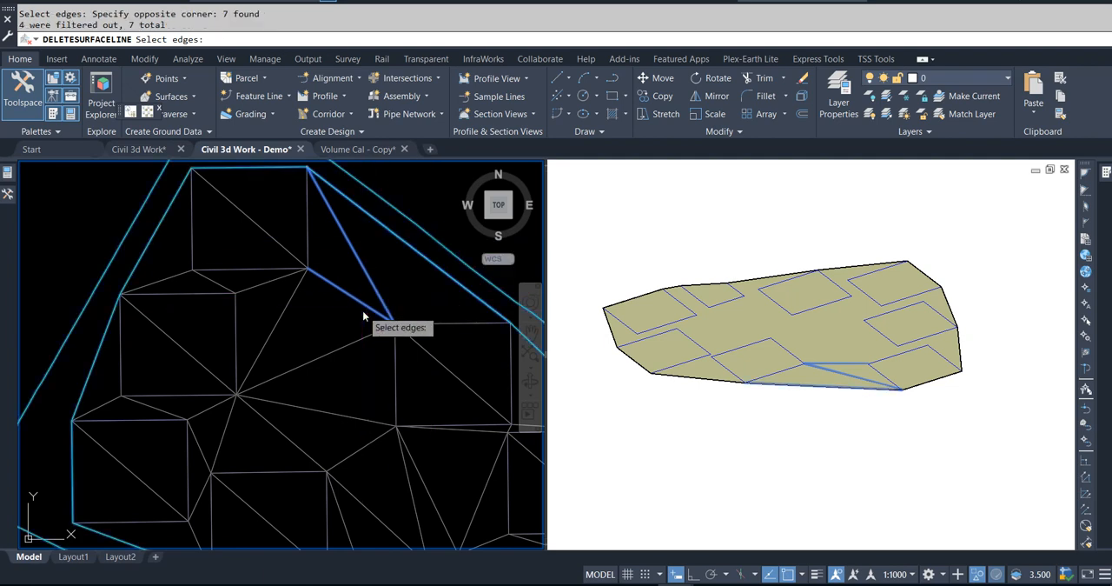
Step: Delete the surface edges connecting the northernmost square to the square directly southwest of it
{"action": "left_click", "coordinate": [312, 313]}
{"action": "left_click", "coordinate": [260, 280]}
{"action": "left_click", "coordinate": [243, 285]}
{"action": "left_click", "coordinate": [213, 280]}
{"action": "left_click", "coordinate": [145, 254]}
{"action": "left_click", "coordinate": [139, 262]}
{"action": "key", "text": "Return"}
Step: Delete the remaining surface edges between the outlines, keeping only the triangulation inside each pit
{"action": "scroll", "coordinate": [278, 328], "scroll_direction": "down", "scroll_amount": 2}
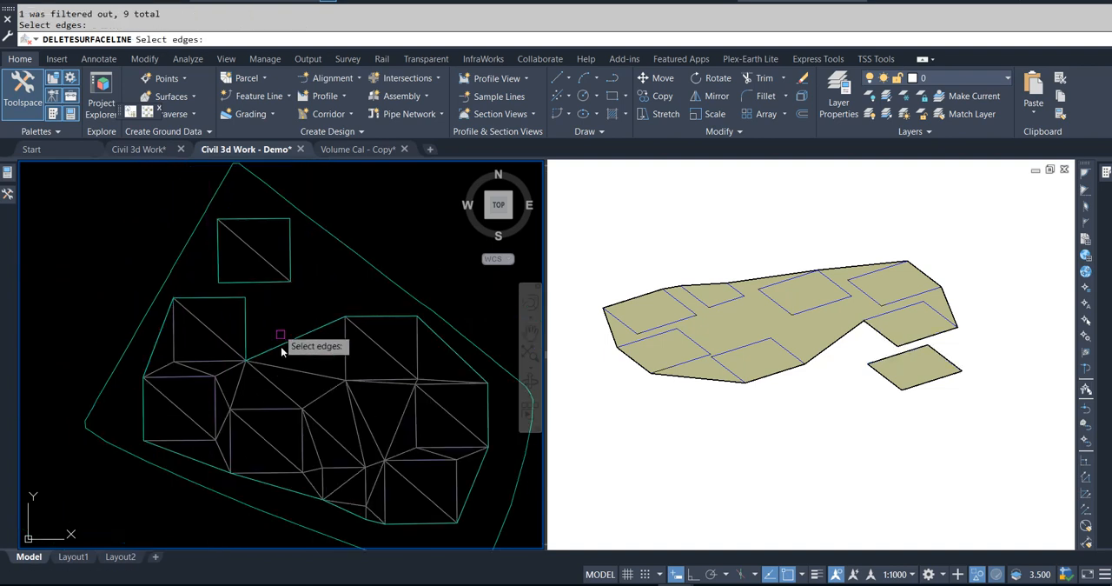
{"action": "left_click", "coordinate": [304, 384]}
{"action": "left_click", "coordinate": [269, 351]}
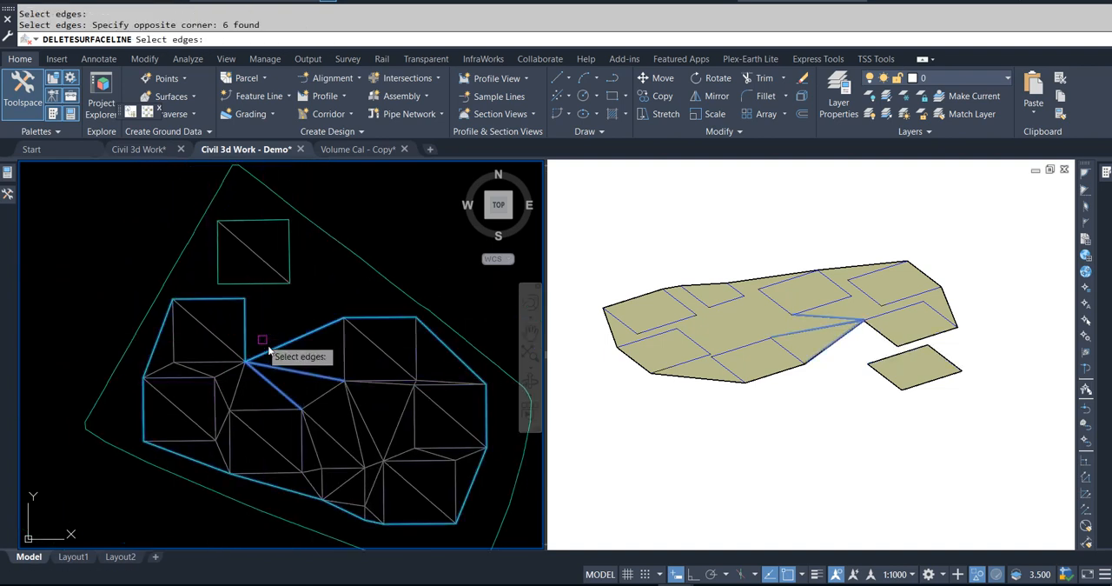
{"action": "left_click", "coordinate": [248, 385]}
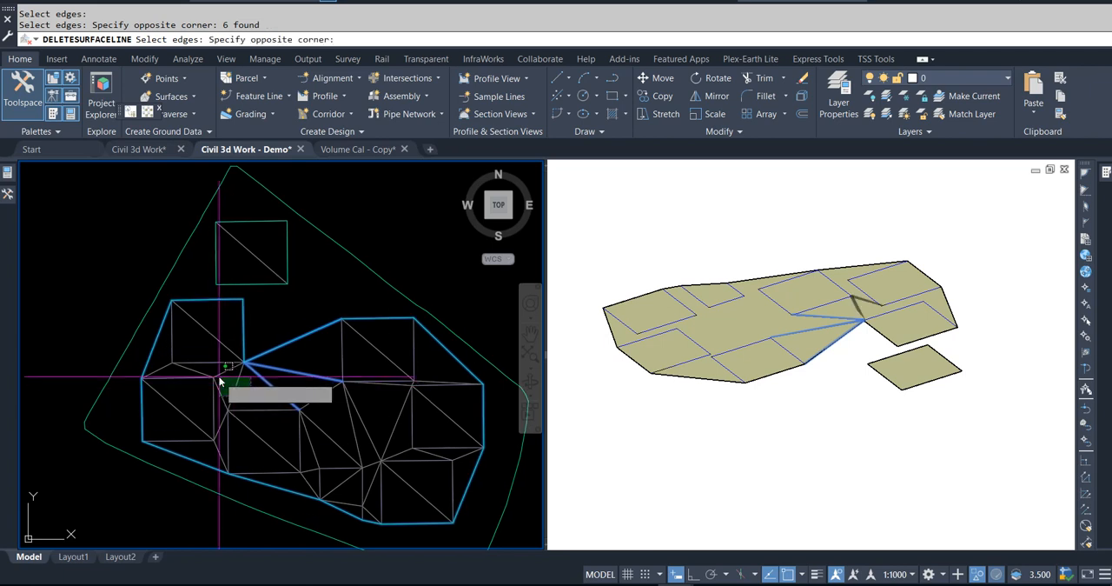
{"action": "left_click", "coordinate": [235, 375]}
{"action": "right_click", "coordinate": [236, 375]}
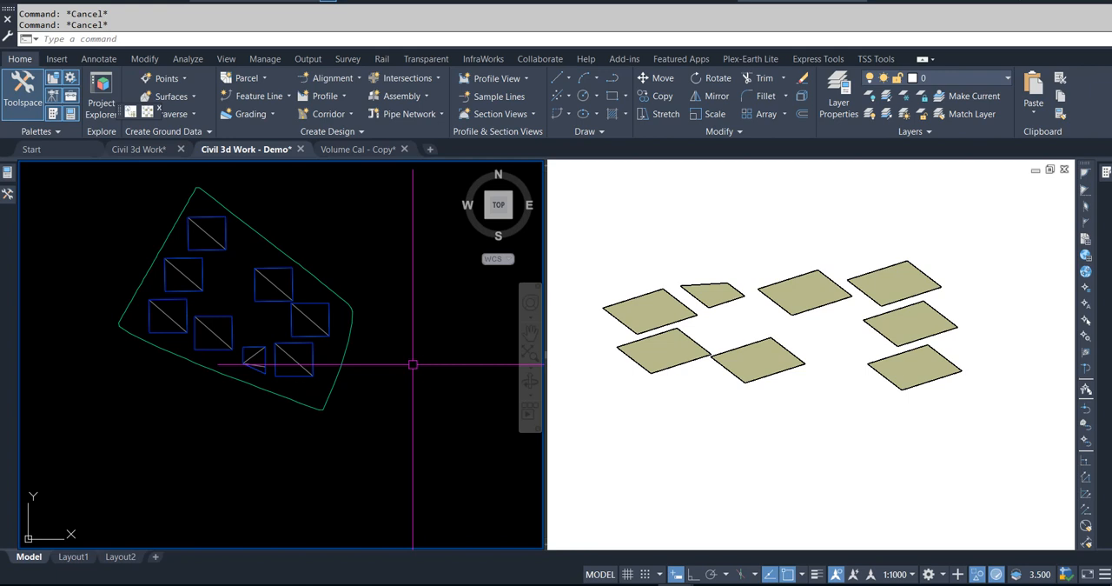
Step: Inspect the trimmed 91m Surface in 3D with the Object Viewer
{"action": "middle_click_drag", "start_coordinate": [226, 301], "coordinate": [282, 353]}
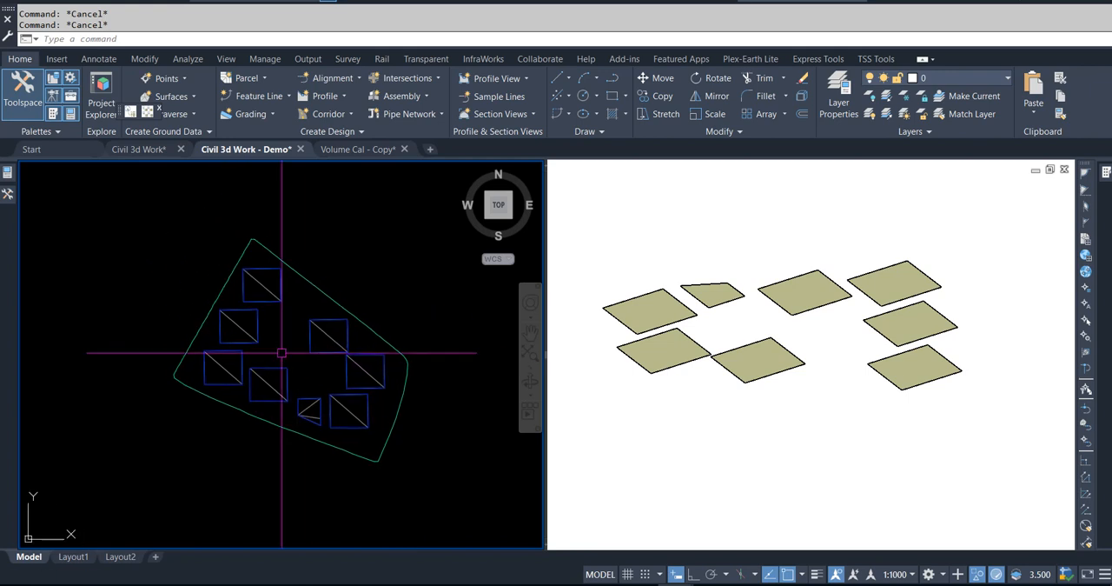
{"action": "left_click", "coordinate": [263, 285]}
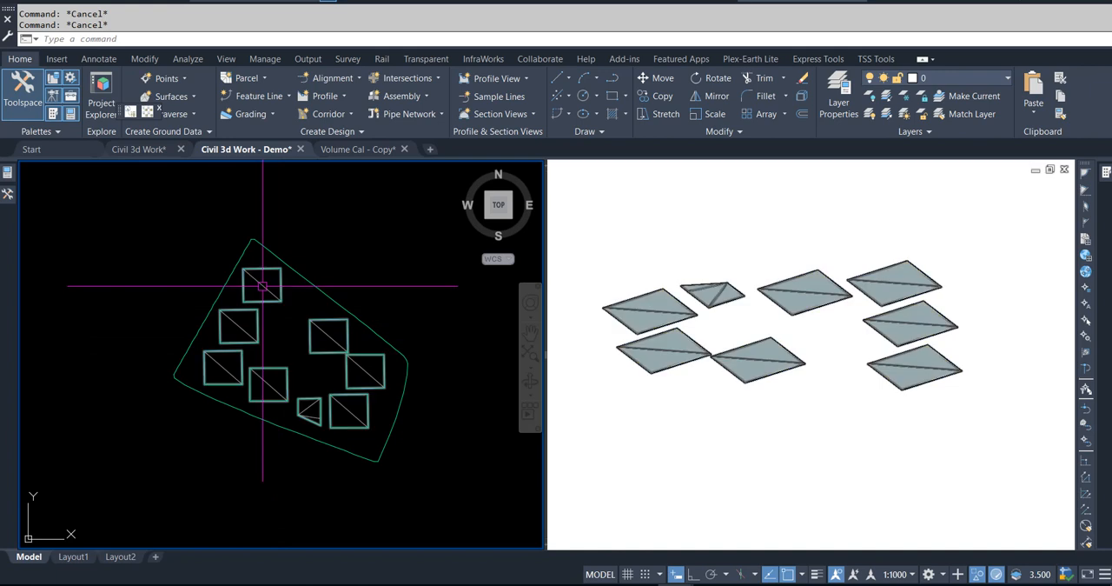
{"action": "right_click", "coordinate": [262, 285]}
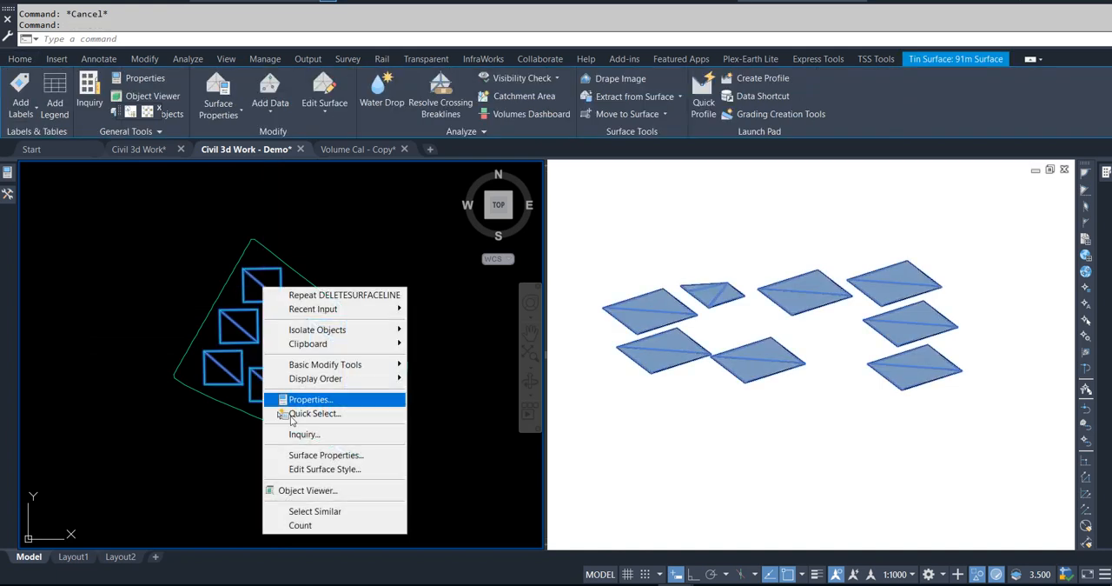
{"action": "left_click", "coordinate": [311, 489]}
{"action": "mouse_move", "coordinate": [598, 402]}
{"action": "left_mouse_down"}
{"action": "mouse_move", "coordinate": [576, 325]}
{"action": "mouse_move", "coordinate": [636, 276]}
{"action": "mouse_move", "coordinate": [561, 385]}
{"action": "mouse_move", "coordinate": [518, 350]}
{"action": "mouse_move", "coordinate": [531, 383]}
{"action": "left_mouse_up"}
{"action": "key", "text": "Escape"}
{"action": "key", "text": "Escape"}
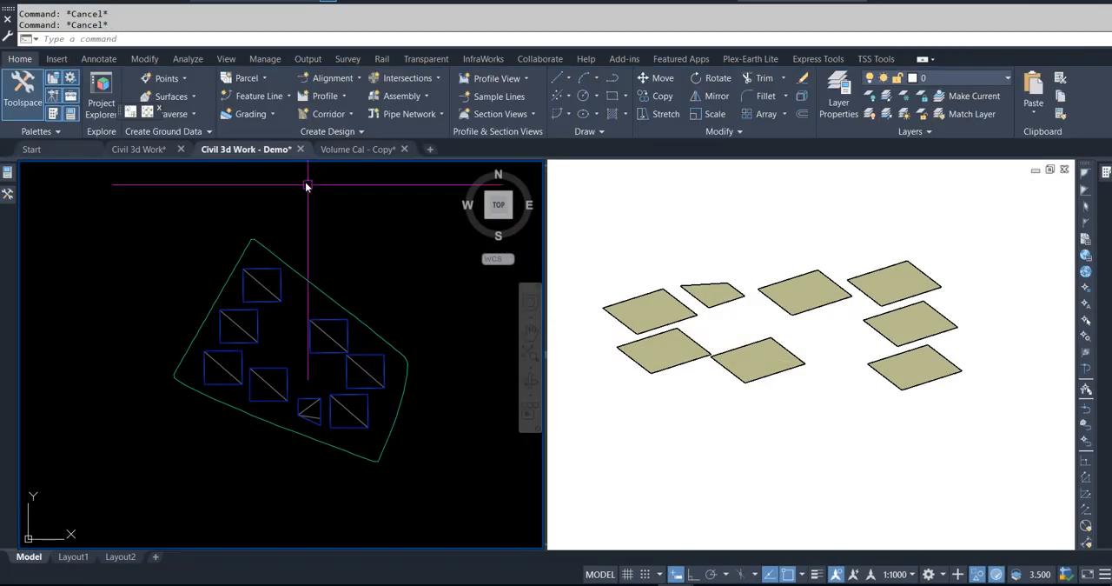
Step: Open the Volumes Dashboard and start a new TIN volume surface named At 91m Vol
{"action": "left_click", "coordinate": [188, 62]}
{"action": "left_click", "coordinate": [473, 89]}
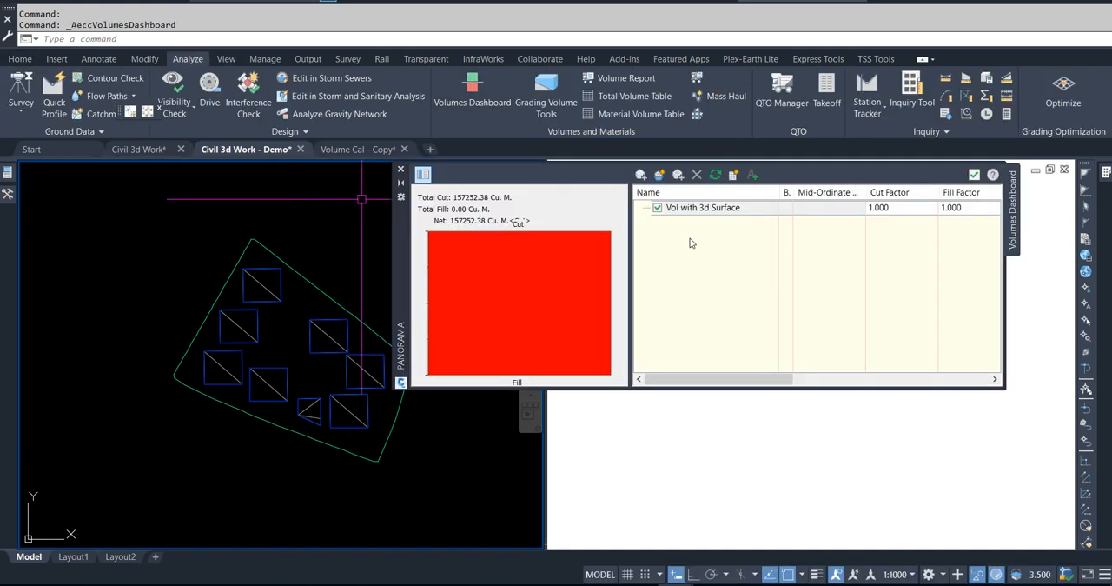
{"action": "left_click", "coordinate": [659, 174]}
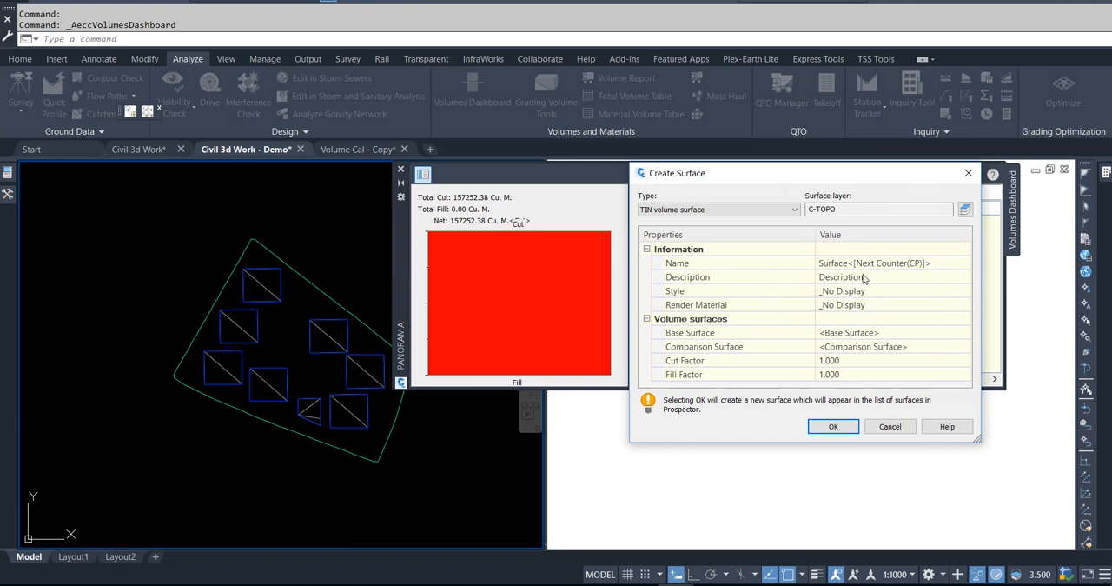
{"action": "left_click", "coordinate": [923, 267]}
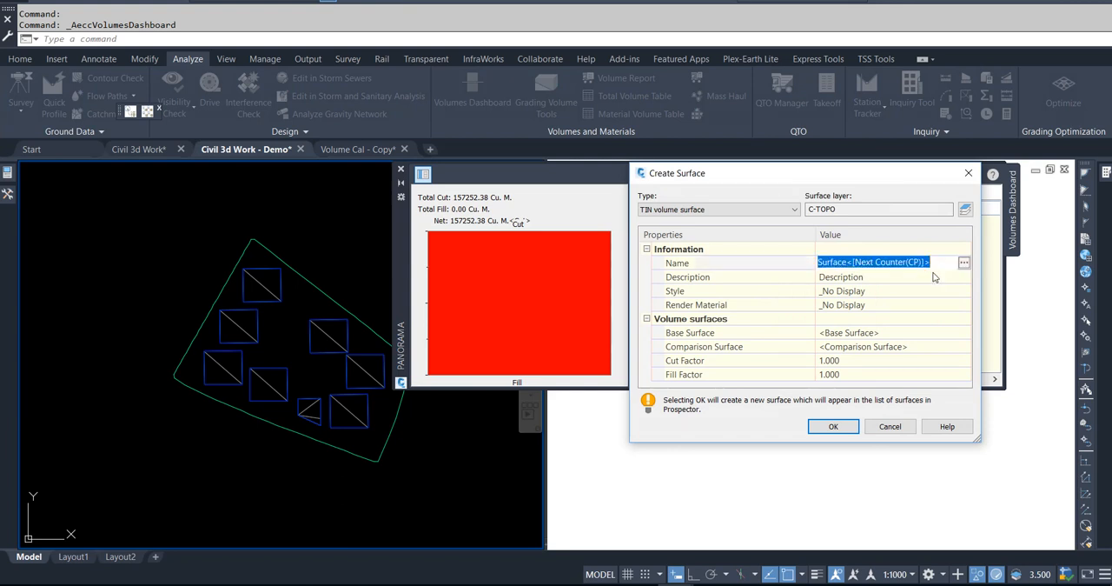
{"action": "type", "text": "At 91m Vol"}
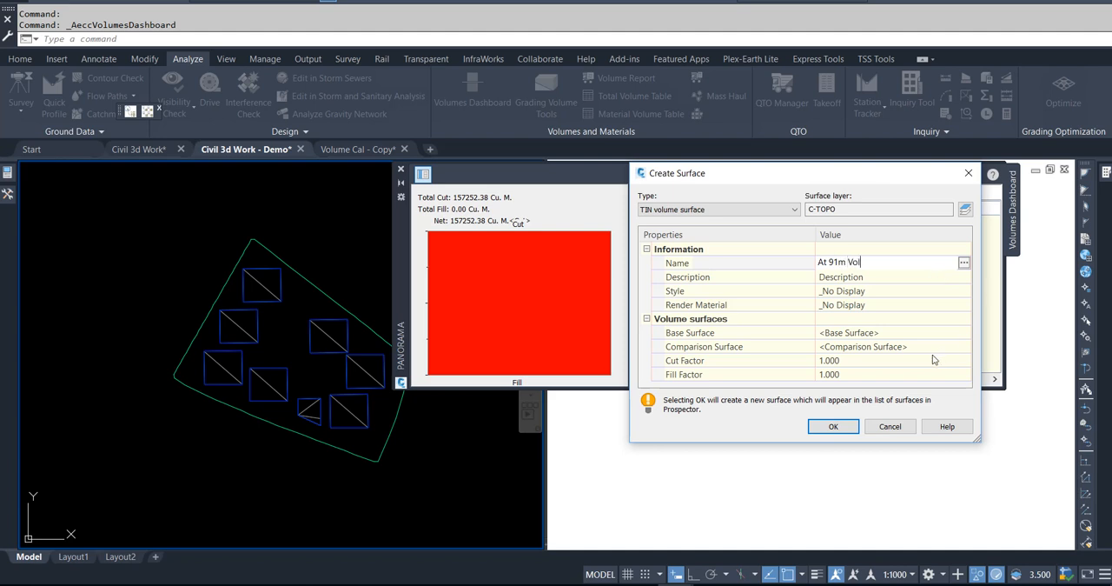
Step: Create the volume surface with EG as base and 91m Surface as comparison, and show its adjusted net volume
{"action": "left_click", "coordinate": [860, 333]}
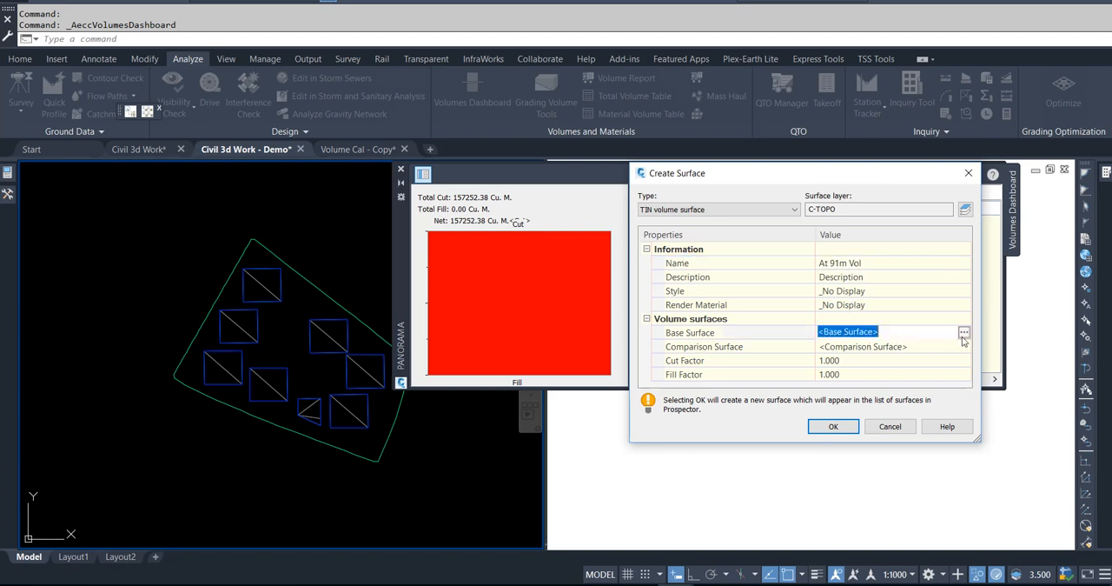
{"action": "left_click", "coordinate": [965, 333]}
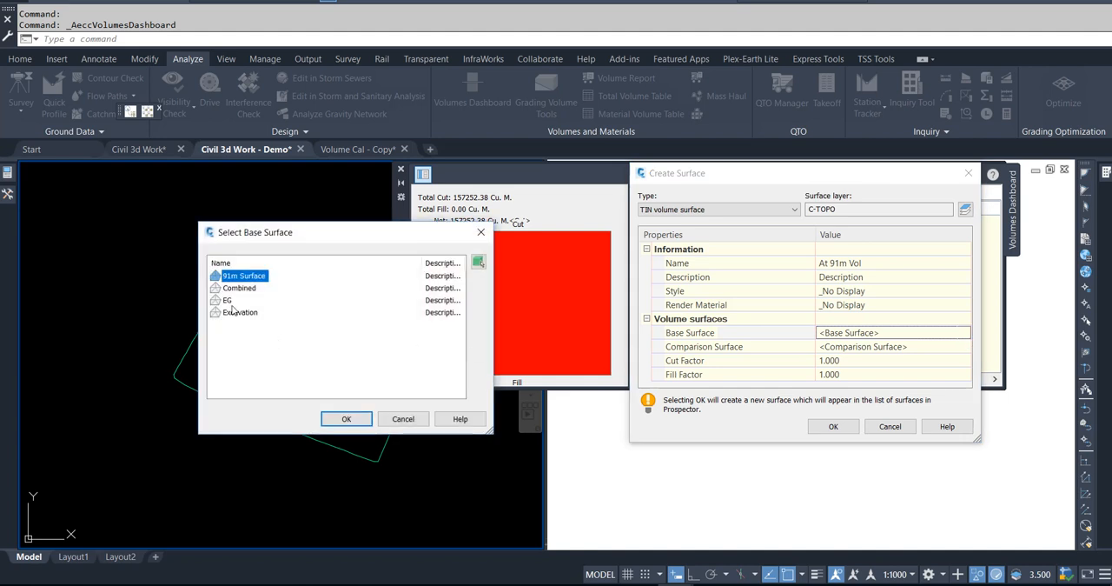
{"action": "left_click", "coordinate": [231, 303]}
{"action": "left_click", "coordinate": [346, 418]}
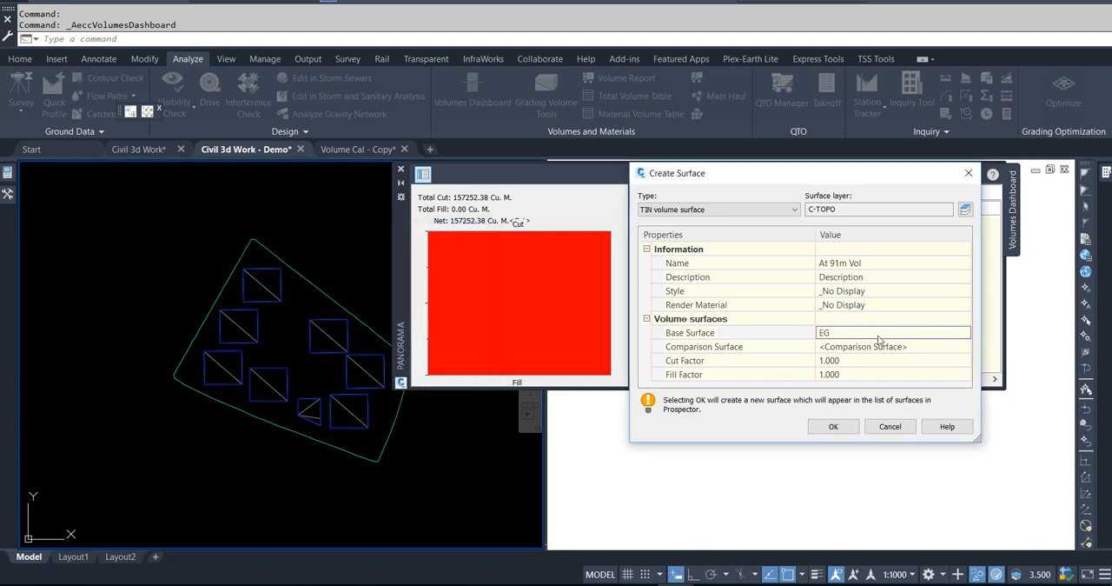
{"action": "left_click", "coordinate": [947, 348]}
{"action": "left_click", "coordinate": [962, 348]}
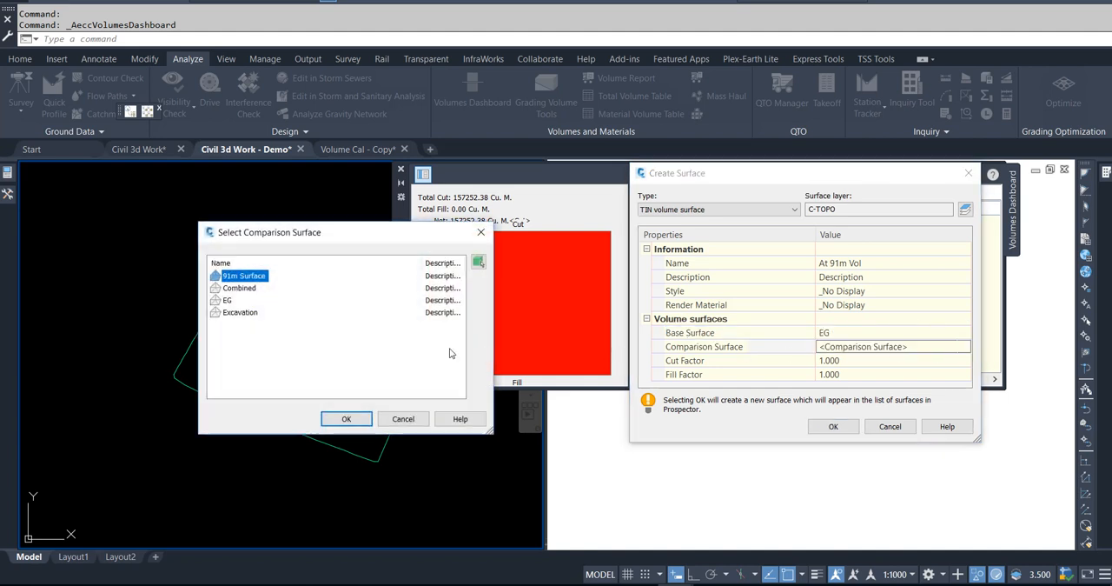
{"action": "left_click", "coordinate": [346, 418]}
{"action": "left_click", "coordinate": [855, 425]}
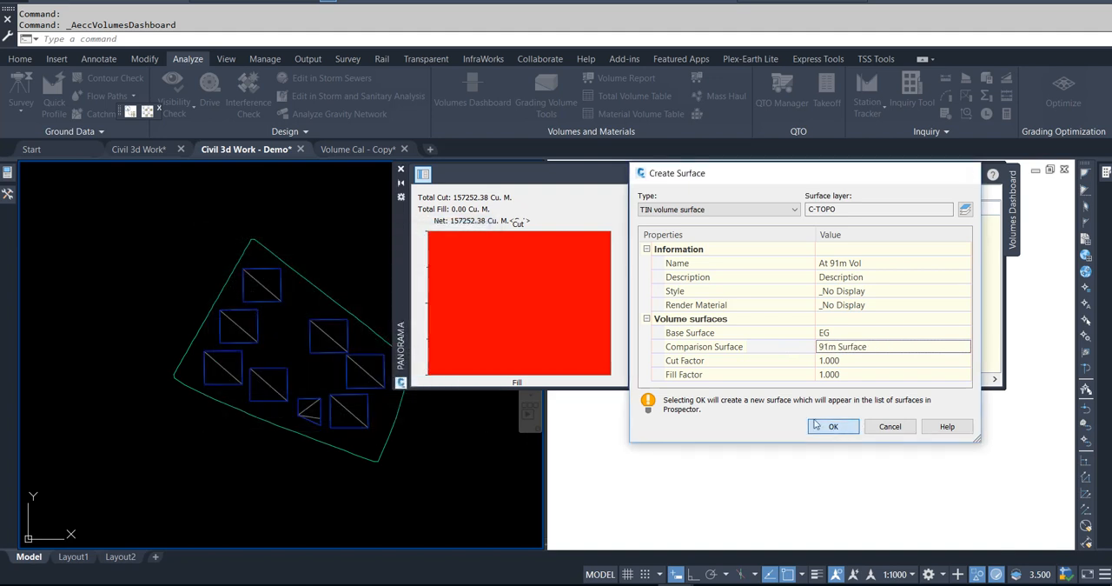
{"action": "left_click_drag", "start_coordinate": [754, 384], "coordinate": [950, 383]}
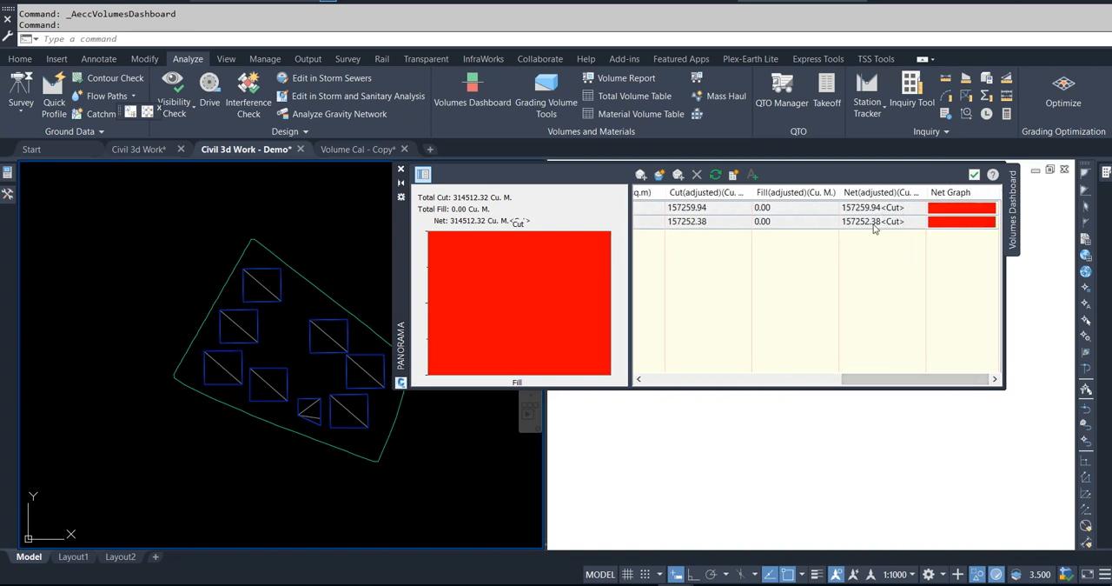